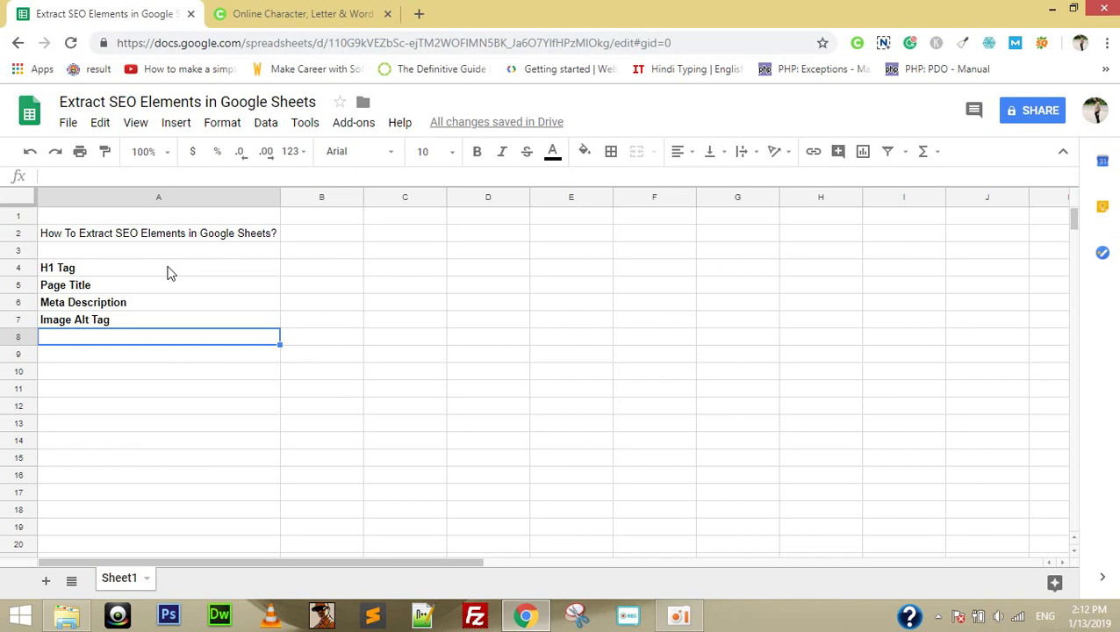
# Check the H1 Tag item in the Sheet1 list, then add a new sheet named 'H1 Tag'
pyautogui.moveTo(156, 272); pyautogui.dragTo(159, 326)
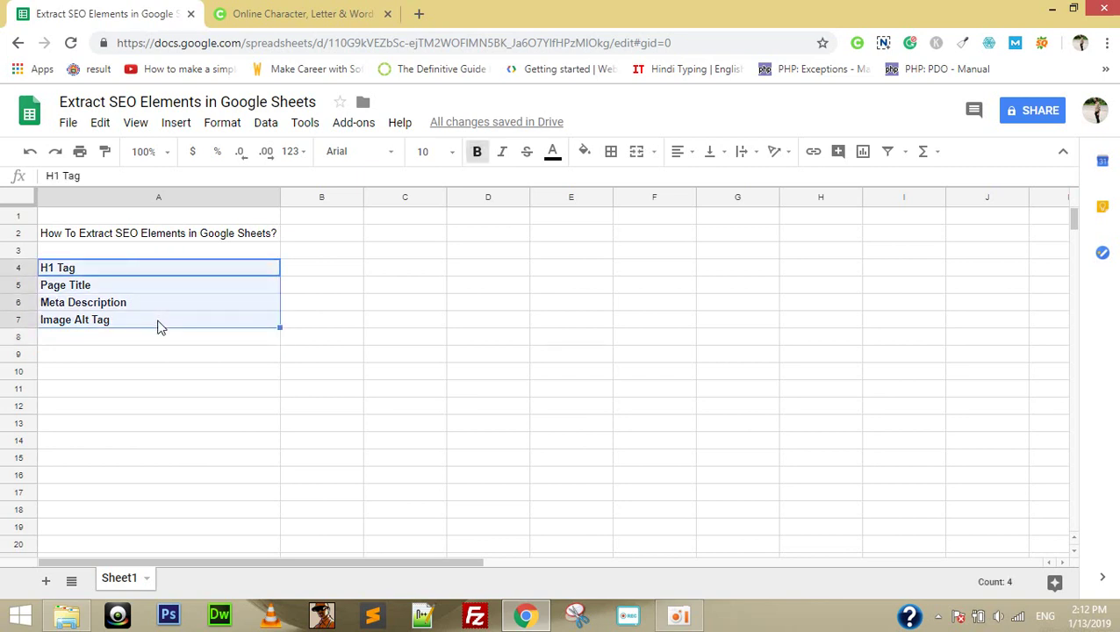
pyautogui.click(161, 346)
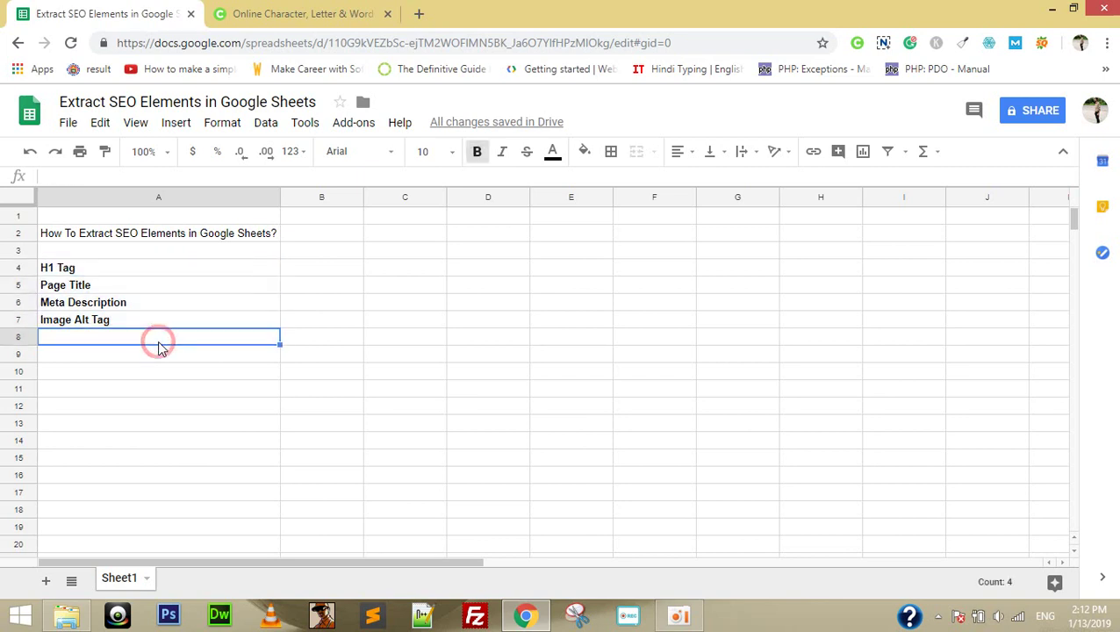
pyautogui.click(146, 275)
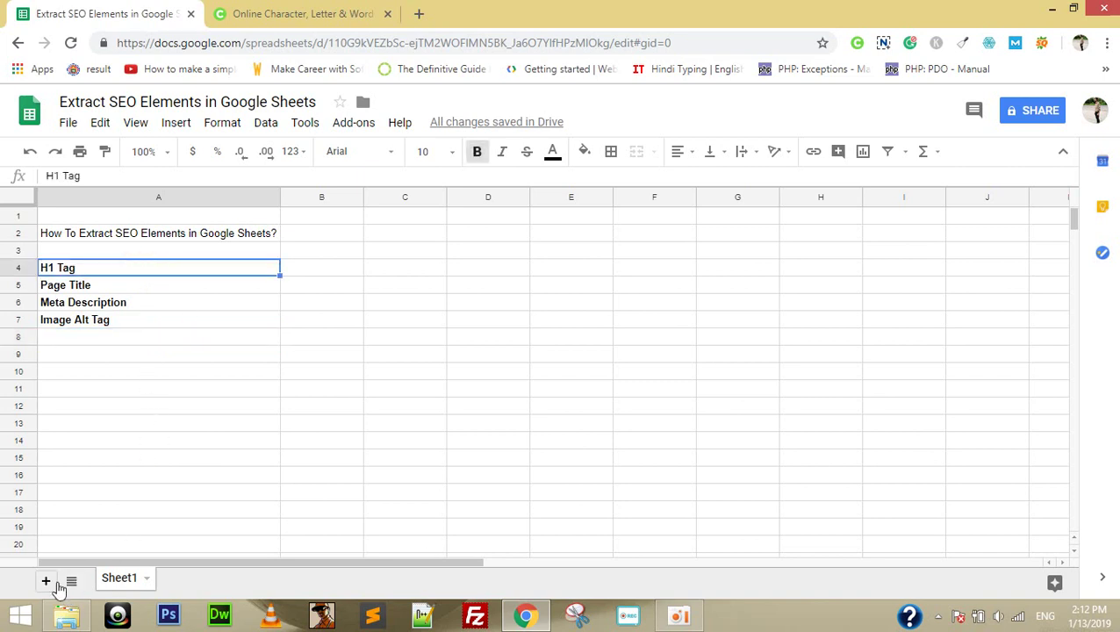
pyautogui.click(48, 582)
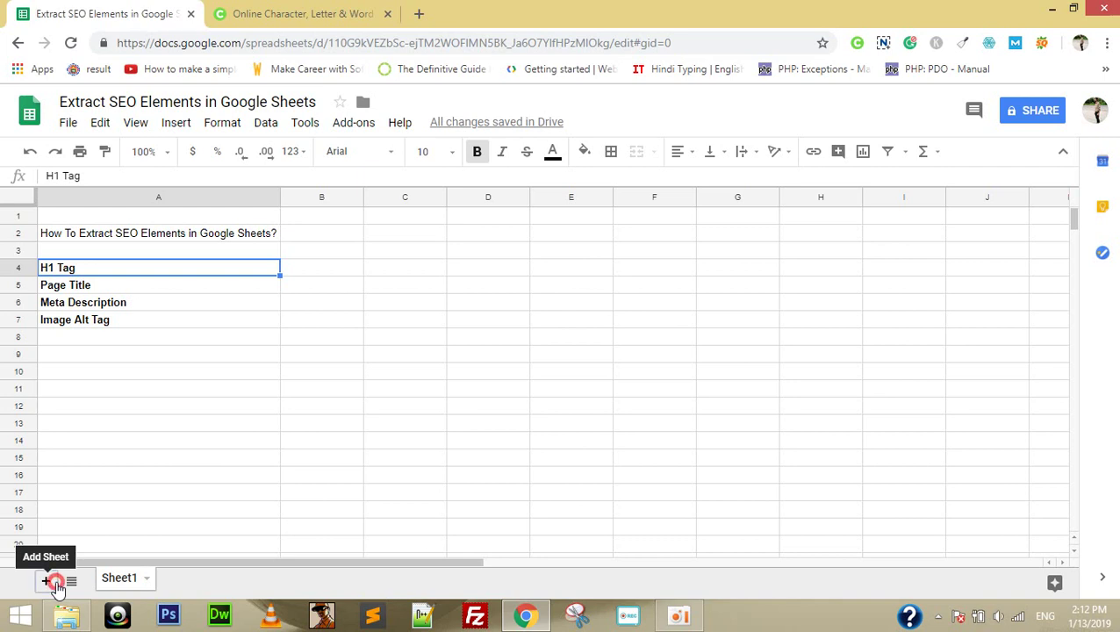
pyautogui.doubleClick(180, 579)
pyautogui.write('H1 Tag')
pyautogui.press('Return')
# Enter headers 'Page URL' in A1 and 'H1 Tag' in B1, and widen column A
pyautogui.click(111, 251)
pyautogui.press('Up')
pyautogui.press('Up')
pyautogui.write('Page URL')
pyautogui.press('Return')
pyautogui.press('Up')
pyautogui.press('Right')
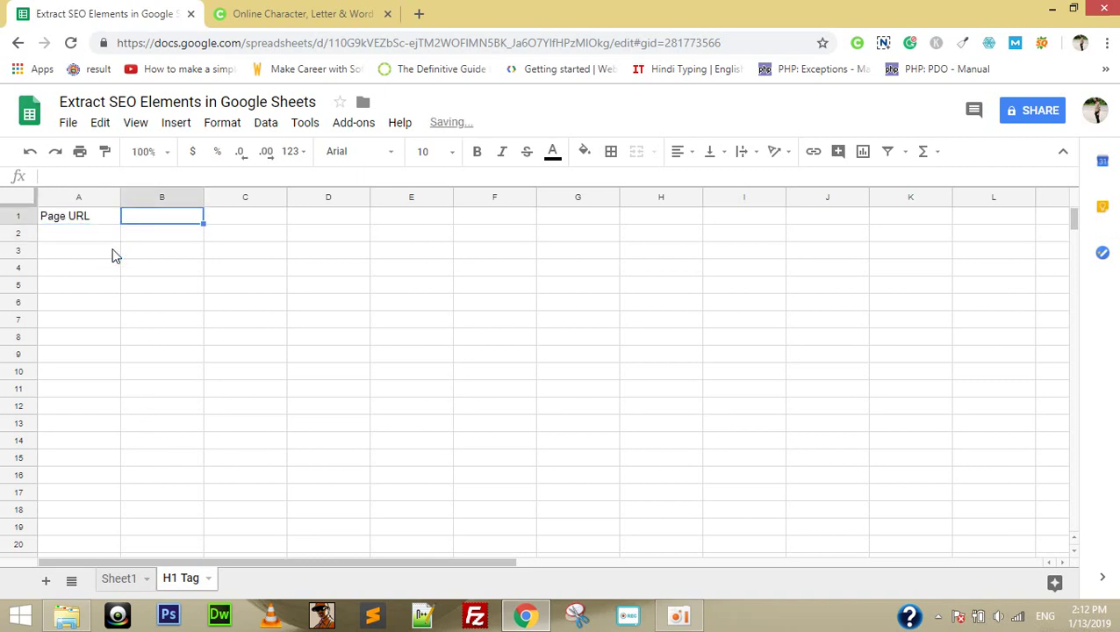
pyautogui.write('H1 Tag')
pyautogui.press('Return')
pyautogui.click(87, 233)
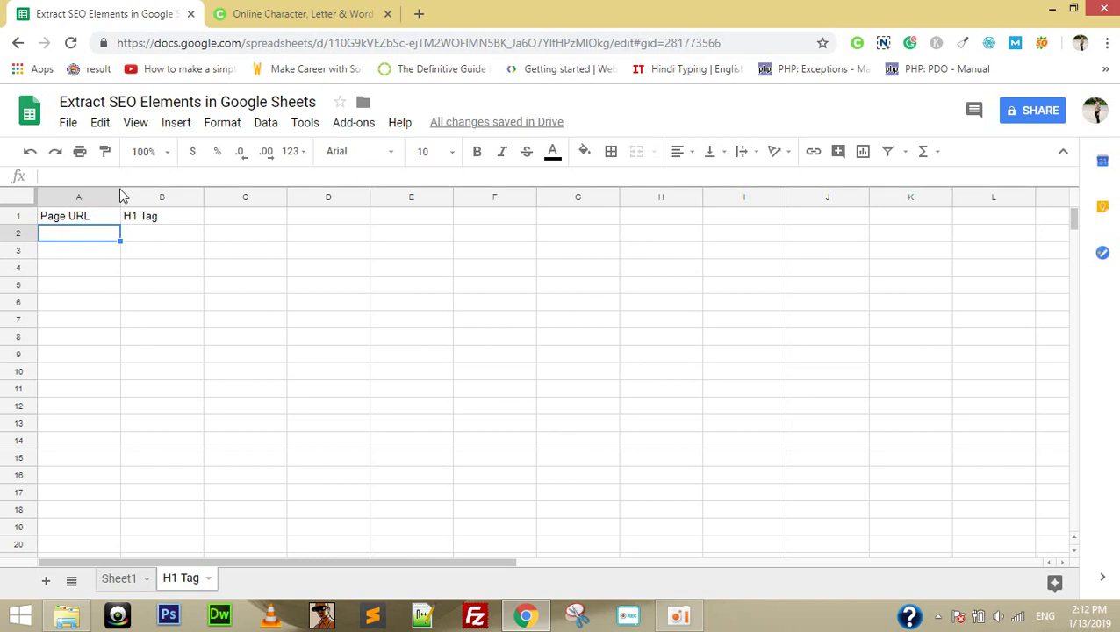
pyautogui.moveTo(121, 196); pyautogui.dragTo(273, 197)
# Copy the countingcharacters.com homepage address into cell A2
pyautogui.hotkey('ctrl', 'Tab')
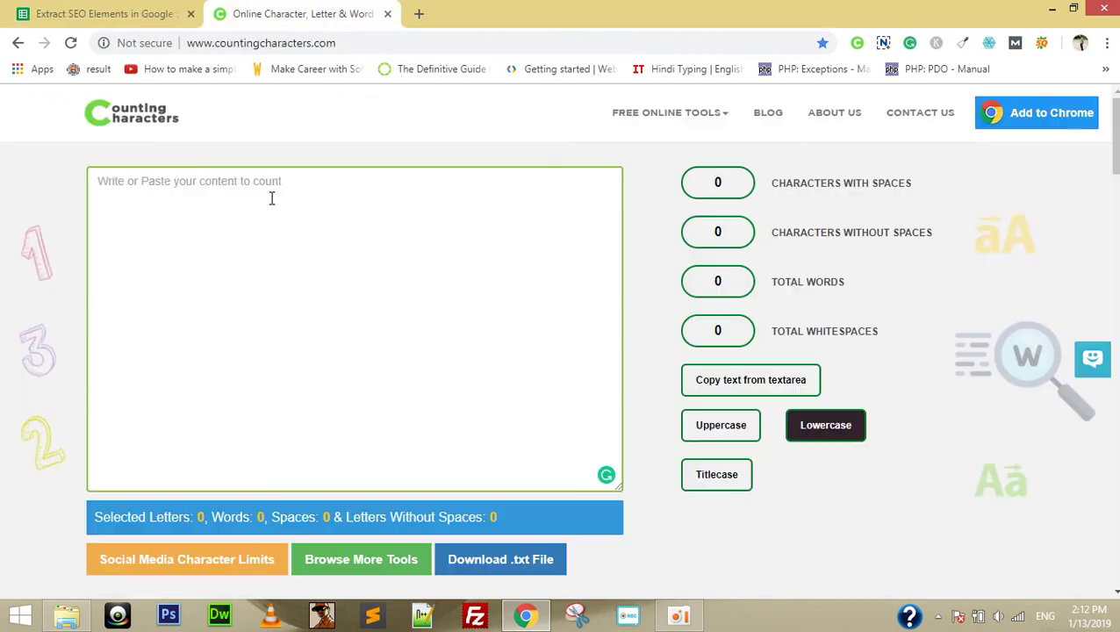
pyautogui.hotkey('ctrl', 'l')
pyautogui.hotkey('ctrl', 'shift', 'Tab')
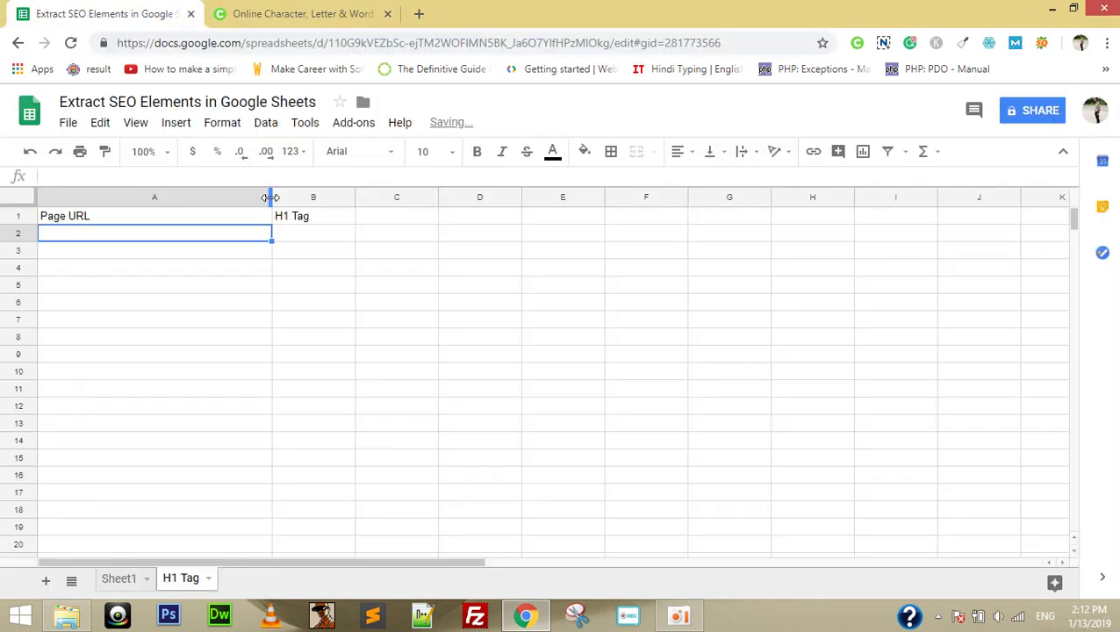
pyautogui.press('Return')
pyautogui.write('http://www.countingcharacters.com/')
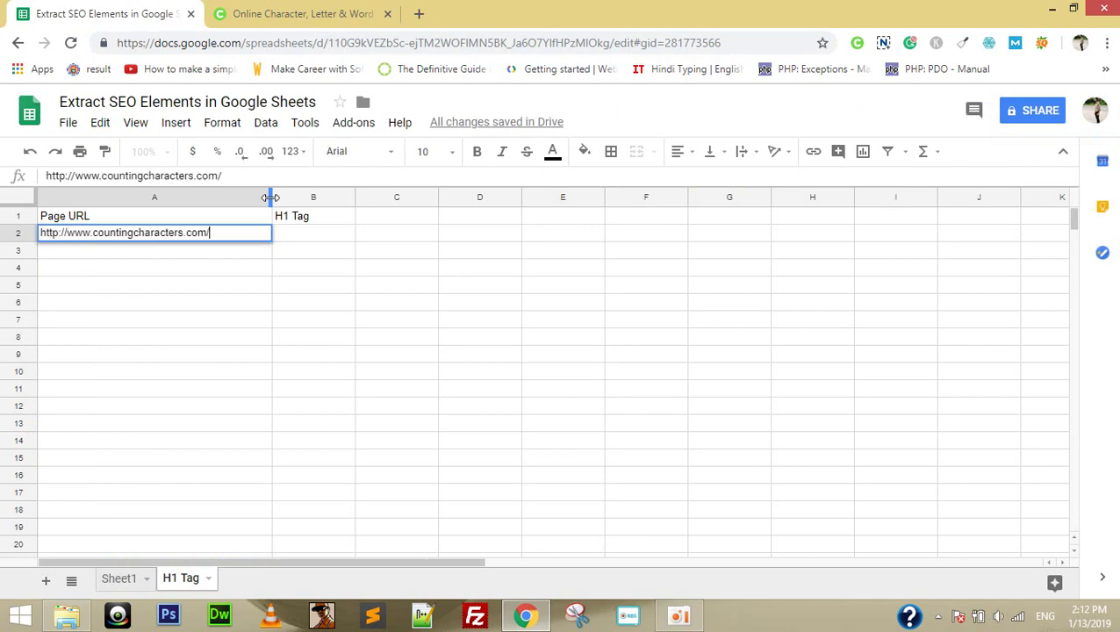
pyautogui.press('Return')
pyautogui.hotkey('ctrl', 'Tab')
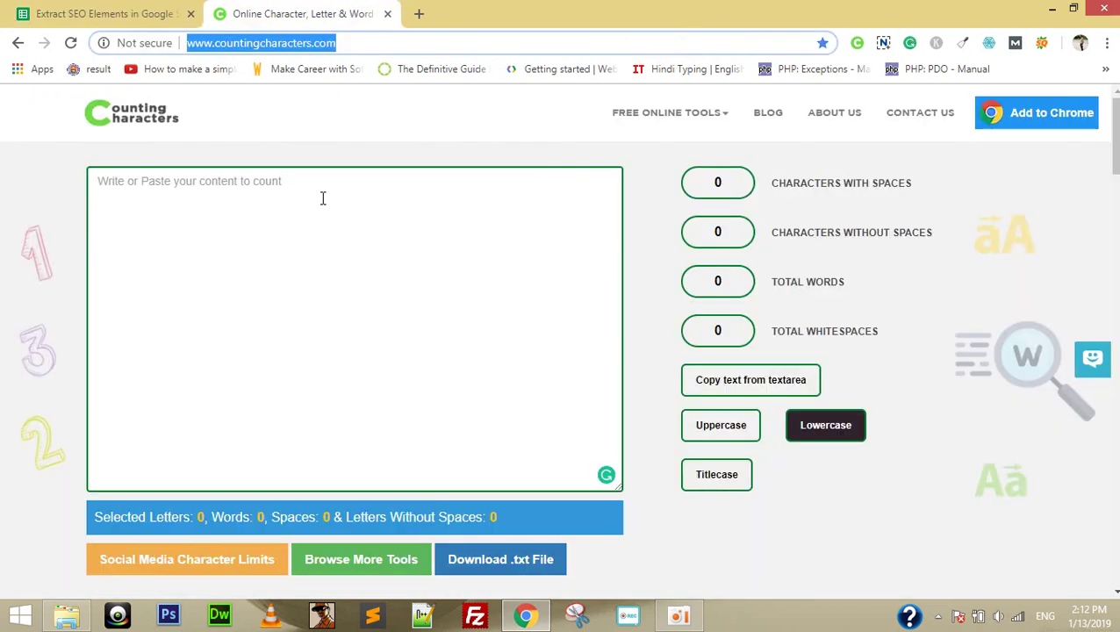
pyautogui.hotkey('ctrl', 'shift', 'Tab')
pyautogui.click(243, 235)
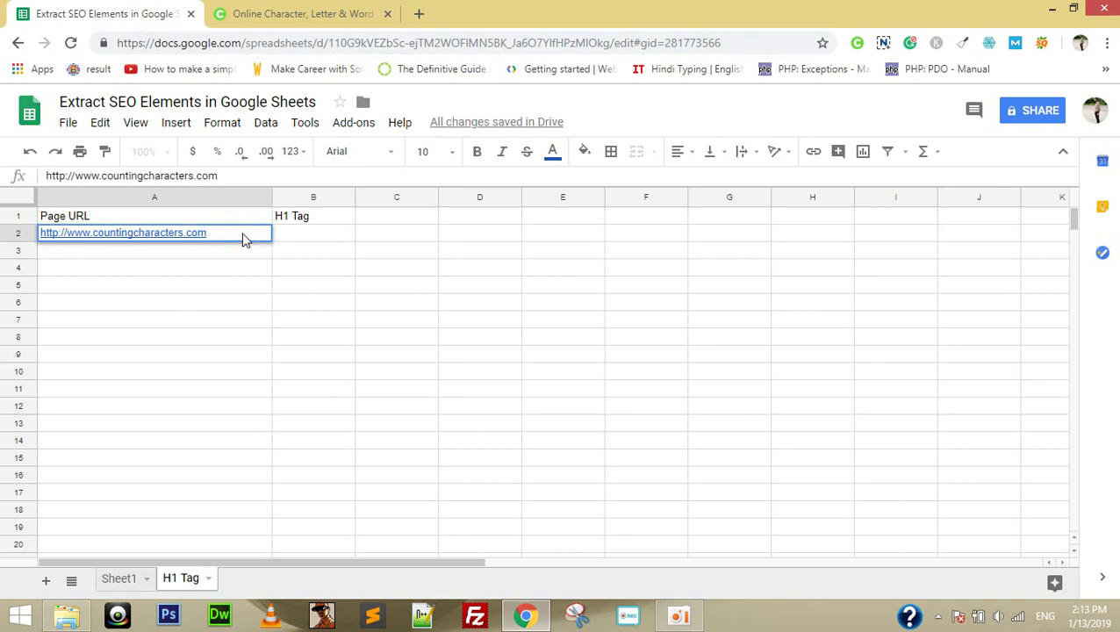
pyautogui.press('Return')
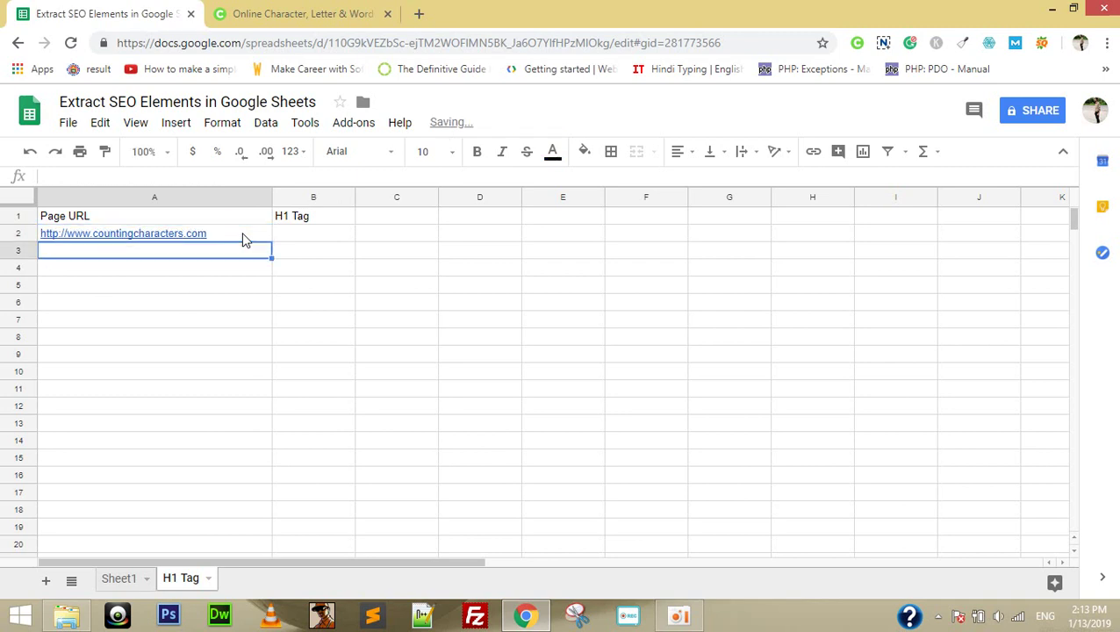
pyautogui.click(244, 237)
pyautogui.press('Right')
pyautogui.press('Left')
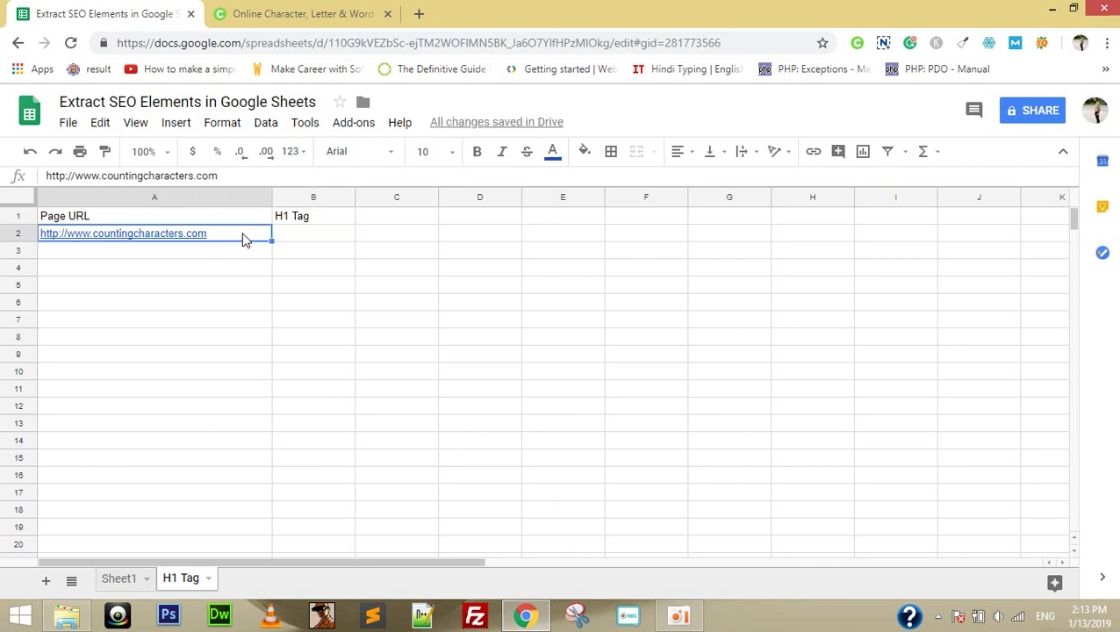
# Paste the Website Word Counter link into A3 and auto-fit column A
pyautogui.hotkey('ctrl', 'Tab')
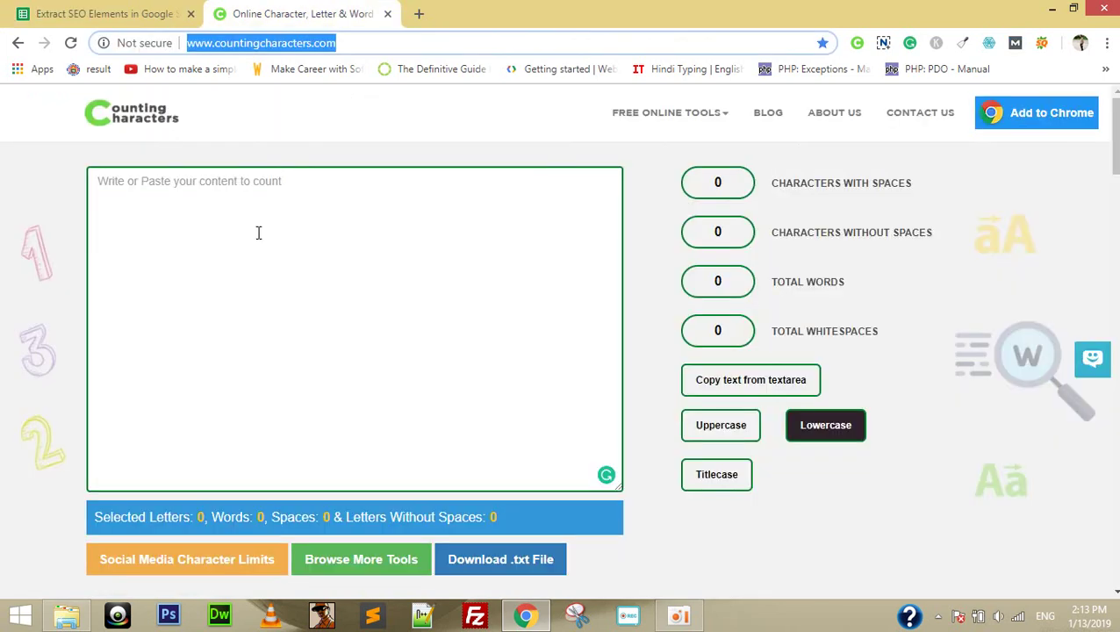
pyautogui.hotkey('ctrl', 'shift', 'Tab')
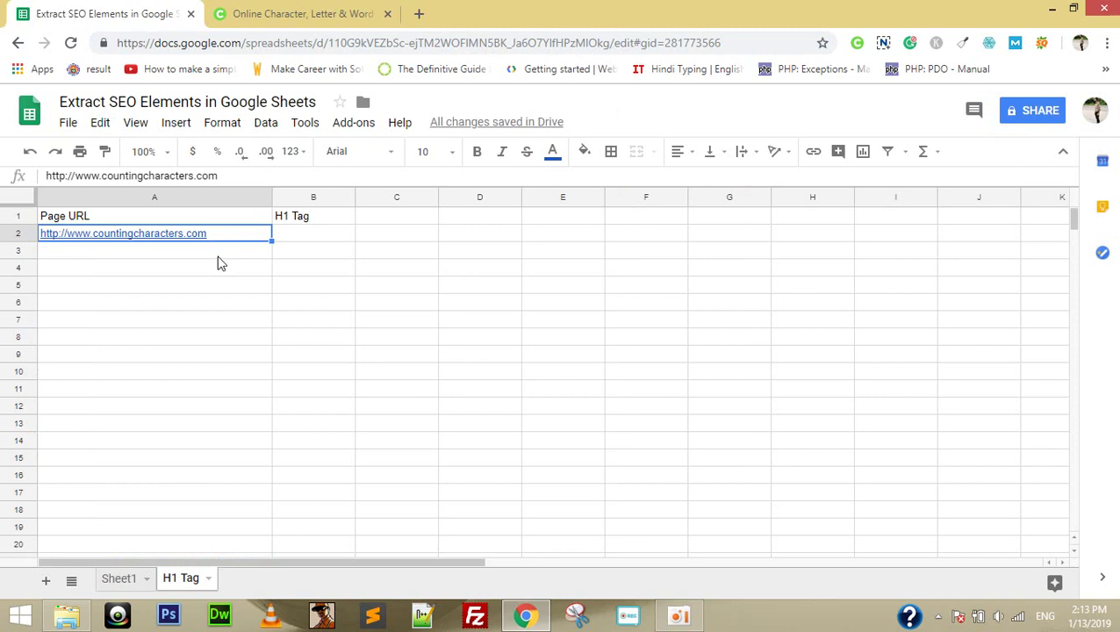
pyautogui.click(215, 250)
pyautogui.press('Up')
pyautogui.hotkey('ctrl', 'Tab')
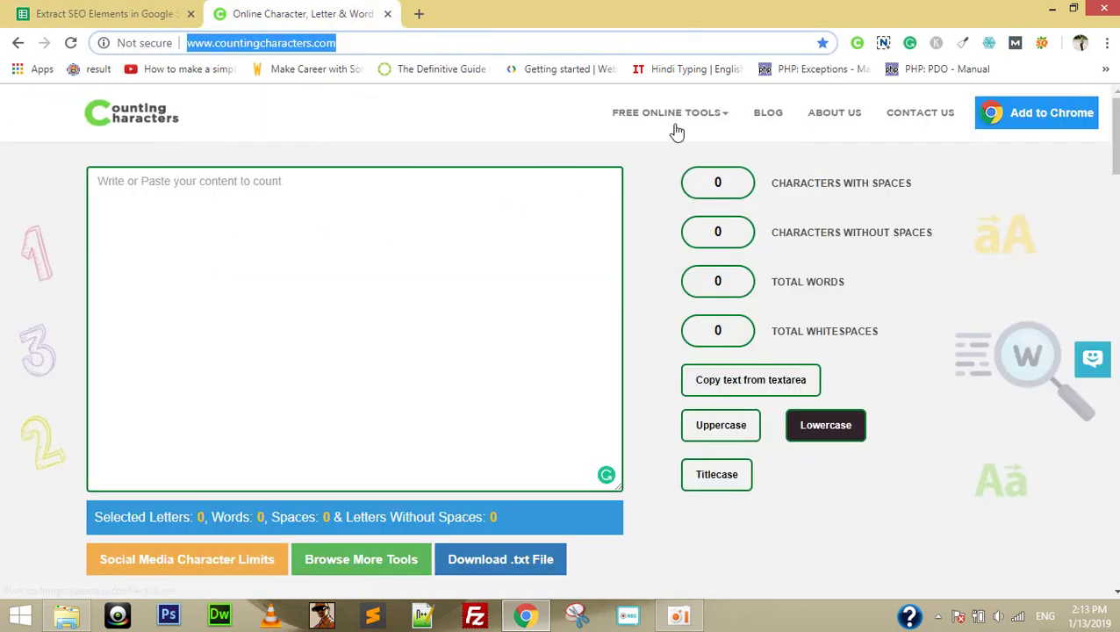
pyautogui.rightClick(675, 147)
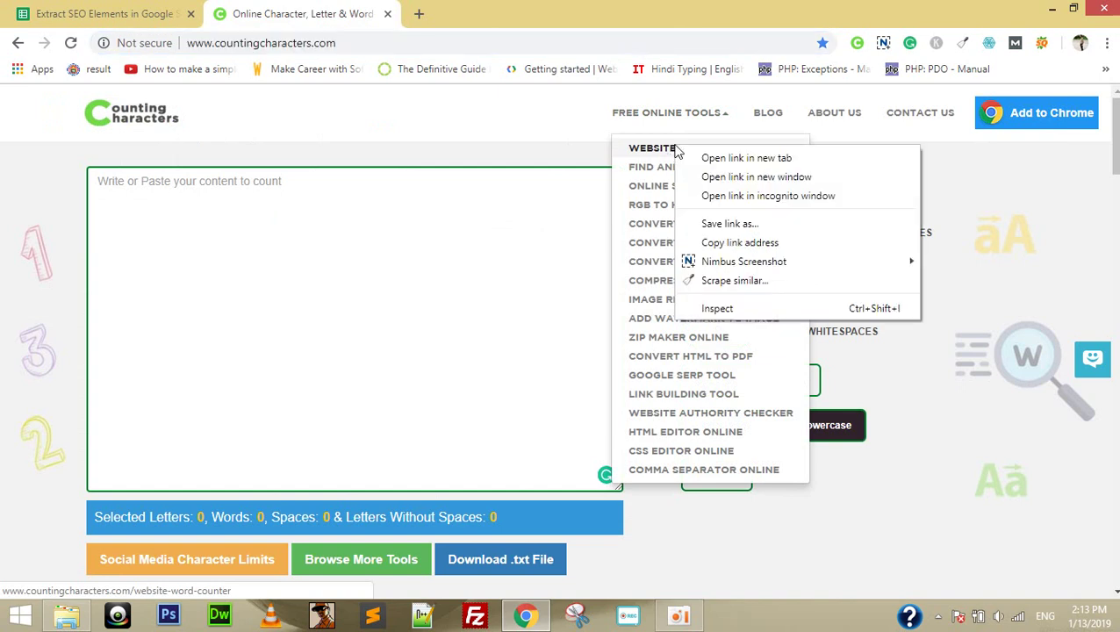
pyautogui.click(726, 244)
pyautogui.hotkey('ctrl', 'Tab')
pyautogui.press('Down')
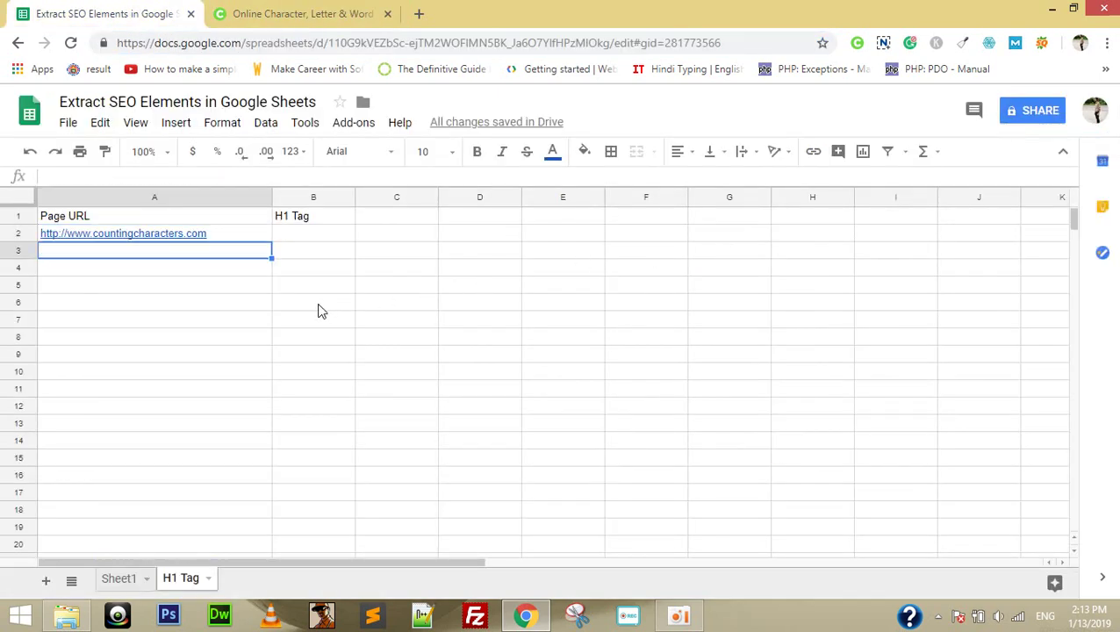
pyautogui.write('http://www.countingcharacters.com/website-word-counter')
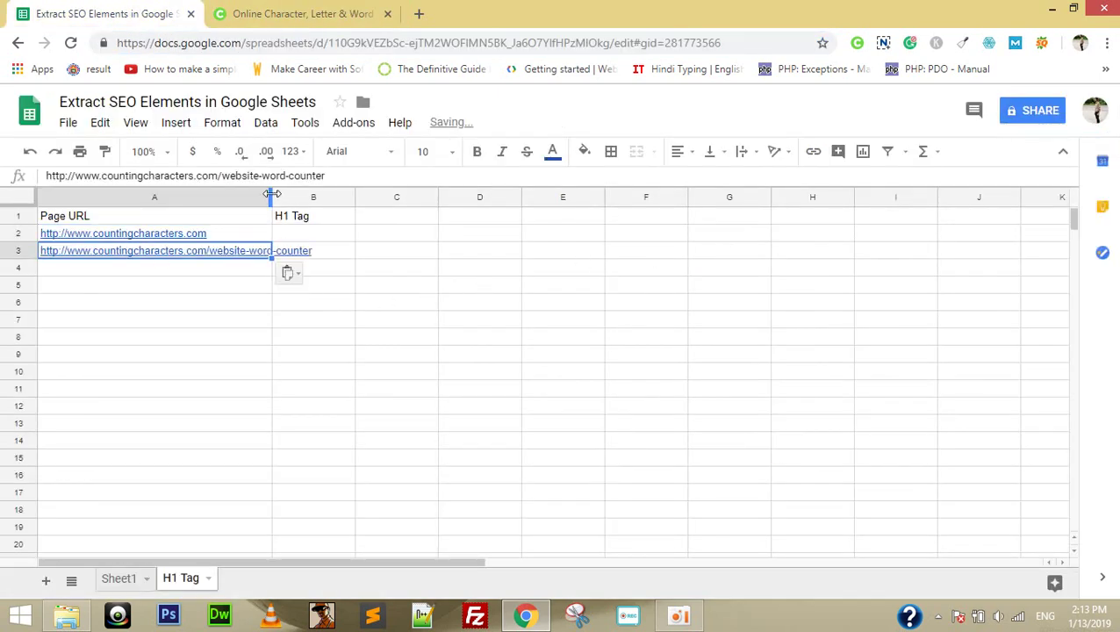
pyautogui.doubleClick(272, 194)
# Paste the Online Slug Generator link address into A4
pyautogui.hotkey('ctrl', 'Tab')
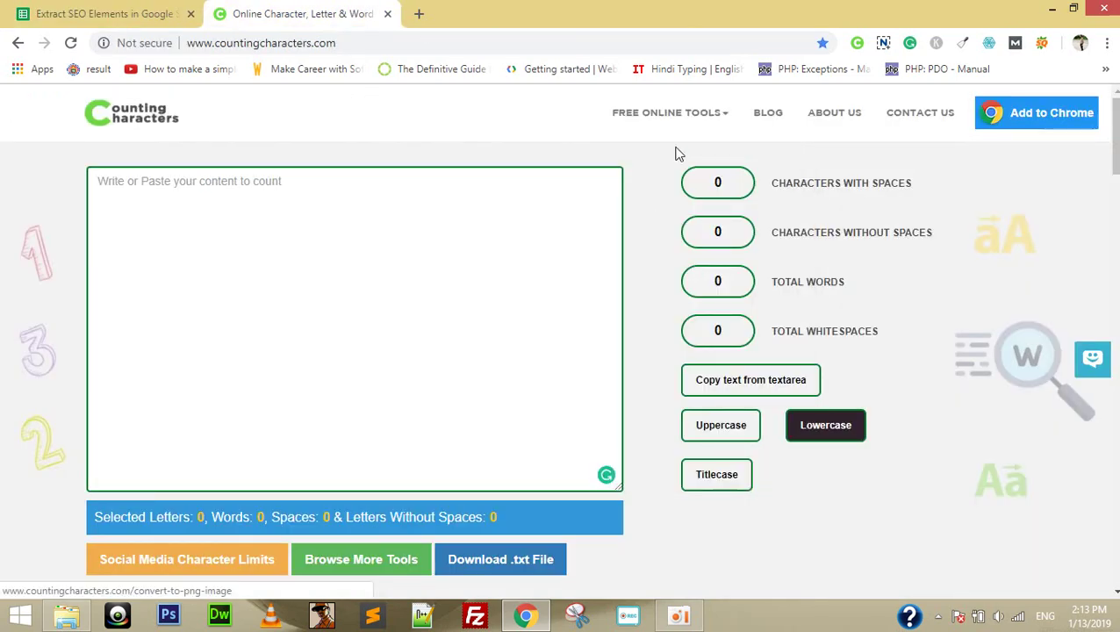
pyautogui.rightClick(676, 188)
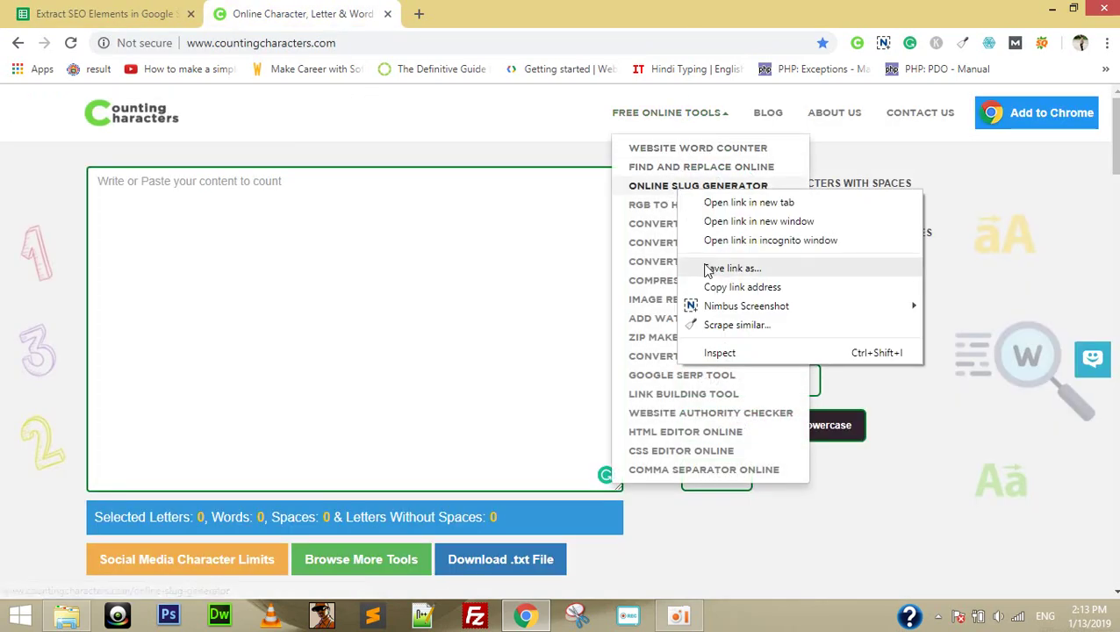
pyautogui.click(731, 288)
pyautogui.hotkey('ctrl', 'Tab')
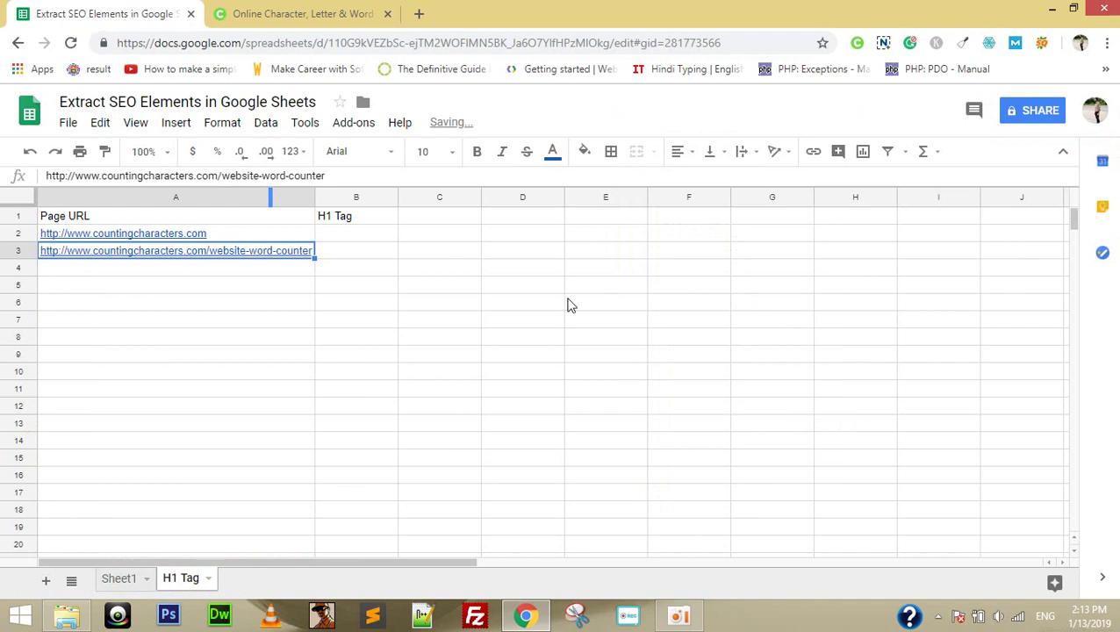
pyautogui.press('Down')
pyautogui.write('http://www.countingcharacters.com/online-slug-generator')
# Paste the Convert Image to JPEG link into A5 and widen the H1 Tag column
pyautogui.hotkey('ctrl', 'Tab')
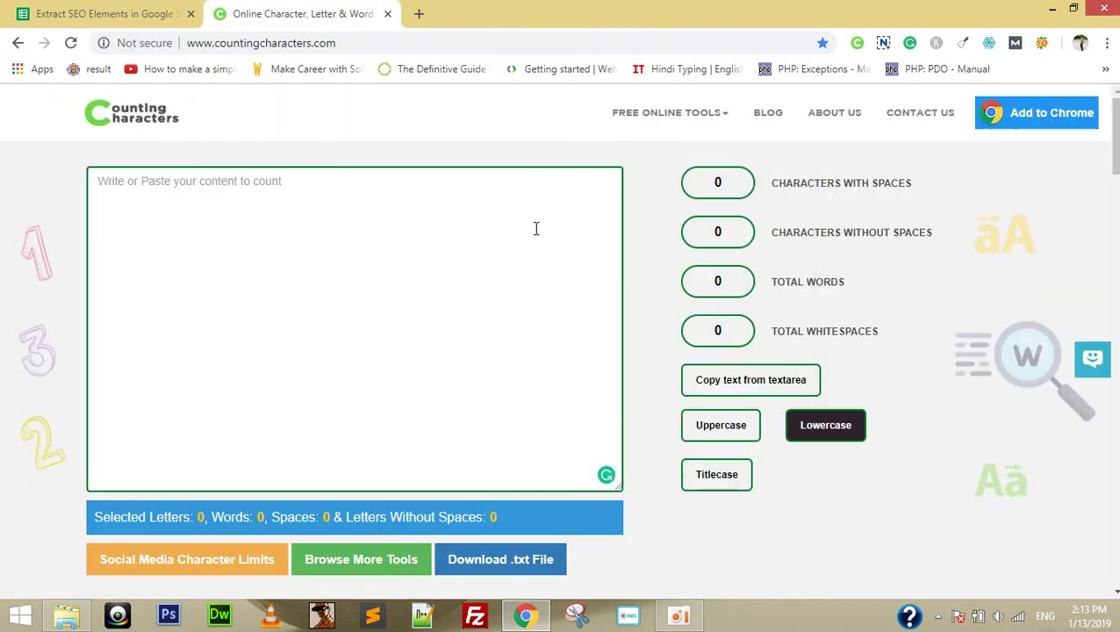
pyautogui.moveTo(637, 137)
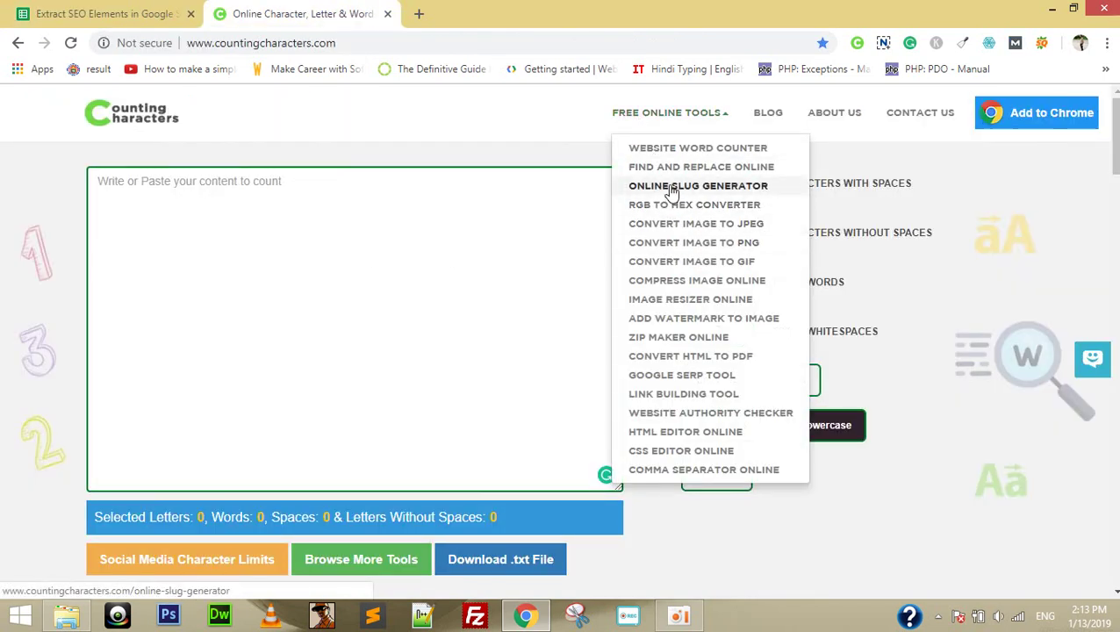
pyautogui.rightClick(671, 228)
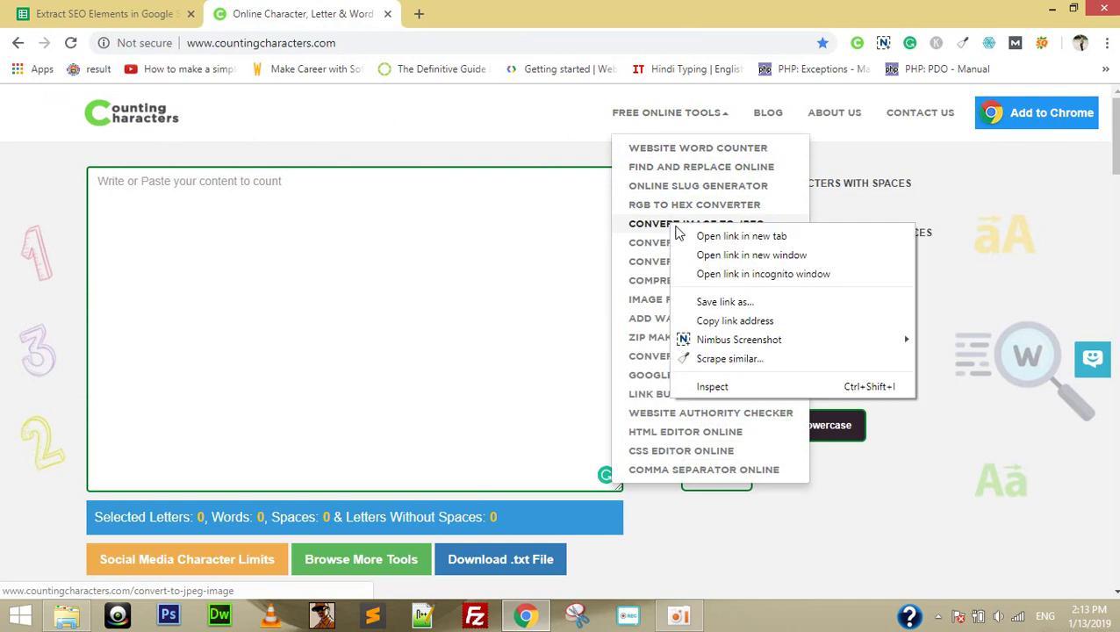
pyautogui.click(719, 321)
pyautogui.hotkey('ctrl', 'Tab')
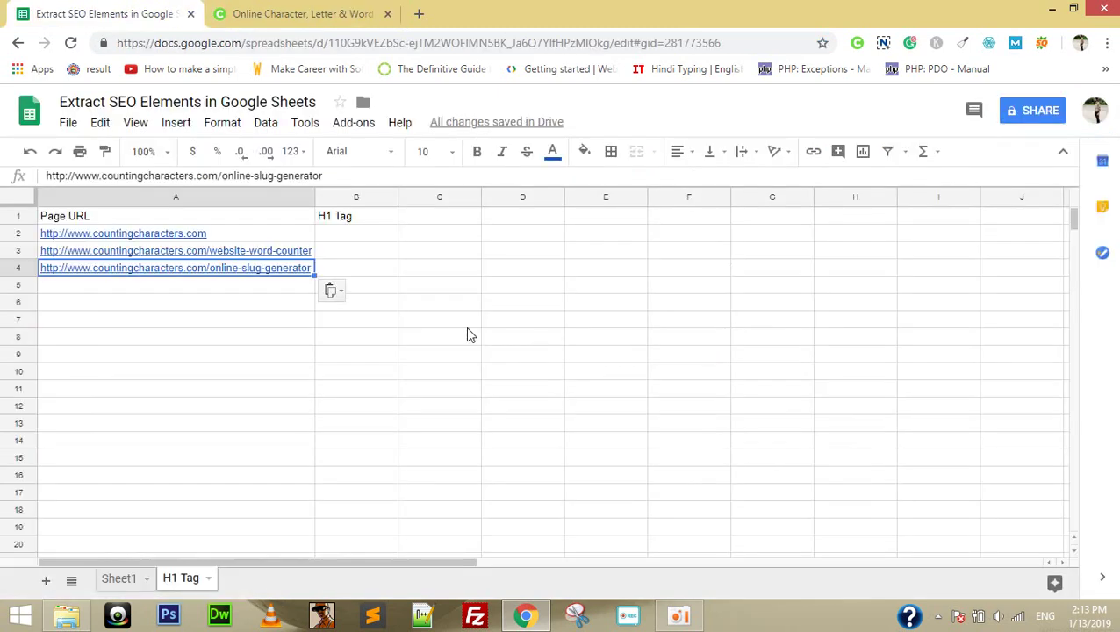
pyautogui.press('Down')
pyautogui.hotkey('ctrl', 'v')
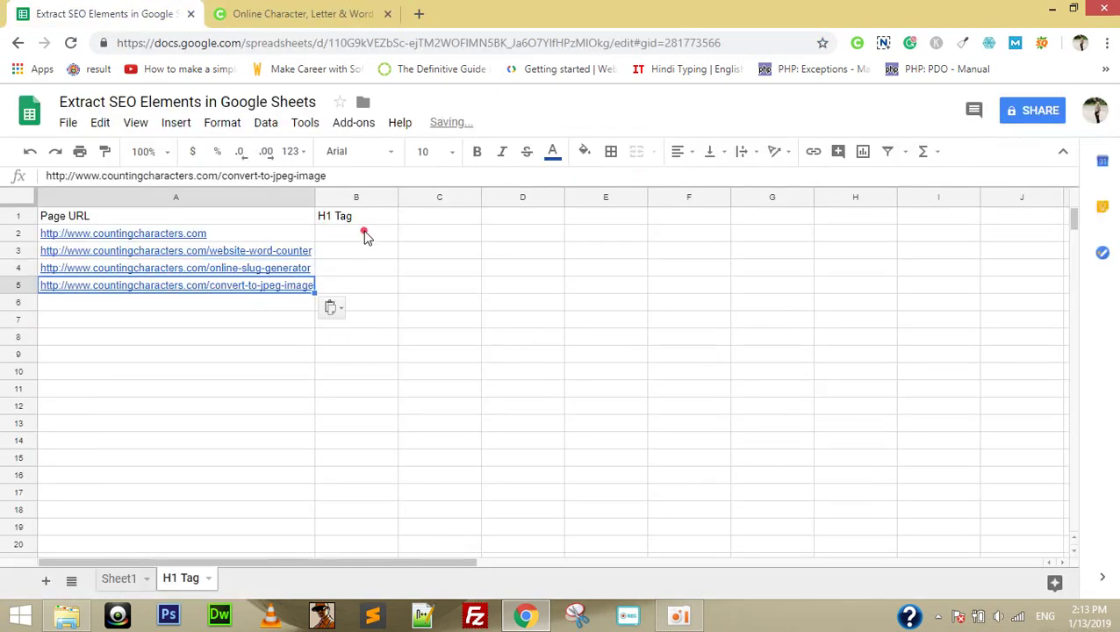
pyautogui.click(365, 231)
pyautogui.moveTo(398, 202); pyautogui.dragTo(511, 203)
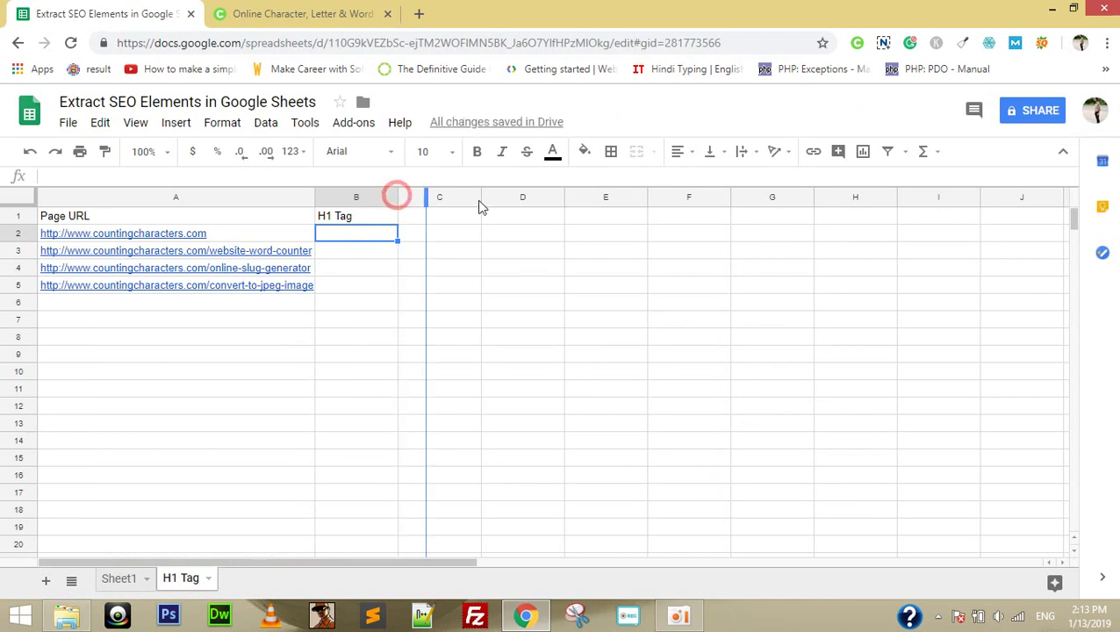
# Start an IMPORTXML function in cell B2
pyautogui.click(405, 233)
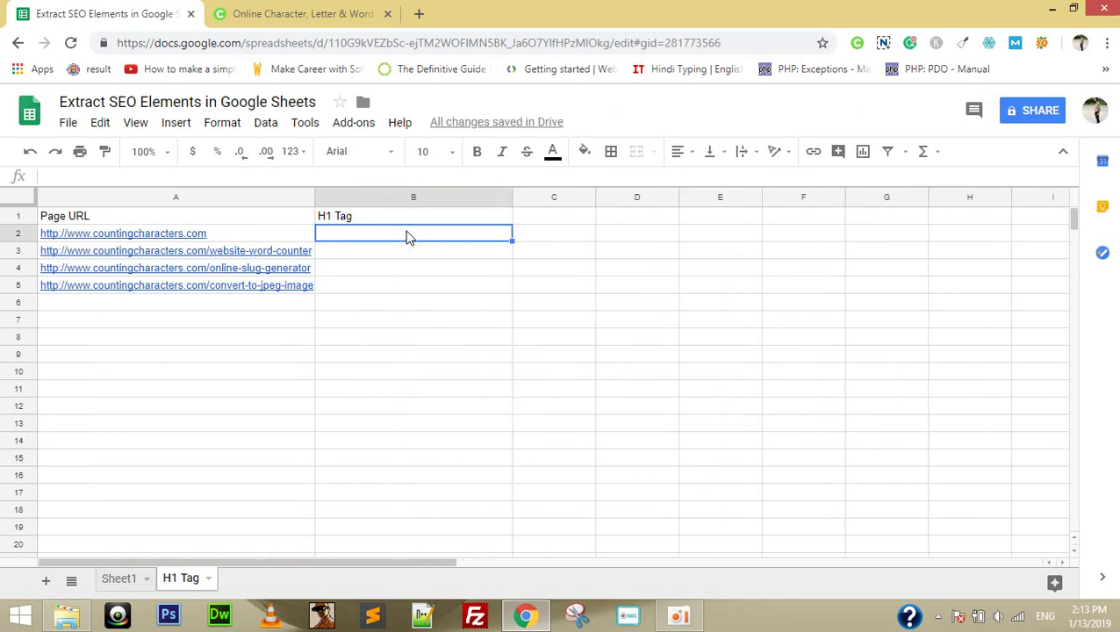
pyautogui.press('Right')
pyautogui.press('Left')
pyautogui.write('=')
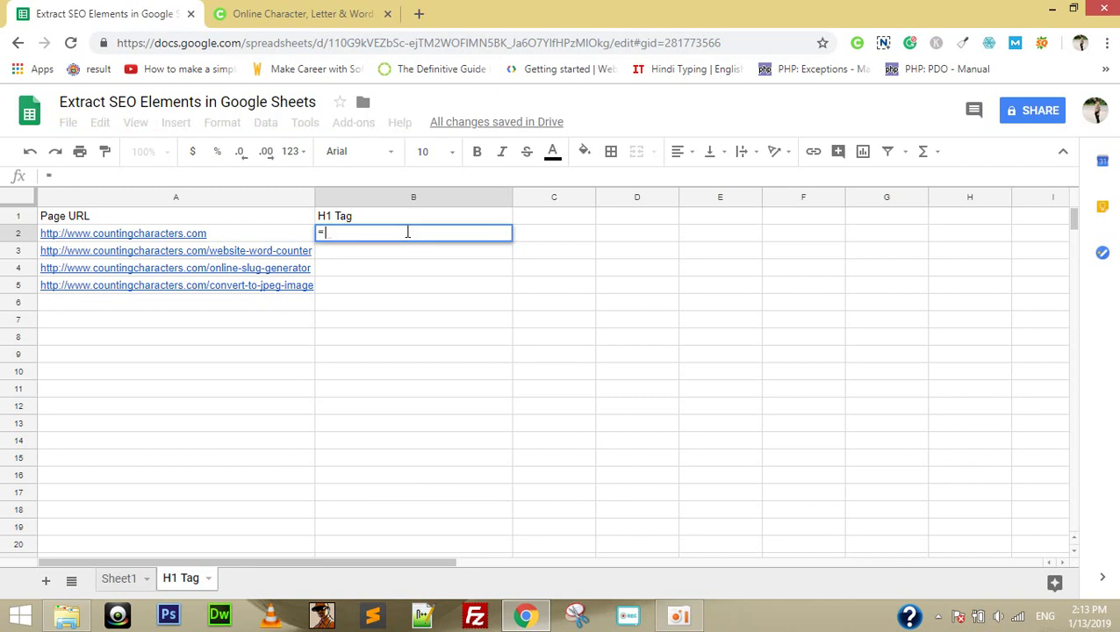
pyautogui.write('import')
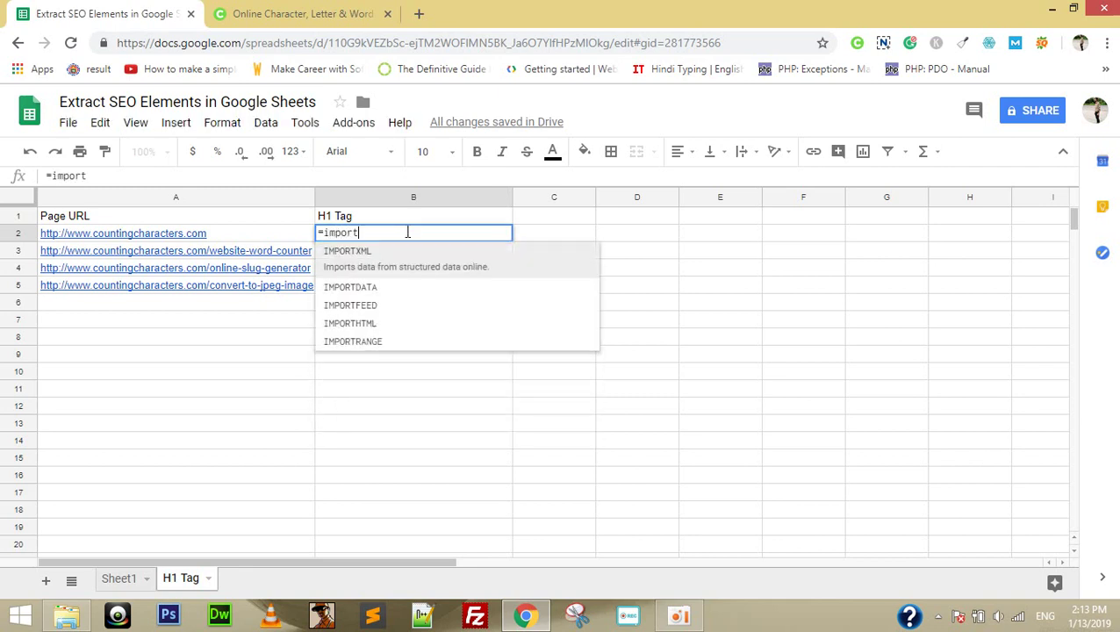
pyautogui.write('xm')
pyautogui.press('BackSpace')
pyautogui.write('ml')
pyautogui.press('Tab')
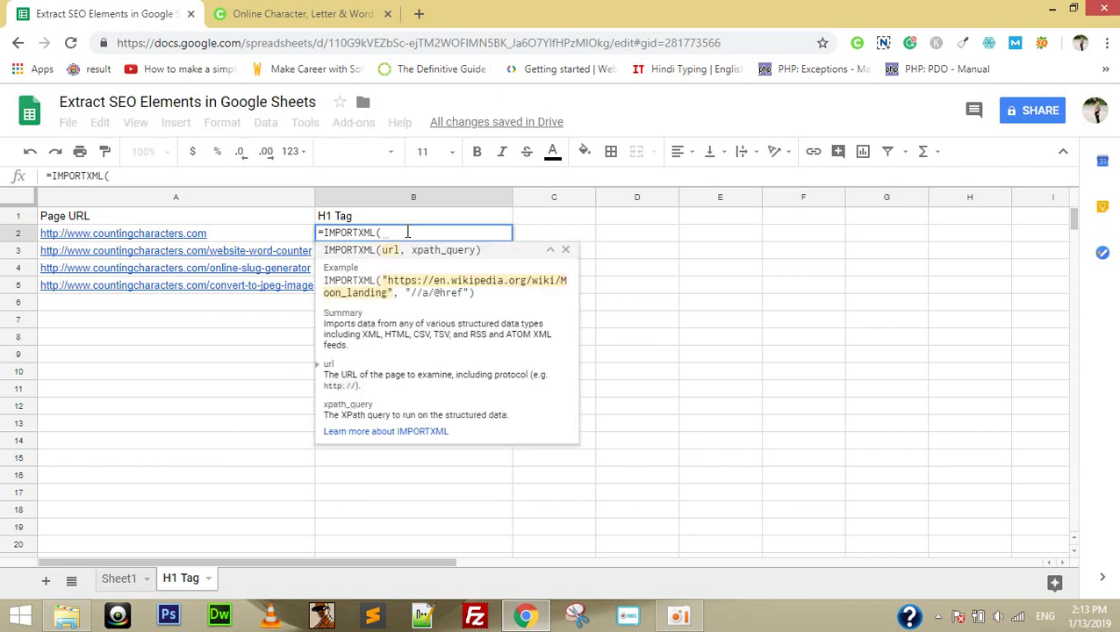
# Build the formula as =IMPORTXML(A2,"//") using A2's URL, leaving the XPath unfinished
pyautogui.click(296, 234)
pyautogui.click(425, 234)
pyautogui.write(',')
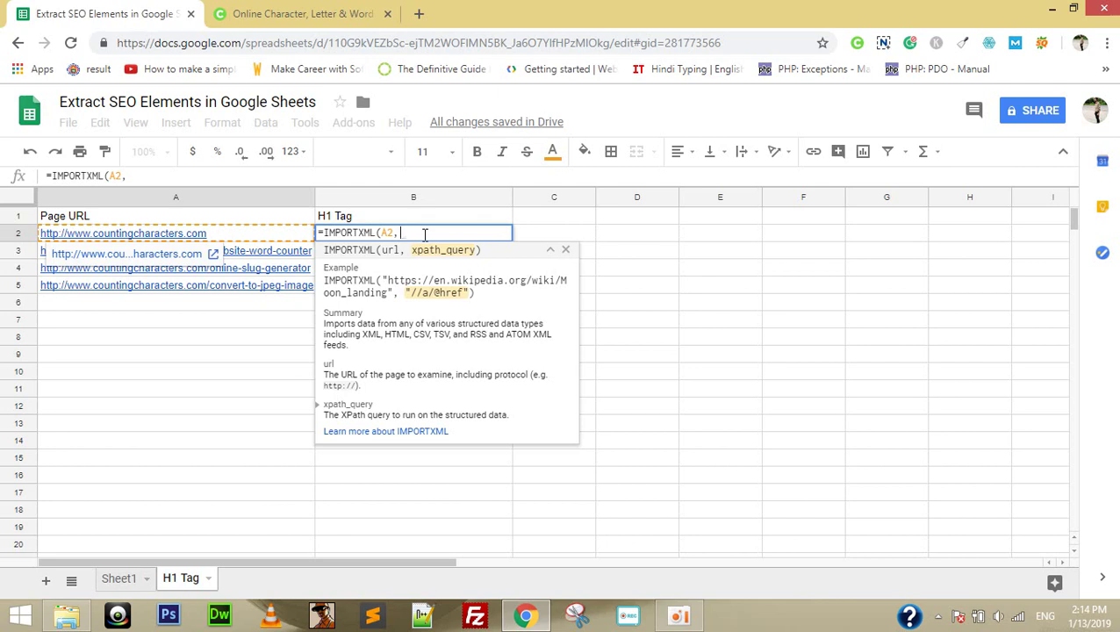
pyautogui.write('"')
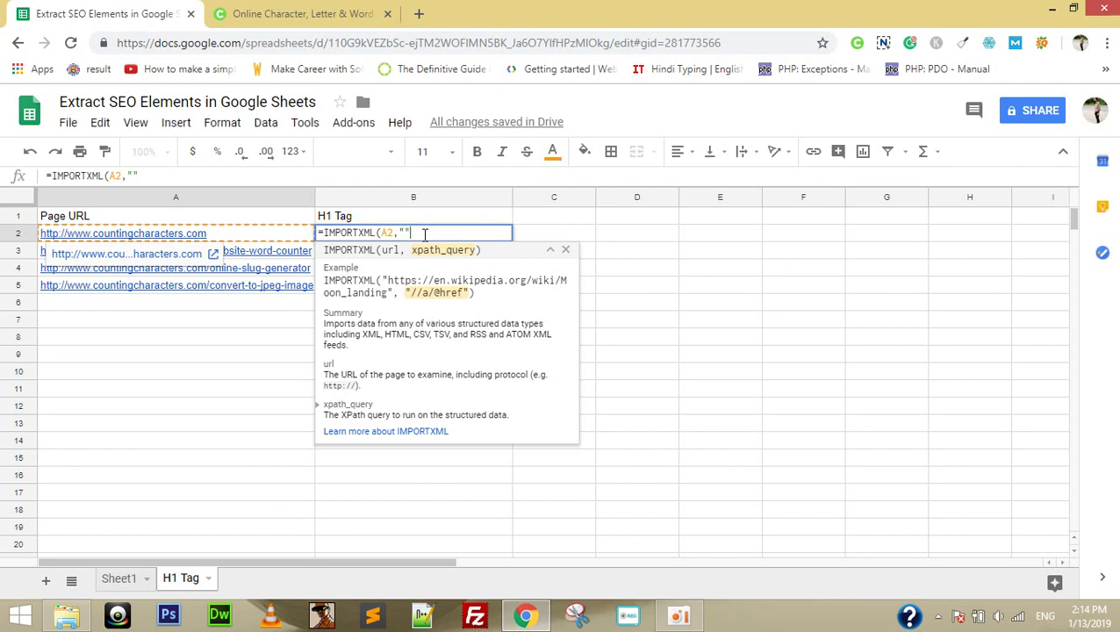
pyautogui.write(')')
pyautogui.press('Left')
pyautogui.press('Left')
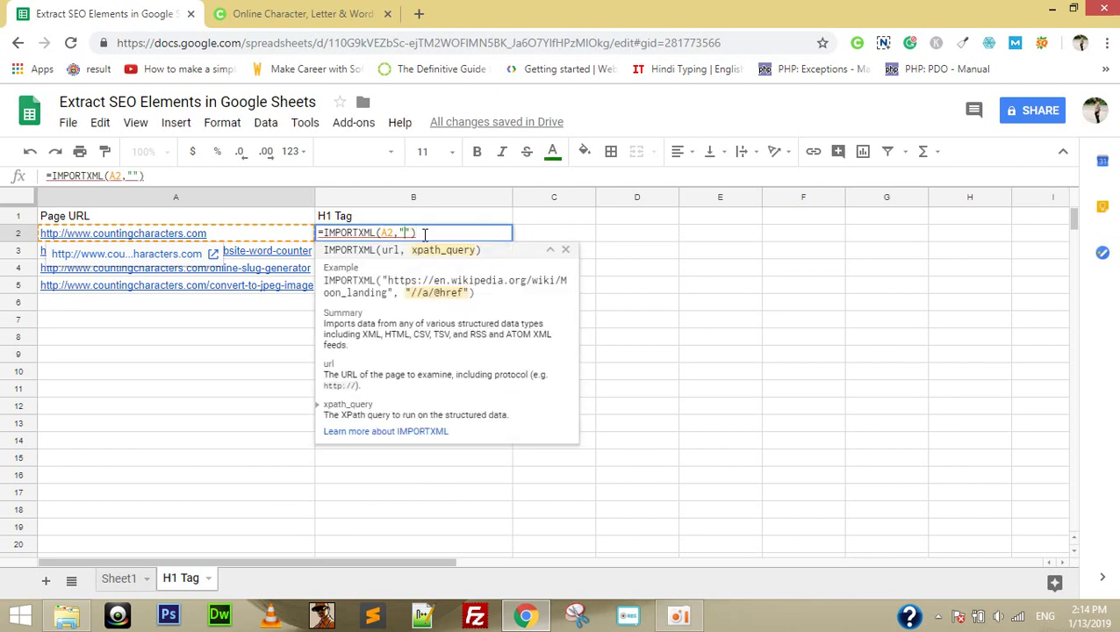
pyautogui.write('//')
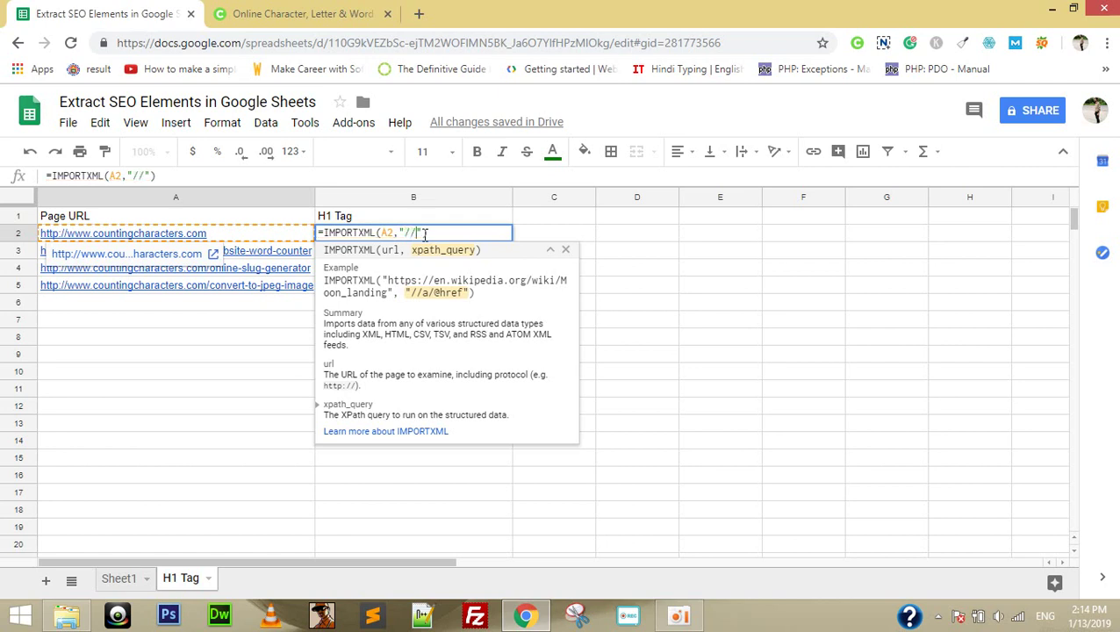
pyautogui.hotkey('ctrl', 'Tab')
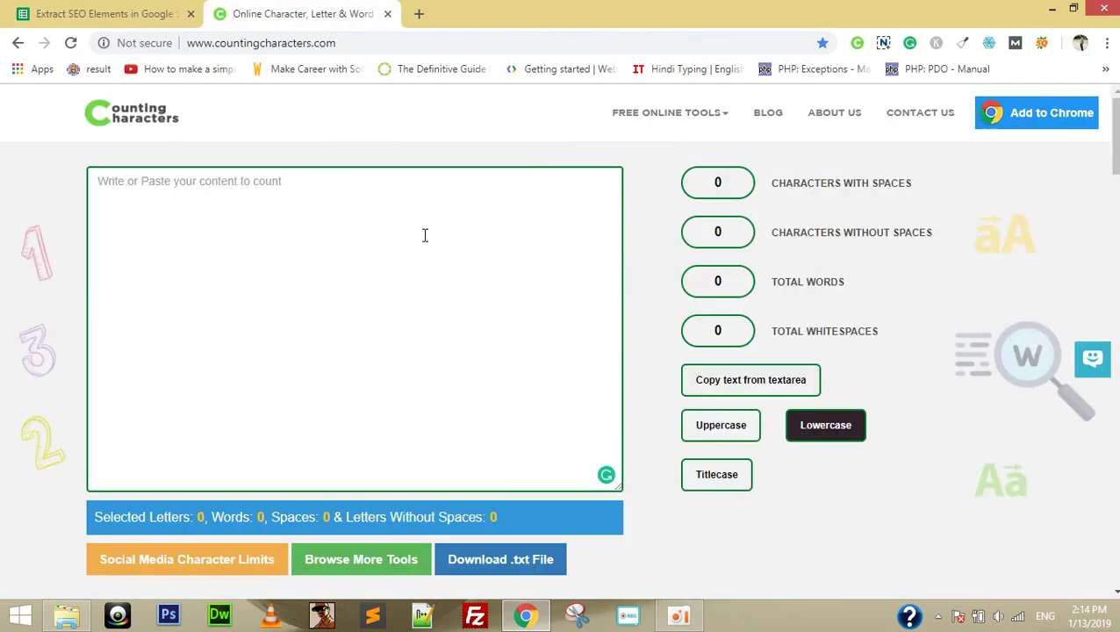
# View countingcharacters.com's page source and find the <h1> heading on line 146
pyautogui.hotkey('ctrl', 'u')
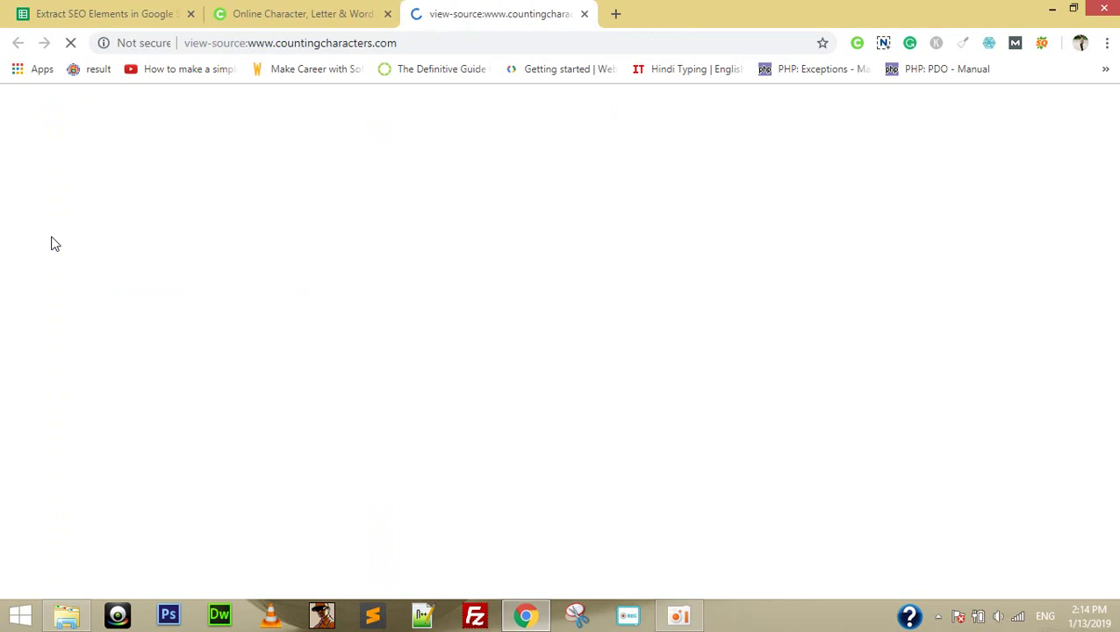
pyautogui.hotkey('ctrl', 'f')
pyautogui.write('<h1')
pyautogui.press('Escape')
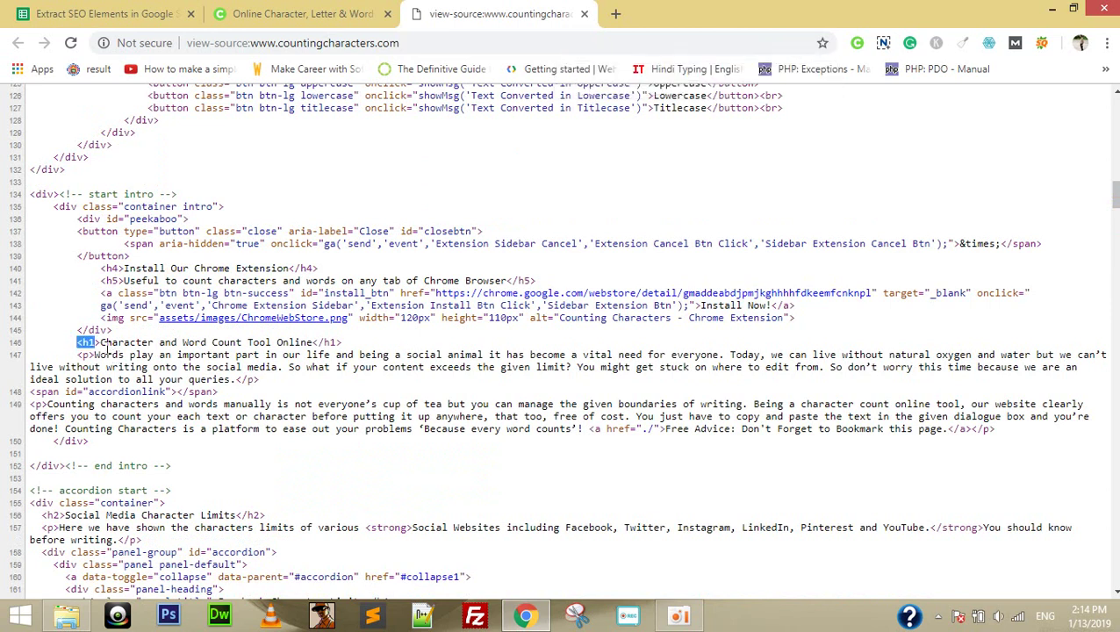
pyautogui.moveTo(102, 345); pyautogui.dragTo(77, 344)
pyautogui.click(103, 345)
pyautogui.scroll(5, 106, 284)
pyautogui.hotkey('ctrl', 'shift', 'Tab')
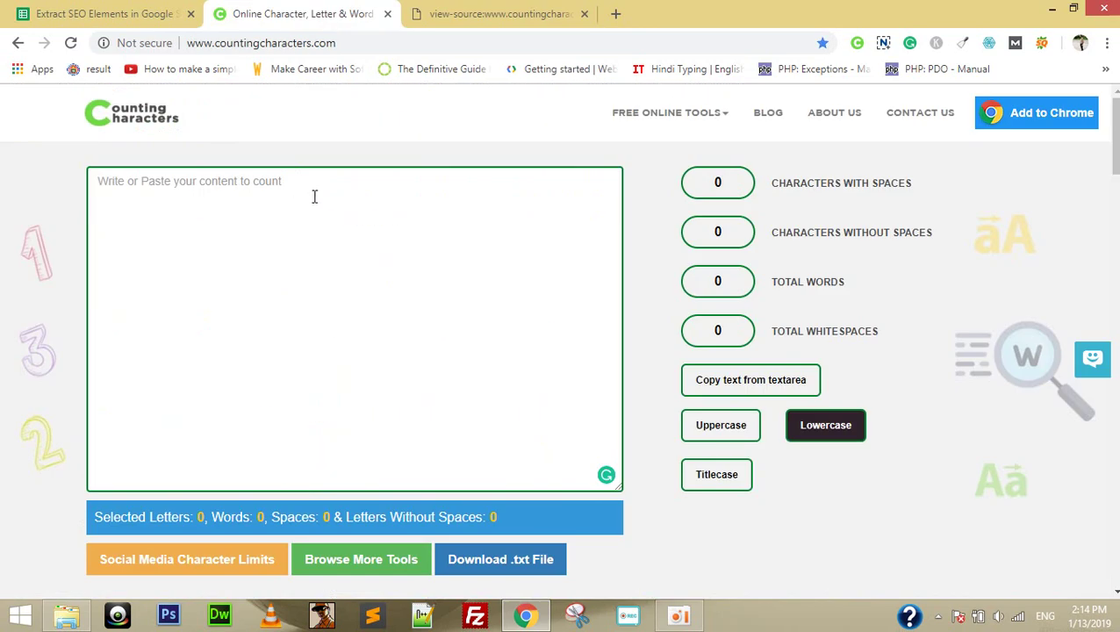
pyautogui.hotkey('ctrl', 'shift', 'Tab')
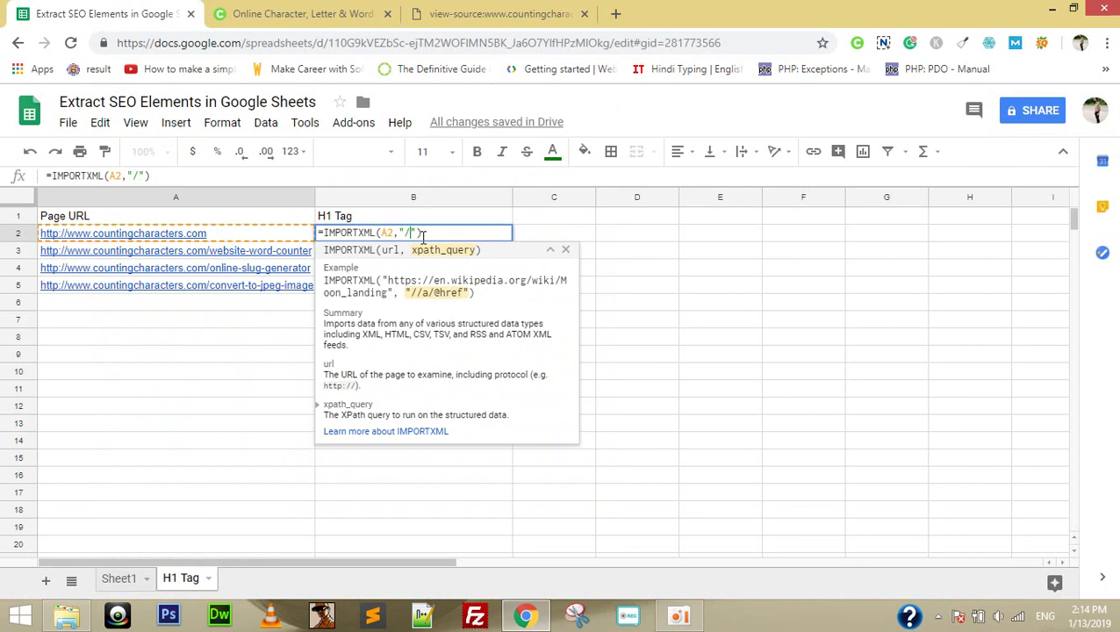
# Finish the XPath as //h1 so B2 reads =IMPORTXML(A2,"//h1")
pyautogui.write('html')
pyautogui.write('/')
pyautogui.write('head/')
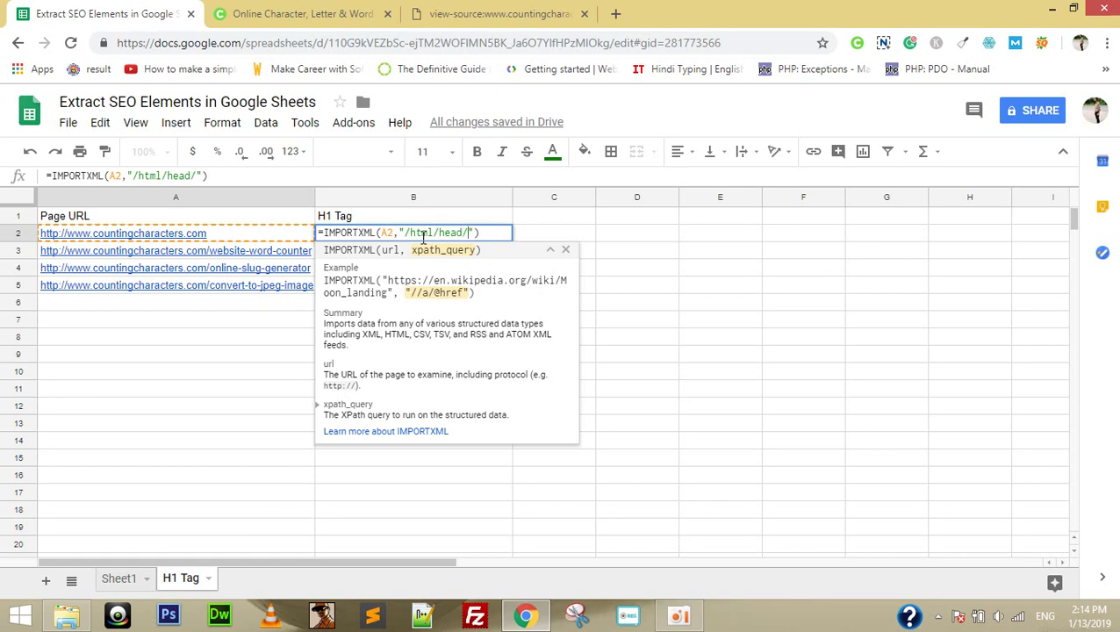
pyautogui.write('body')
pyautogui.write('/h1')
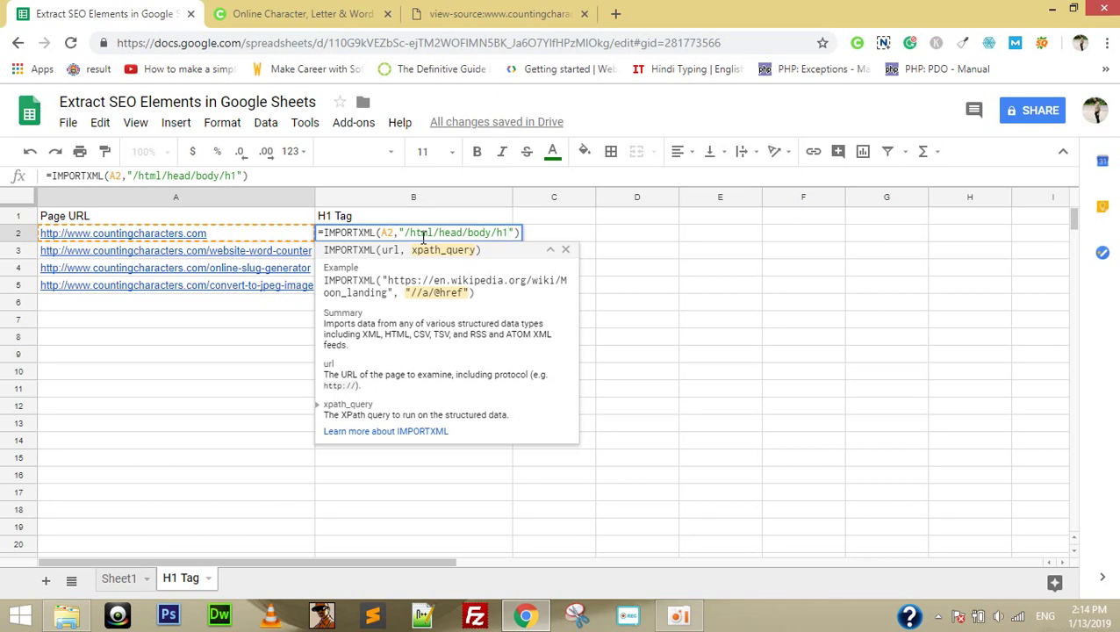
pyautogui.write('/')
pyautogui.hotkey('ctrl', 'shift', 'Right')
pyautogui.hotkey('ctrl', 'shift', 'Right')
pyautogui.hotkey('ctrl', 'shift', 'Right')
pyautogui.hotkey('ctrl', 'shift', 'Right')
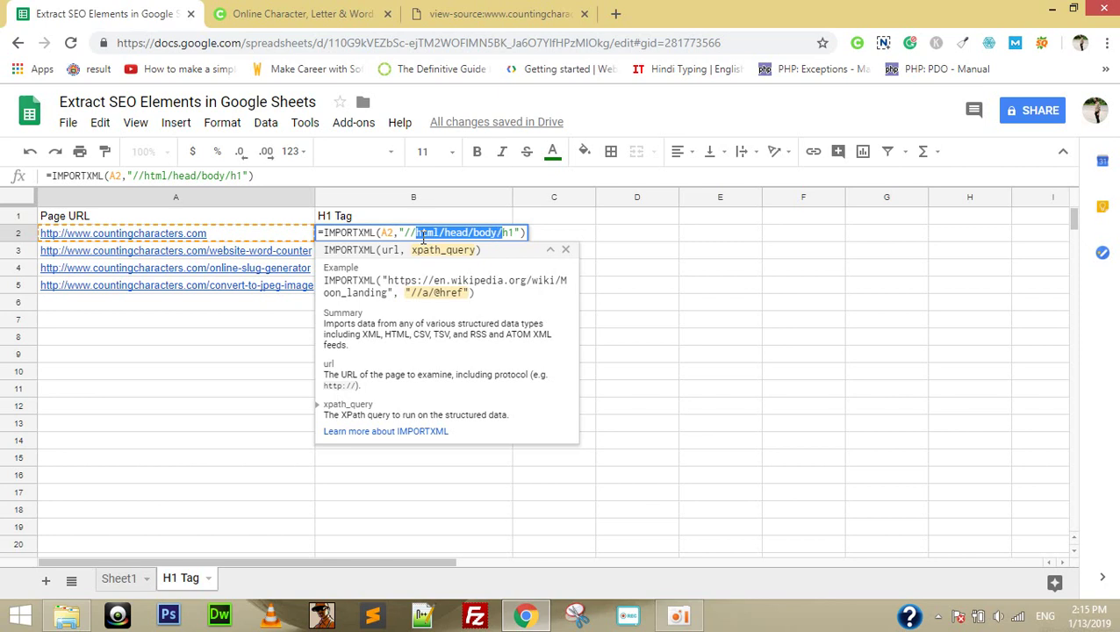
pyautogui.press('BackSpace')
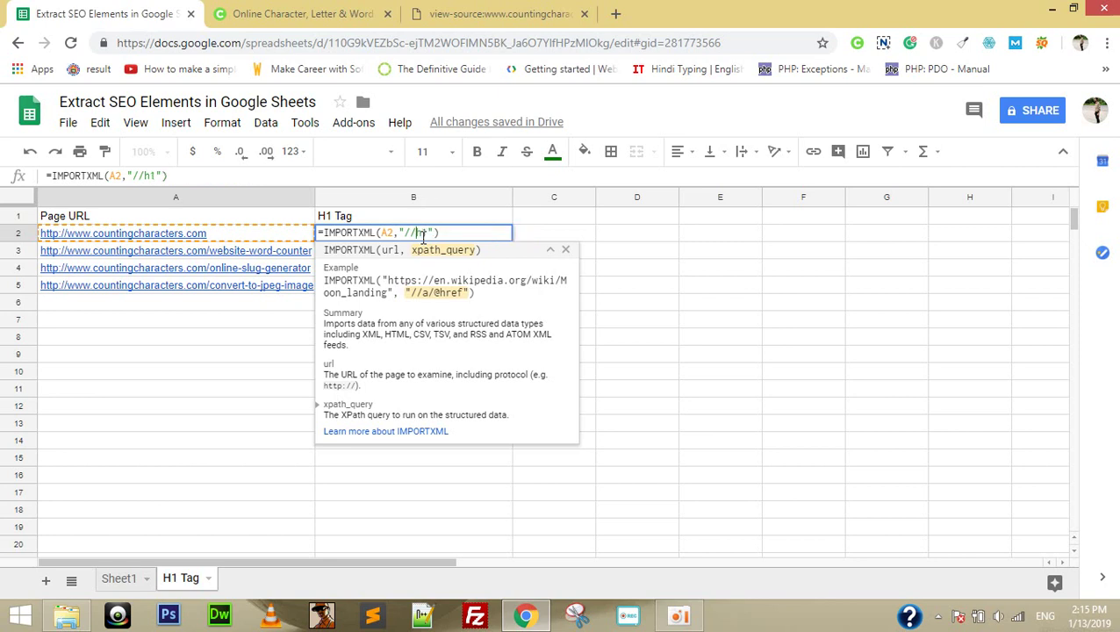
pyautogui.press('End')
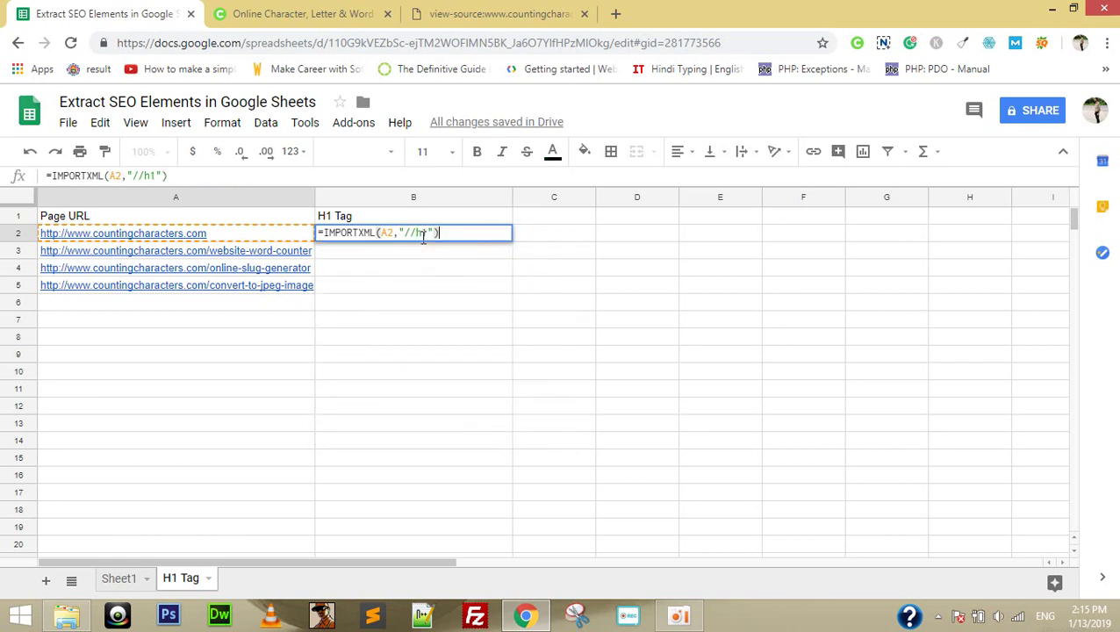
pyautogui.press('Return')
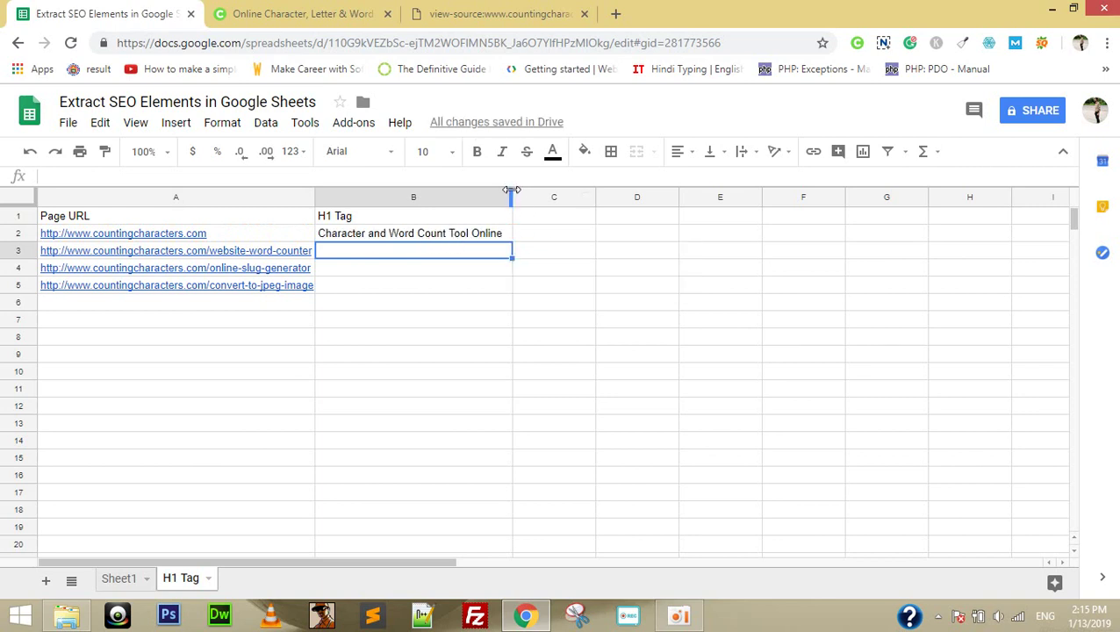
# Widen column B and fill the H1 formula from B2 down to B5, checking each result
pyautogui.moveTo(511, 190); pyautogui.dragTo(550, 190)
pyautogui.click(522, 240)
pyautogui.moveTo(549, 240); pyautogui.dragTo(545, 281)
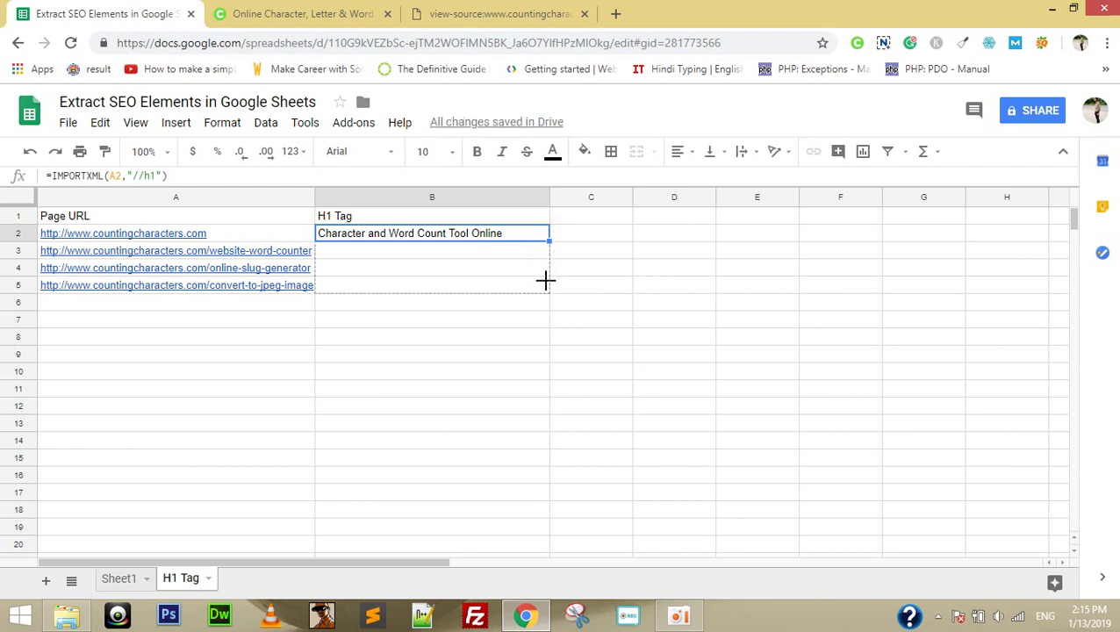
pyautogui.moveTo(545, 280); pyautogui.dragTo(546, 282)
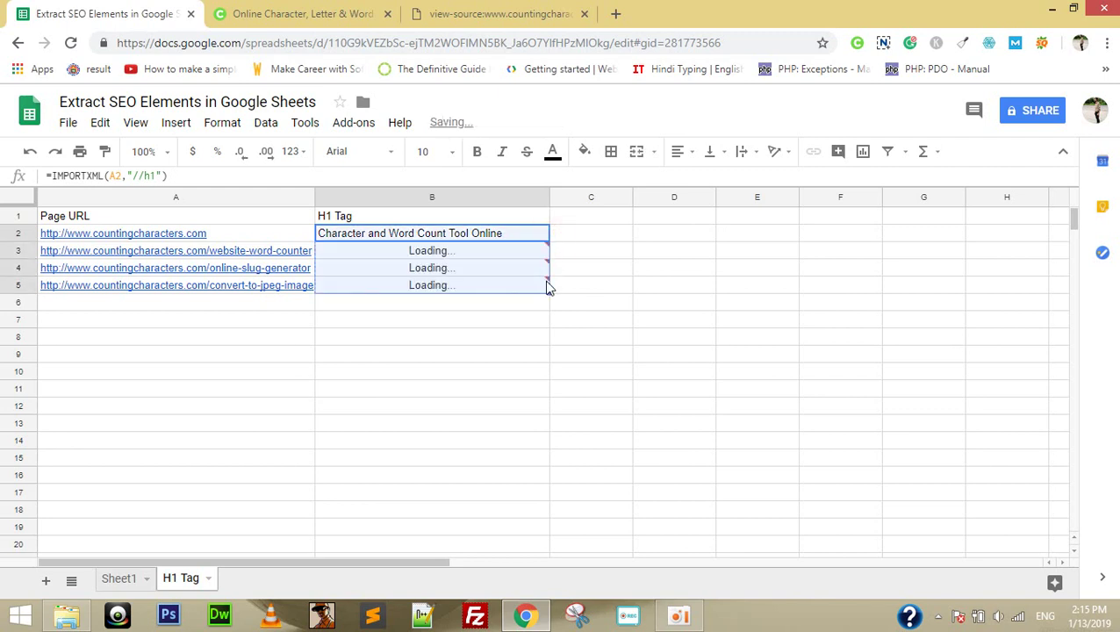
pyautogui.click(271, 256)
pyautogui.press('Right')
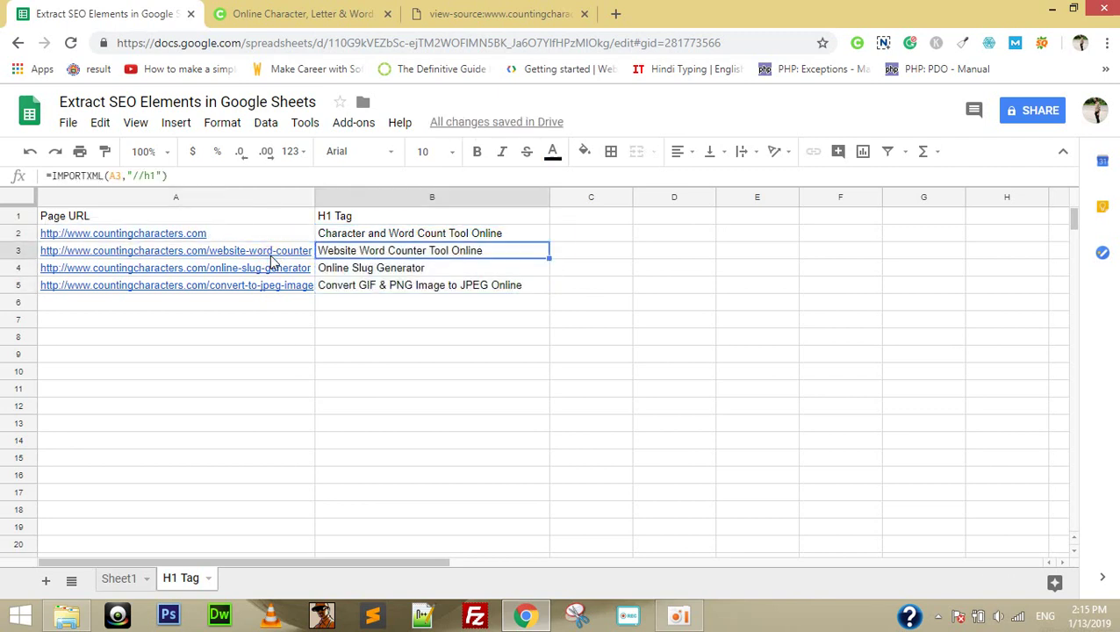
pyautogui.press('Down')
pyautogui.press('Down')
pyautogui.press('Down')
pyautogui.press('Down')
pyautogui.press('Down')
pyautogui.press('Up')
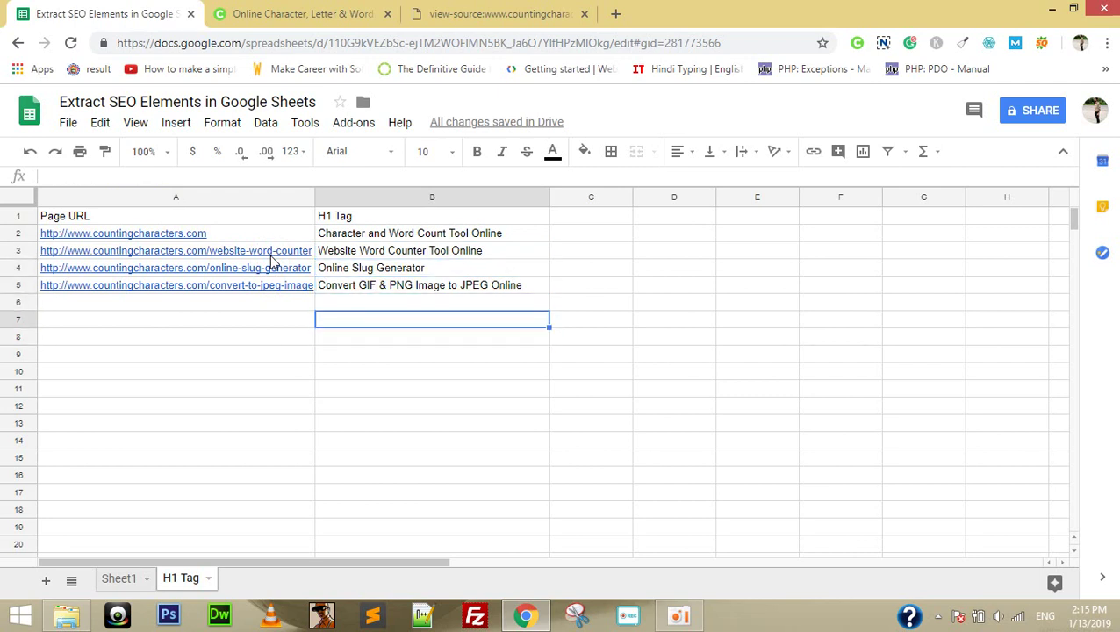
pyautogui.press('Up')
pyautogui.press('Up')
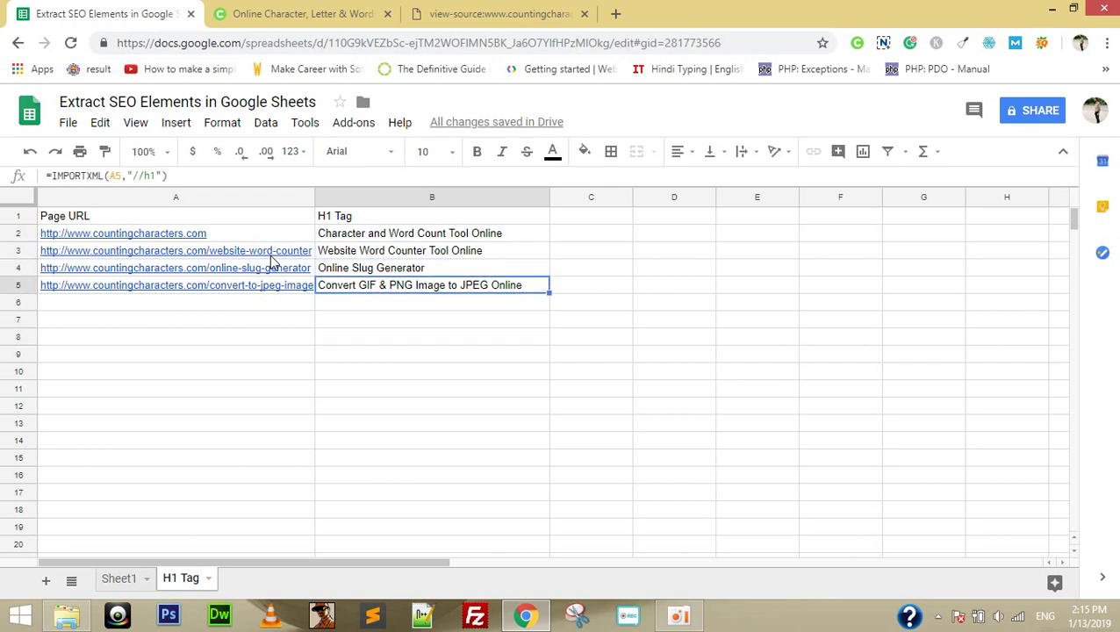
pyautogui.press('Up')
pyautogui.press('Up')
pyautogui.press('Up')
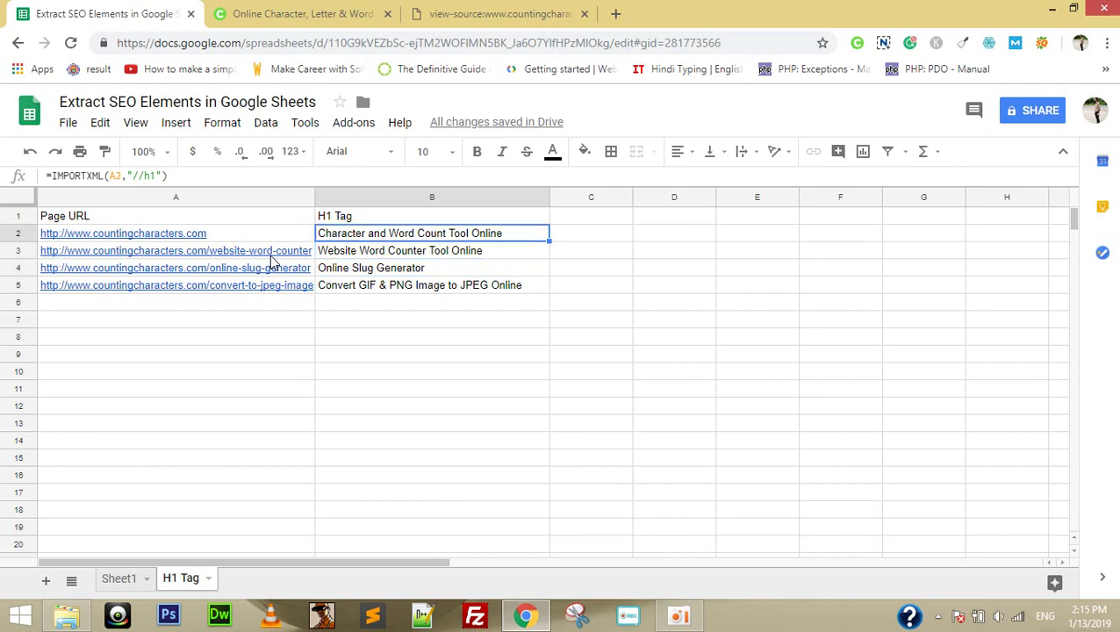
pyautogui.click(252, 372)
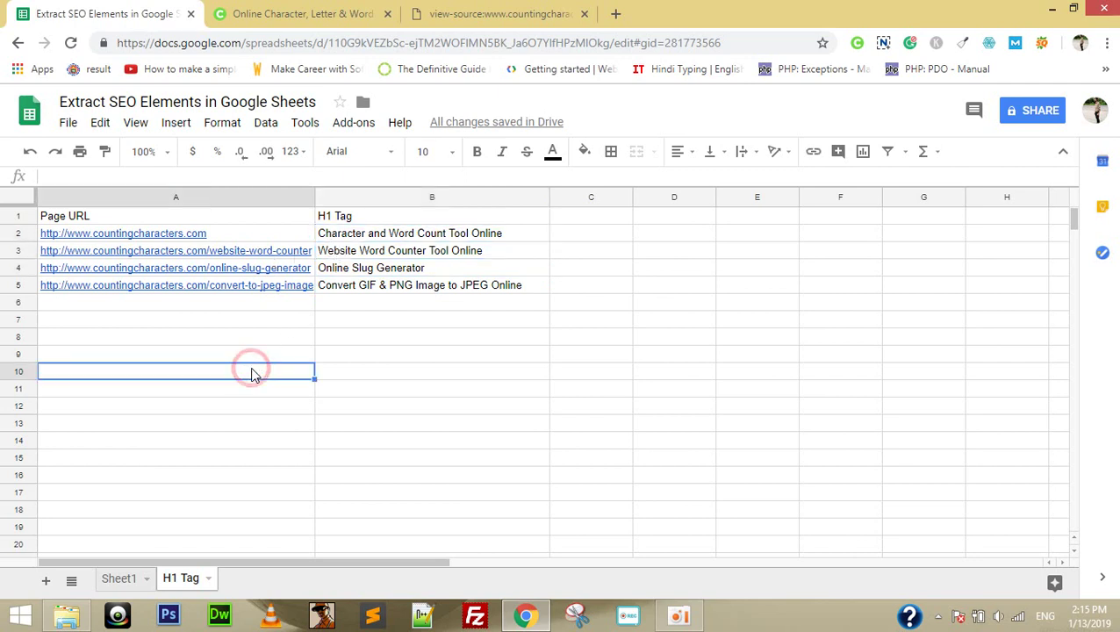
# Check the Page Title item on Sheet1, then add a widened 'Page Title' header in C1
pyautogui.click(119, 578)
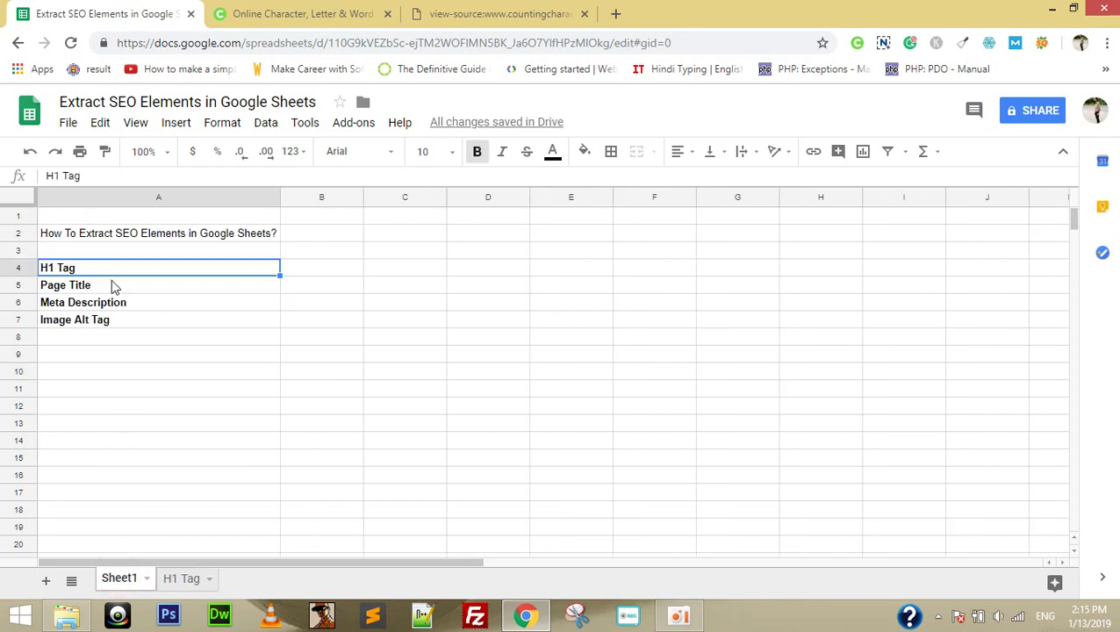
pyautogui.click(111, 281)
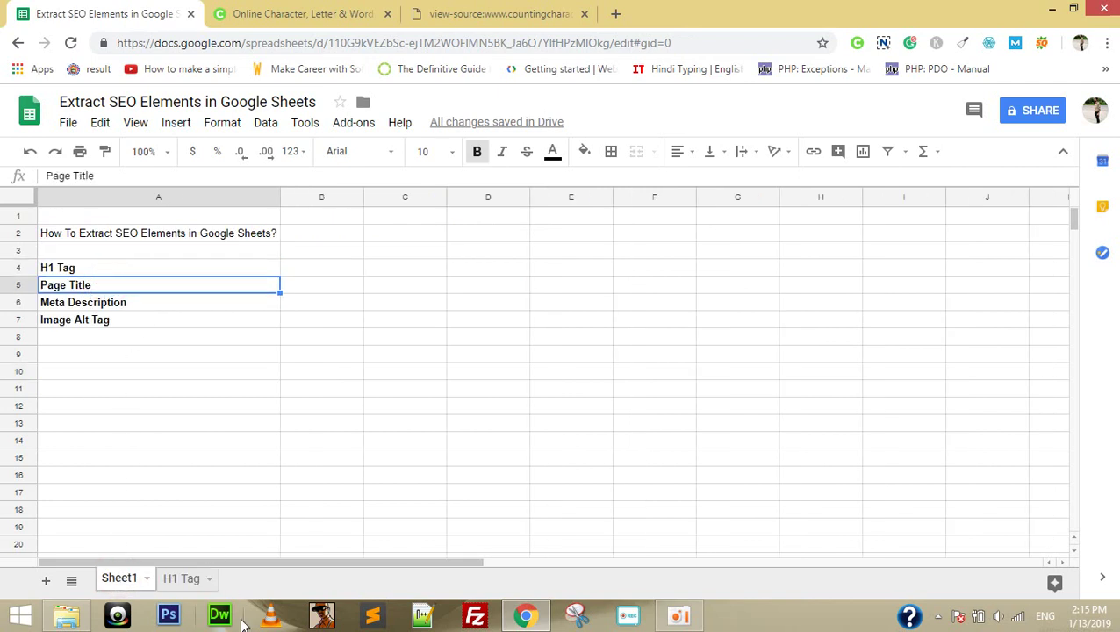
pyautogui.click(187, 581)
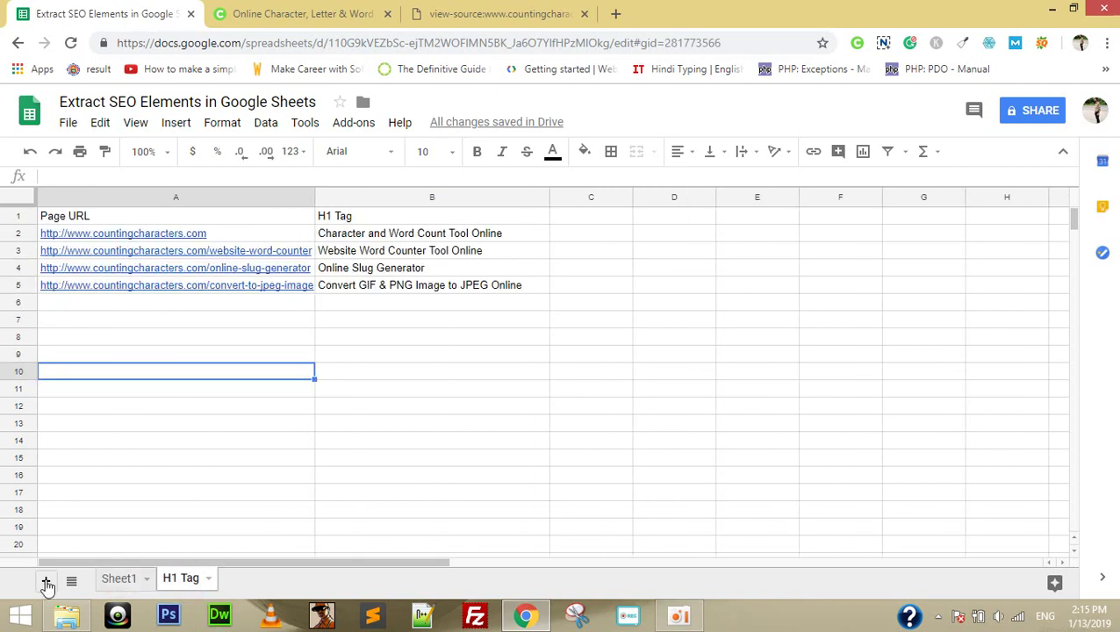
pyautogui.click(583, 216)
pyautogui.write('PAge')
pyautogui.press('BackSpace')
pyautogui.press('BackSpace')
pyautogui.press('BackSpace')
pyautogui.write('age')
pyautogui.write('oi')
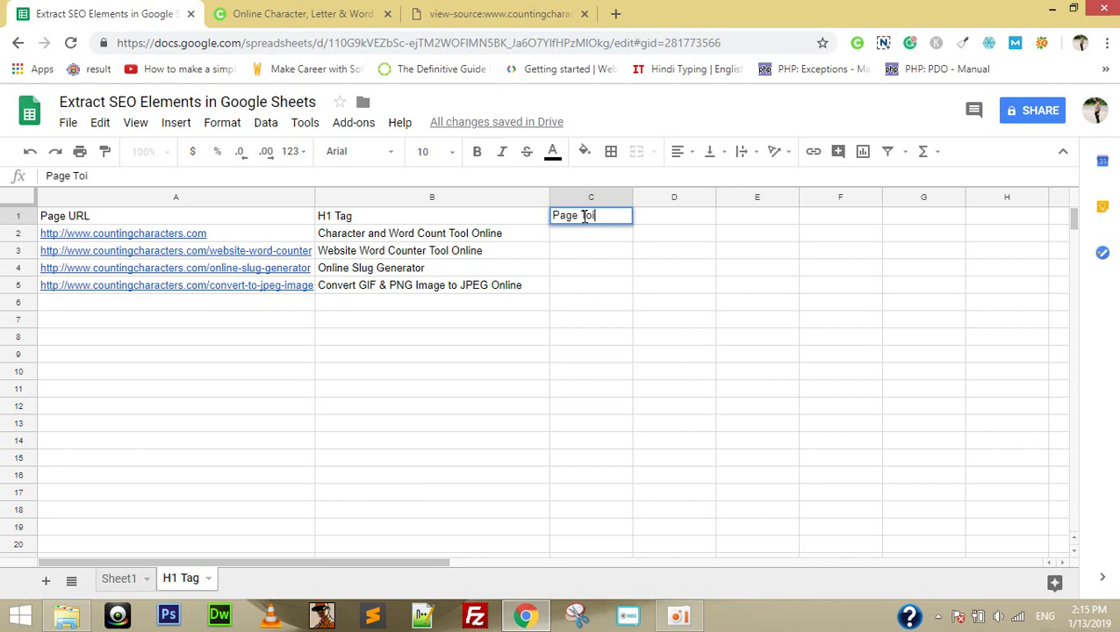
pyautogui.press('Return')
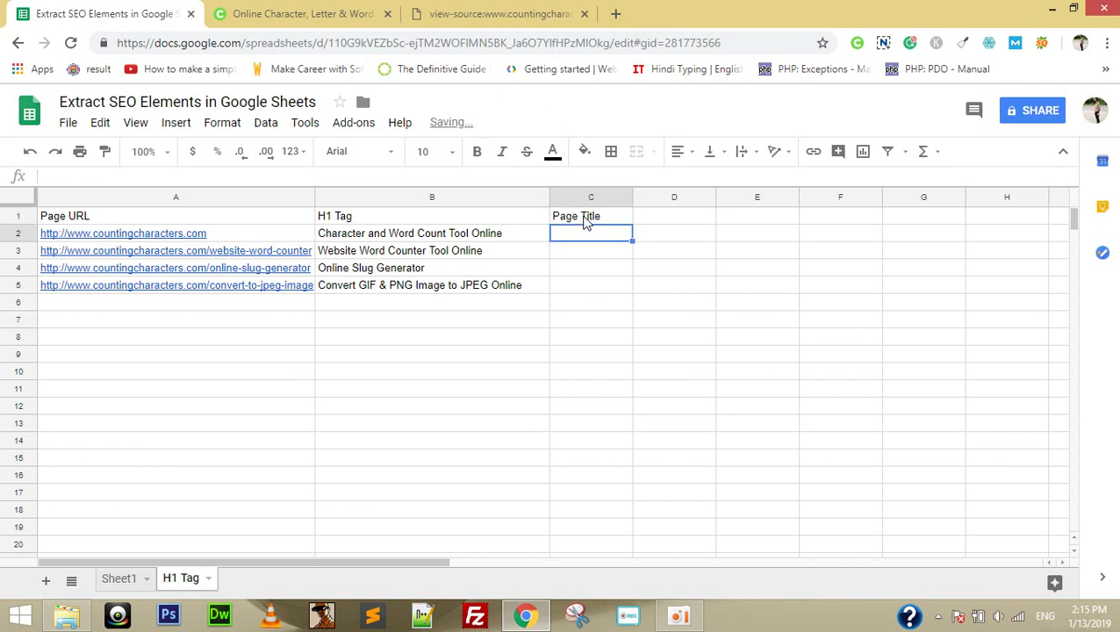
pyautogui.moveTo(632, 197); pyautogui.dragTo(748, 197)
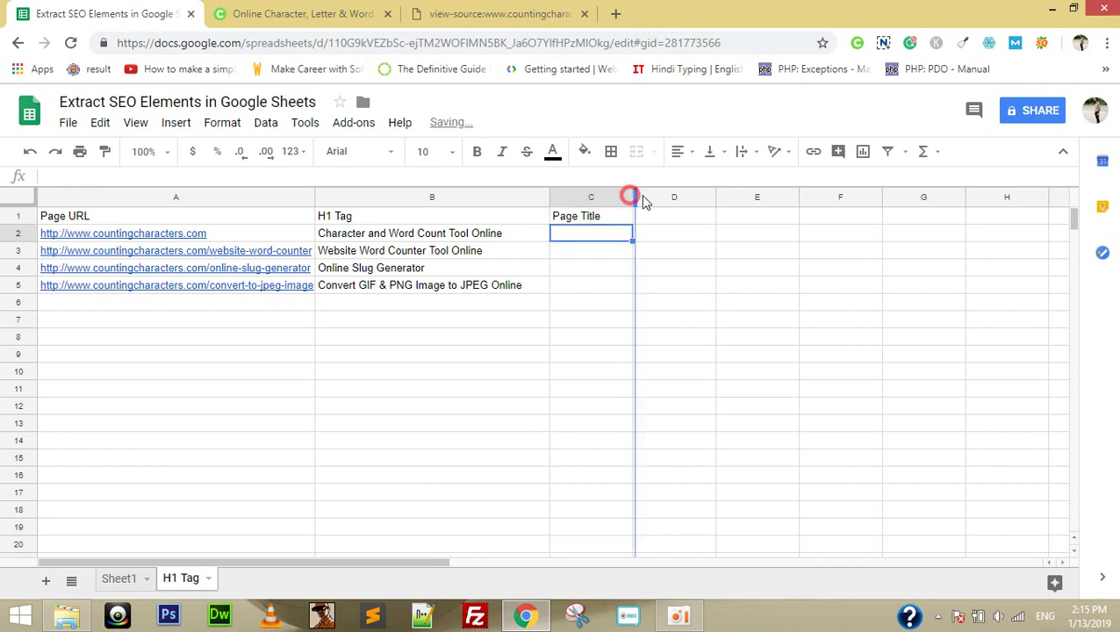
pyautogui.click(596, 234)
pyautogui.write('=')
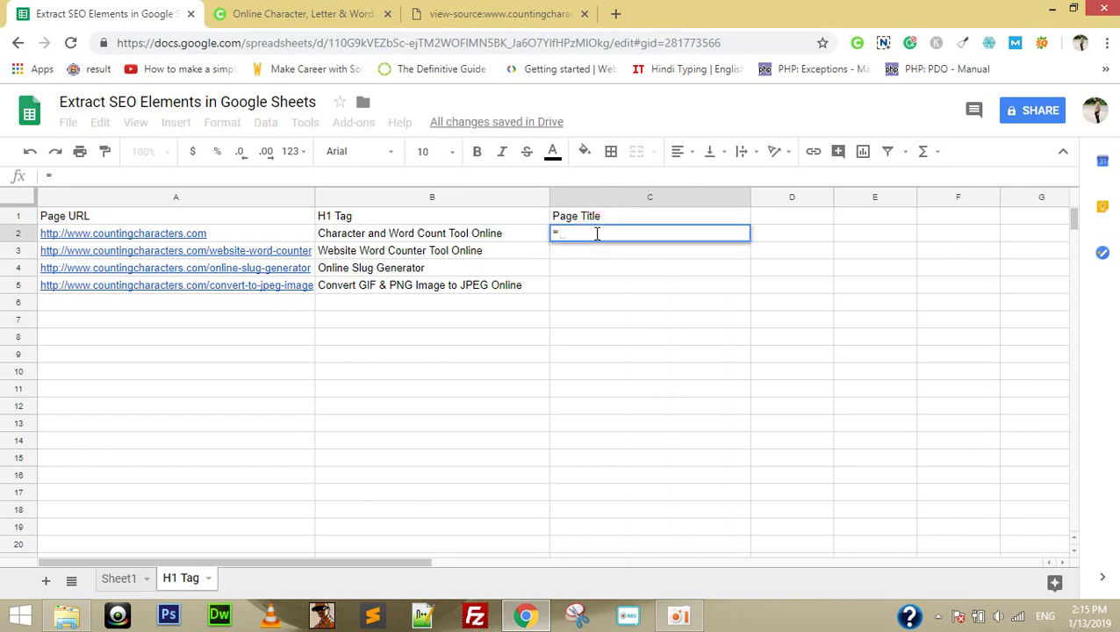
# Enter =IMPORTXML(A2,"//title") in C2 after locating the <title> tag in the page source
pyautogui.write('import')
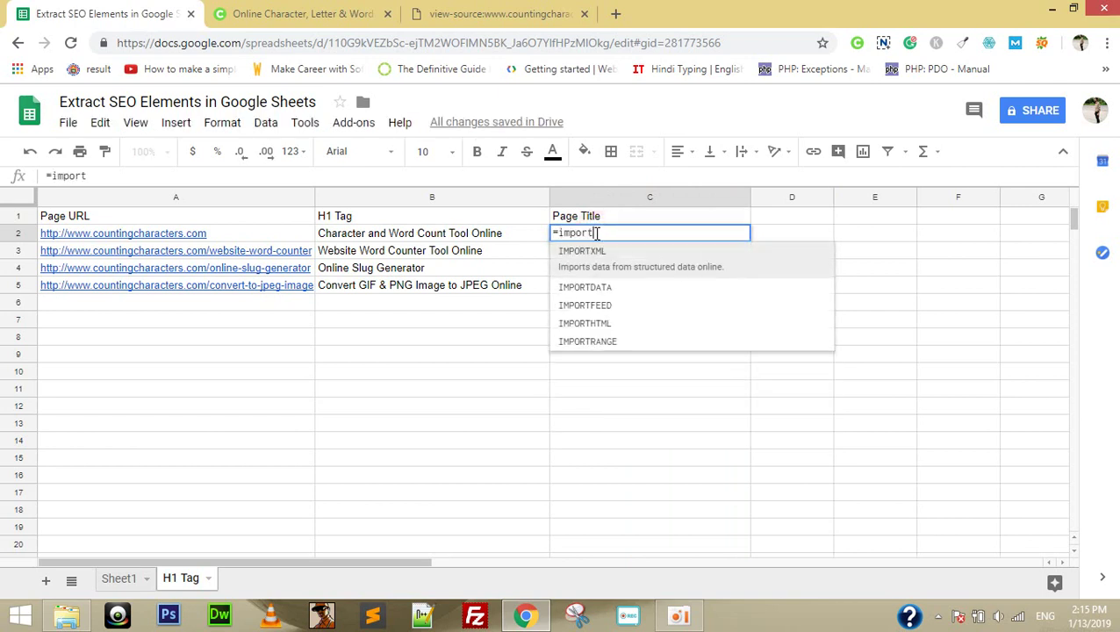
pyautogui.press('Tab')
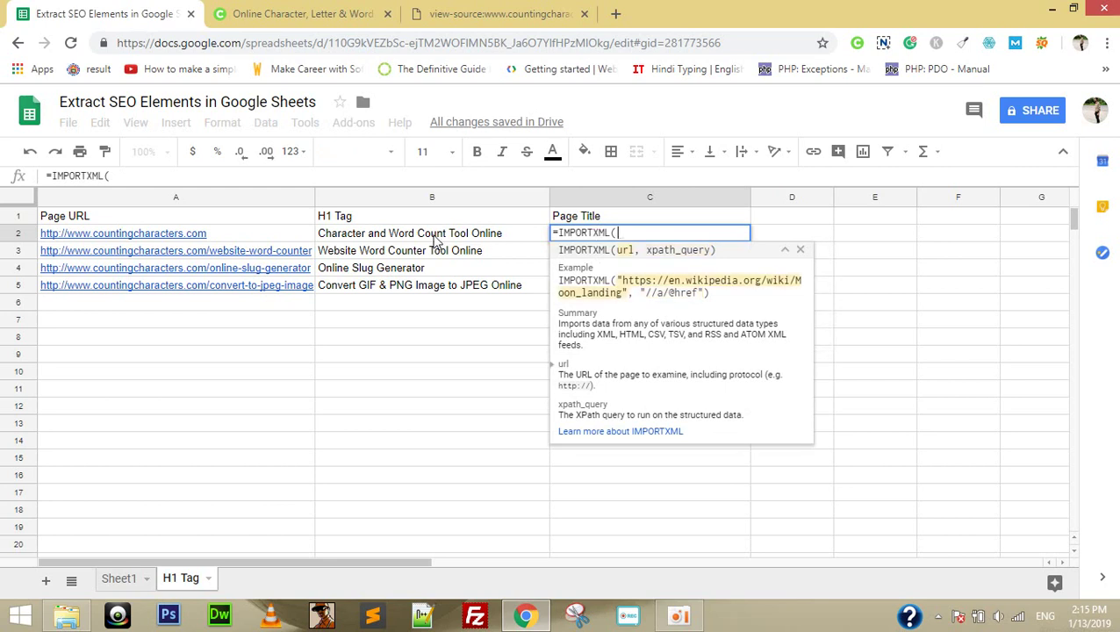
pyautogui.click(305, 235)
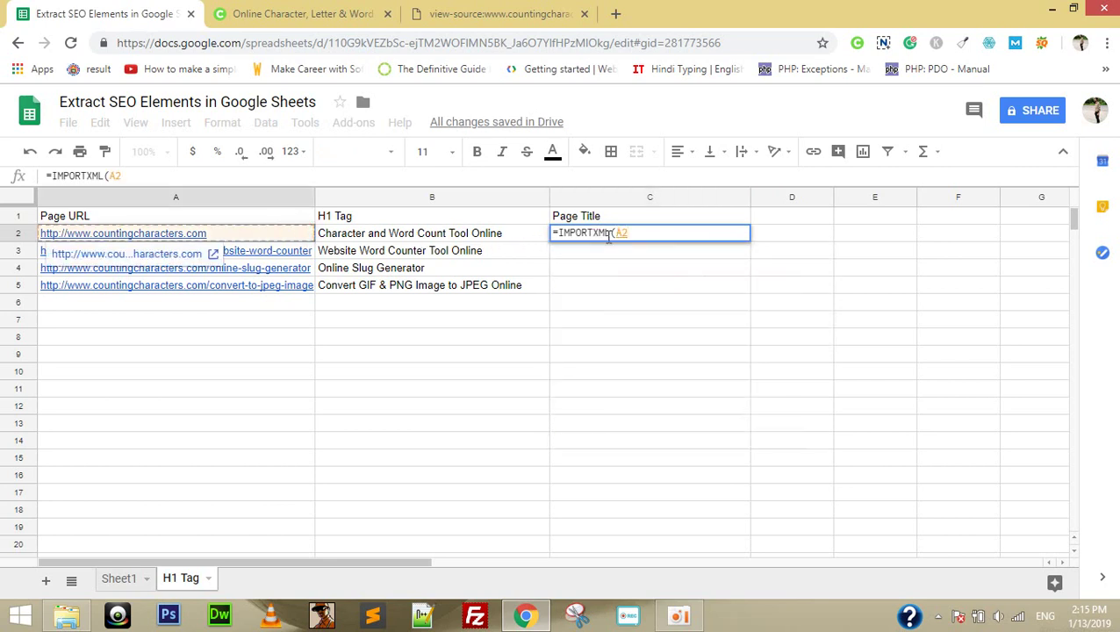
pyautogui.write(',')
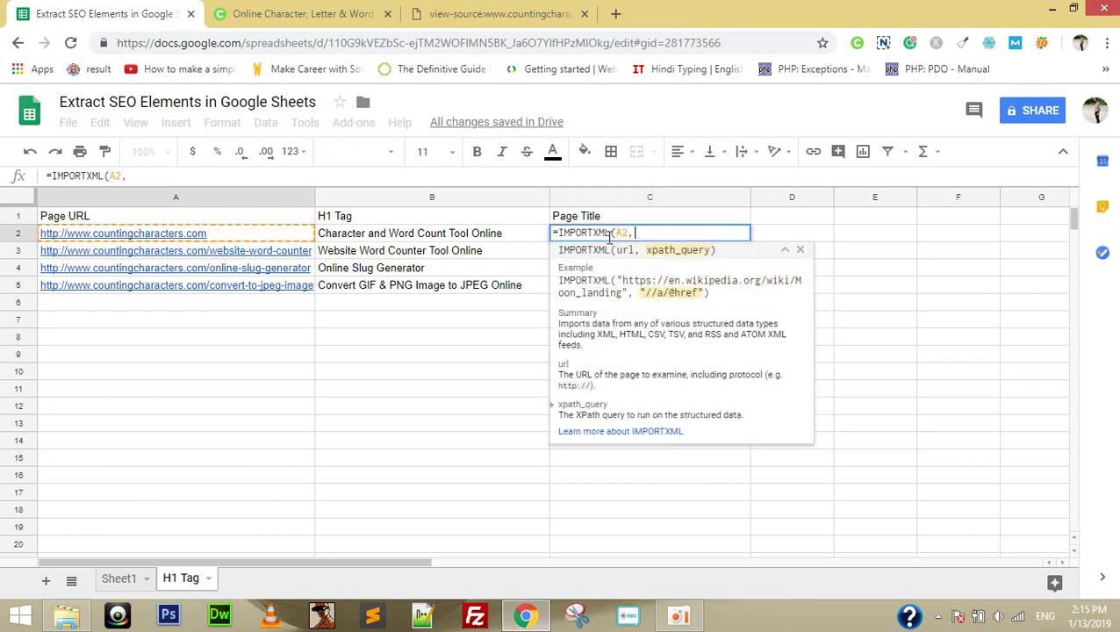
pyautogui.write('"')
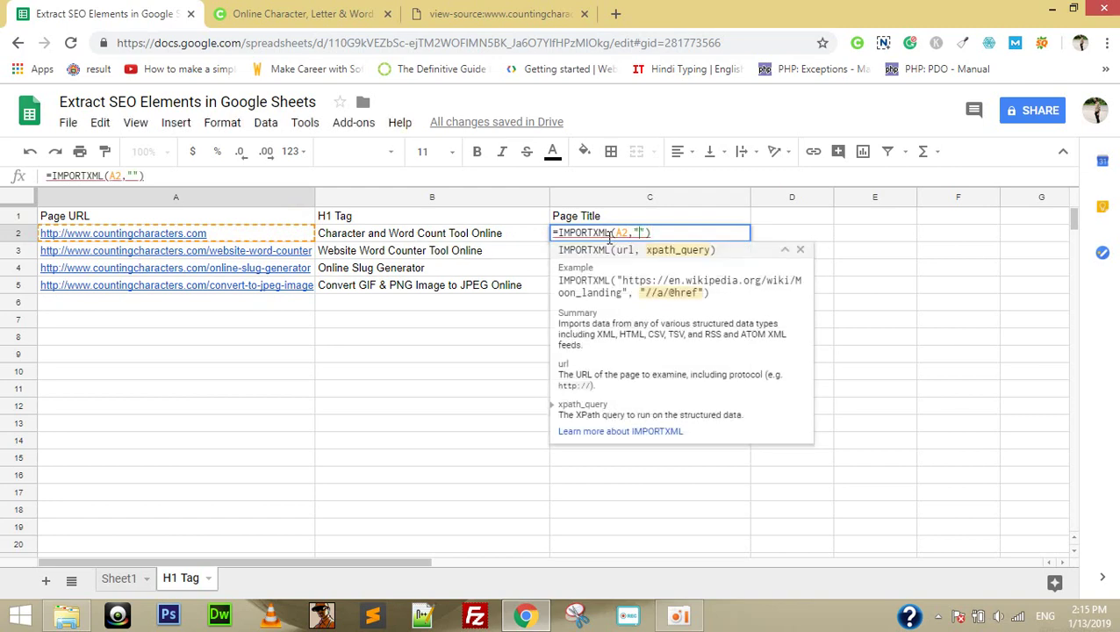
pyautogui.hotkey('ctrl', 'Tab')
pyautogui.hotkey('ctrl', 'Tab')
pyautogui.hotkey('ctrl', 'f')
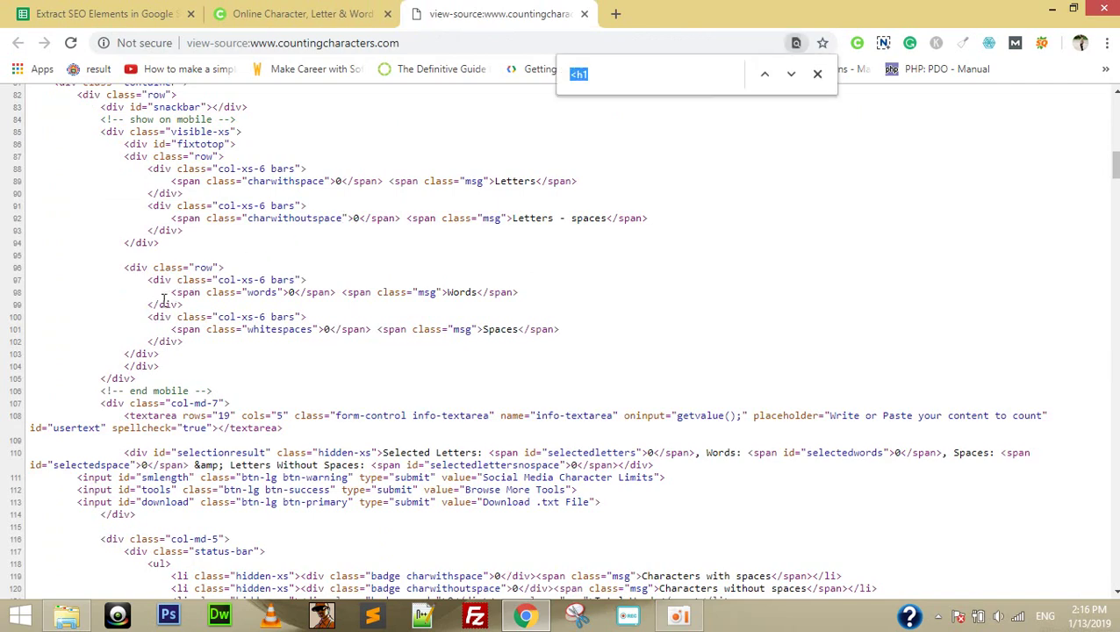
pyautogui.write('<tit')
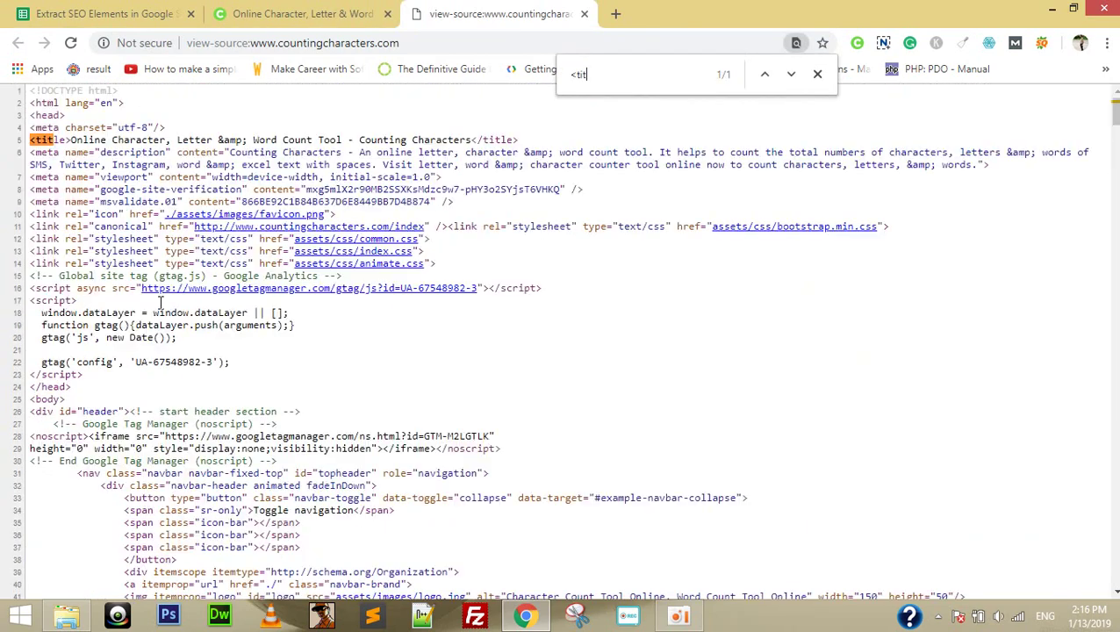
pyautogui.hotkey('ctrl', 'shift', 'Tab')
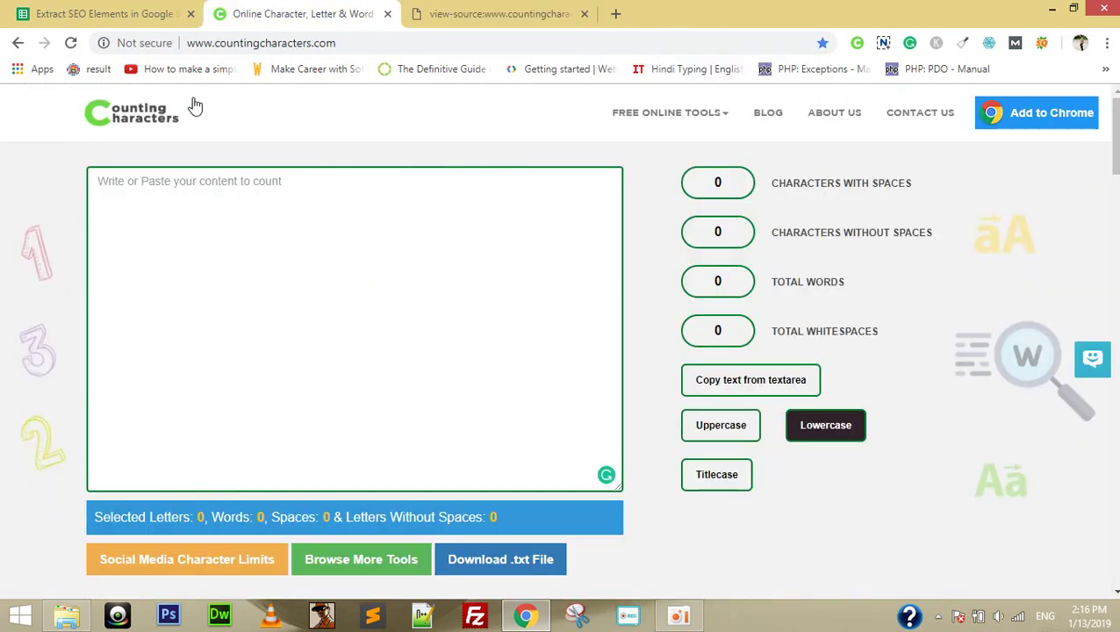
pyautogui.hotkey('ctrl', 'shift', 'Tab')
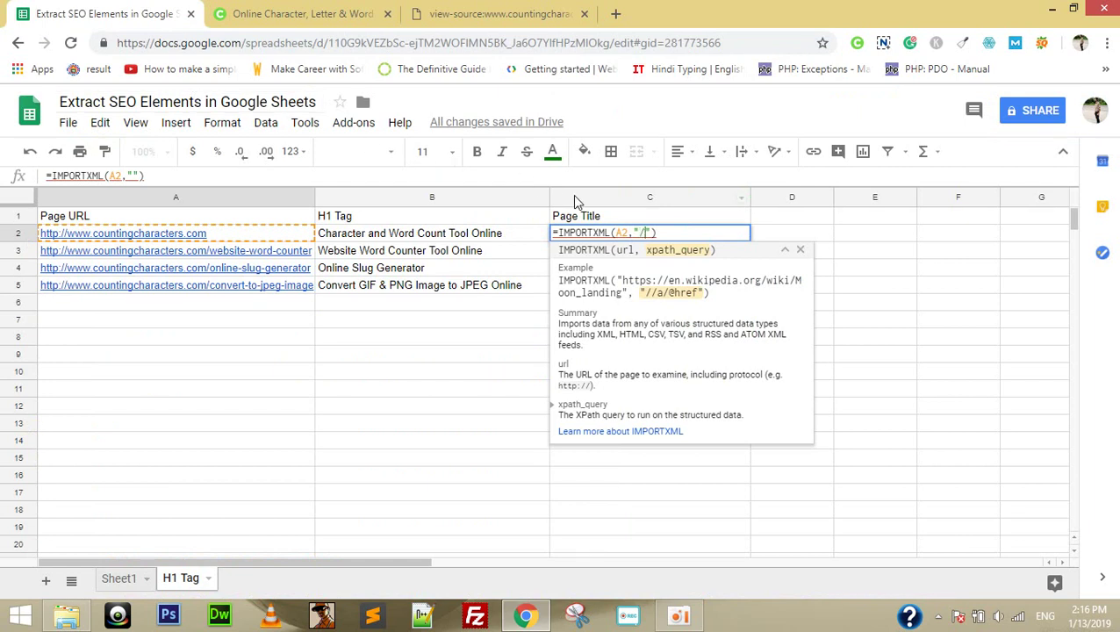
pyautogui.write('title')
pyautogui.press('Return')
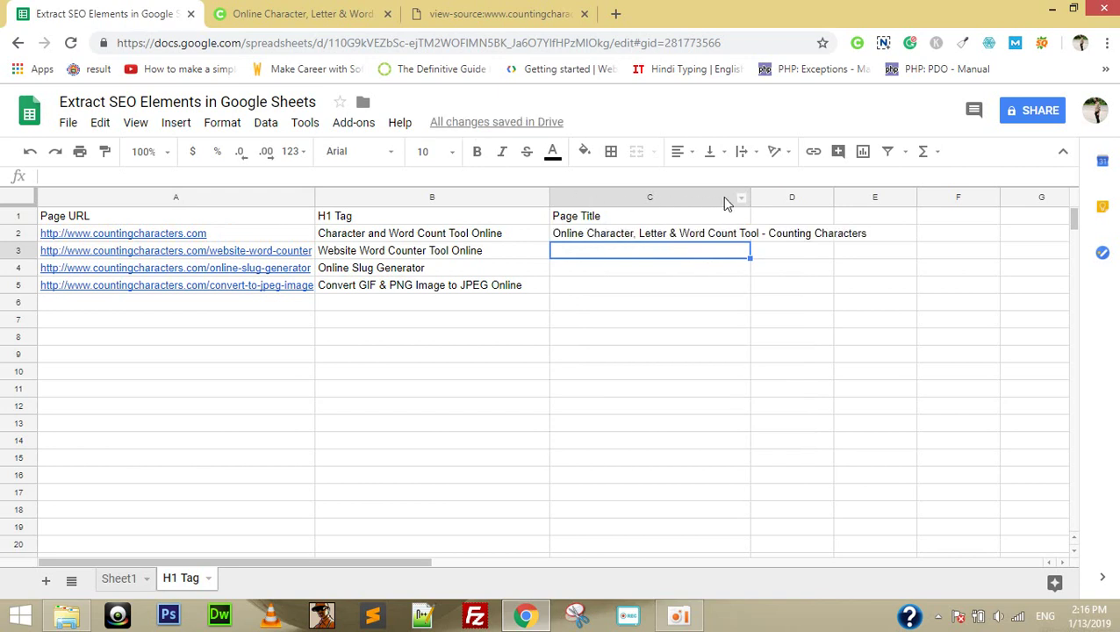
pyautogui.click(734, 230)
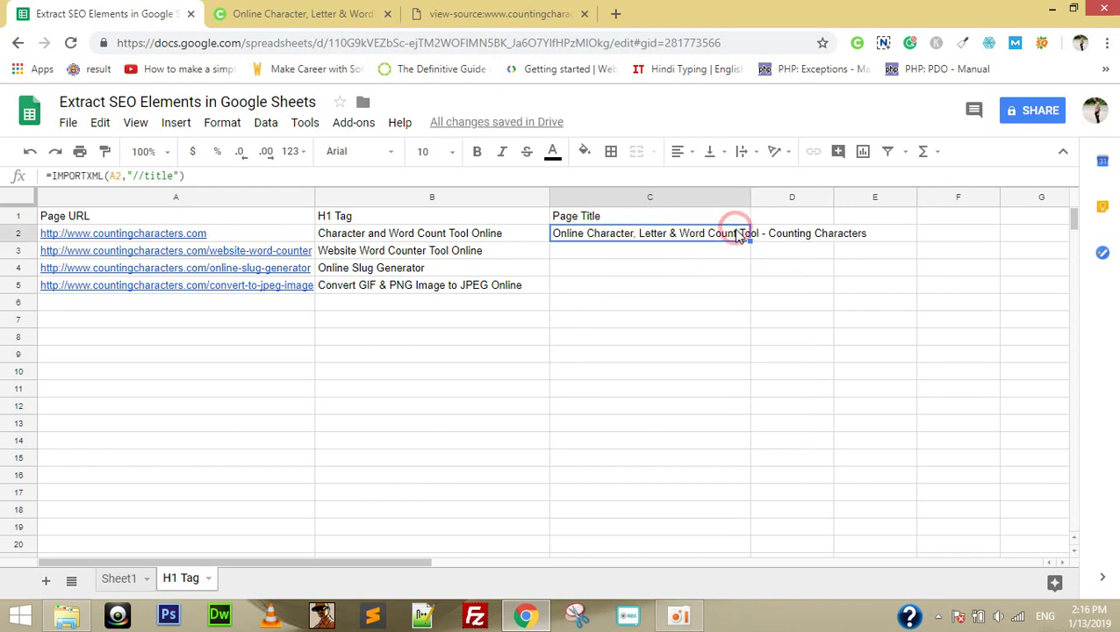
pyautogui.moveTo(748, 241); pyautogui.dragTo(747, 285)
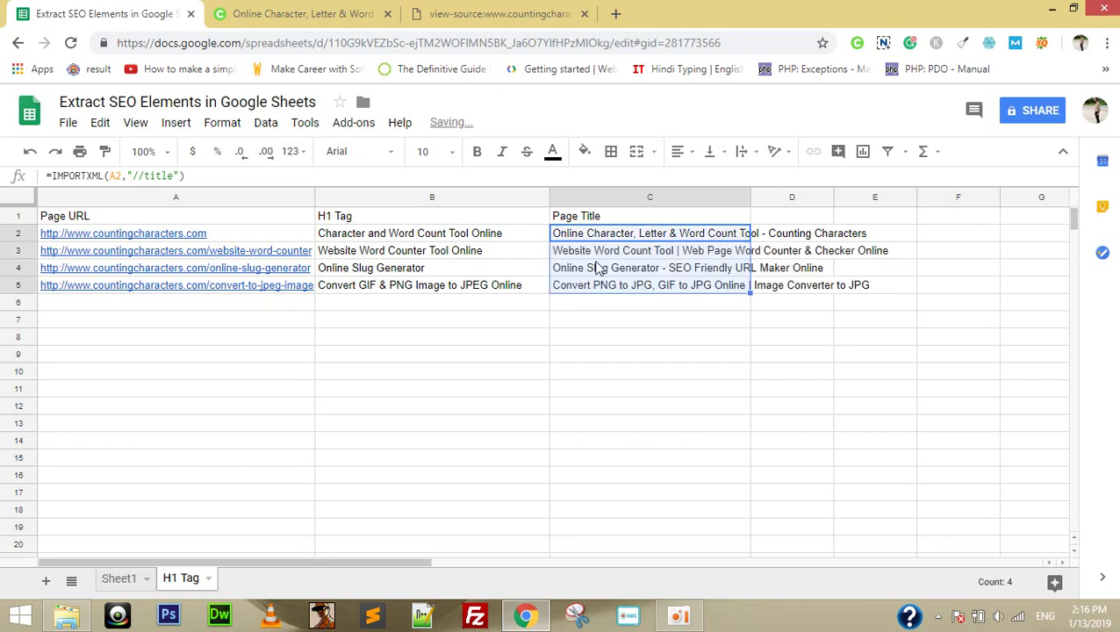
pyautogui.click(617, 255)
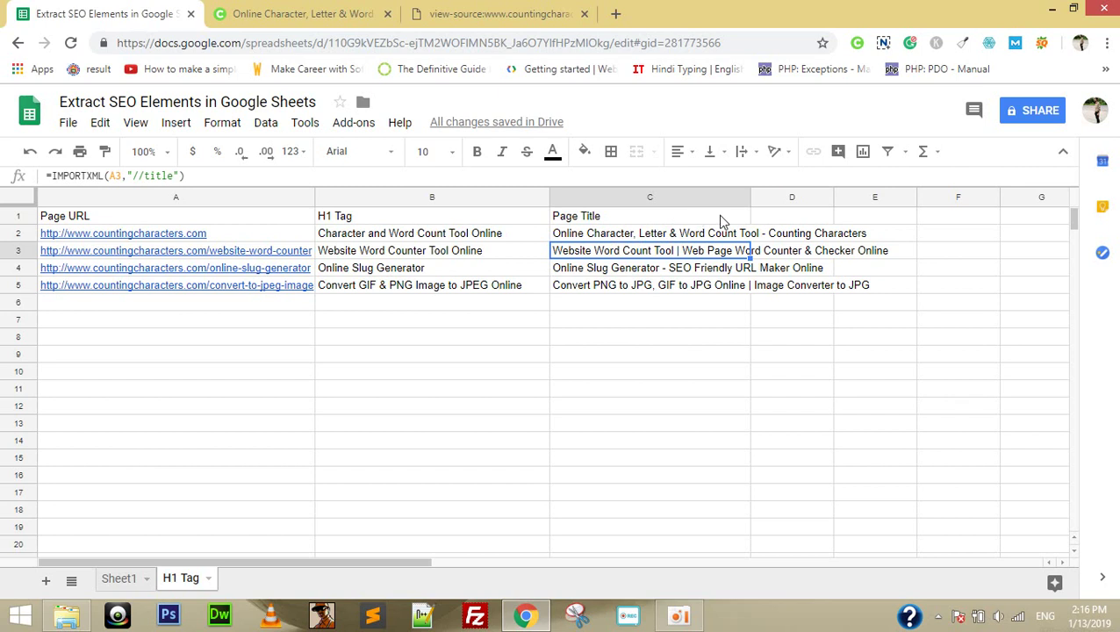
pyautogui.click(668, 234)
pyautogui.hotkey('ctrl', 'z')
pyautogui.doubleClick(677, 236)
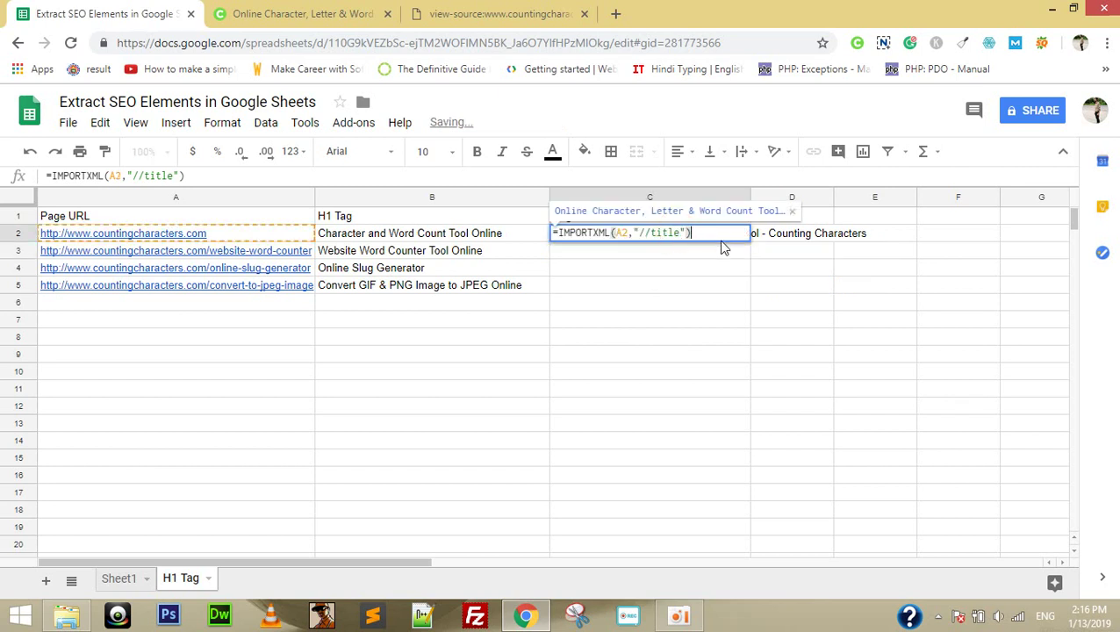
# Begin rewriting C2's query by inserting 'html/' before title, comparing against the page source
pyautogui.click(650, 234)
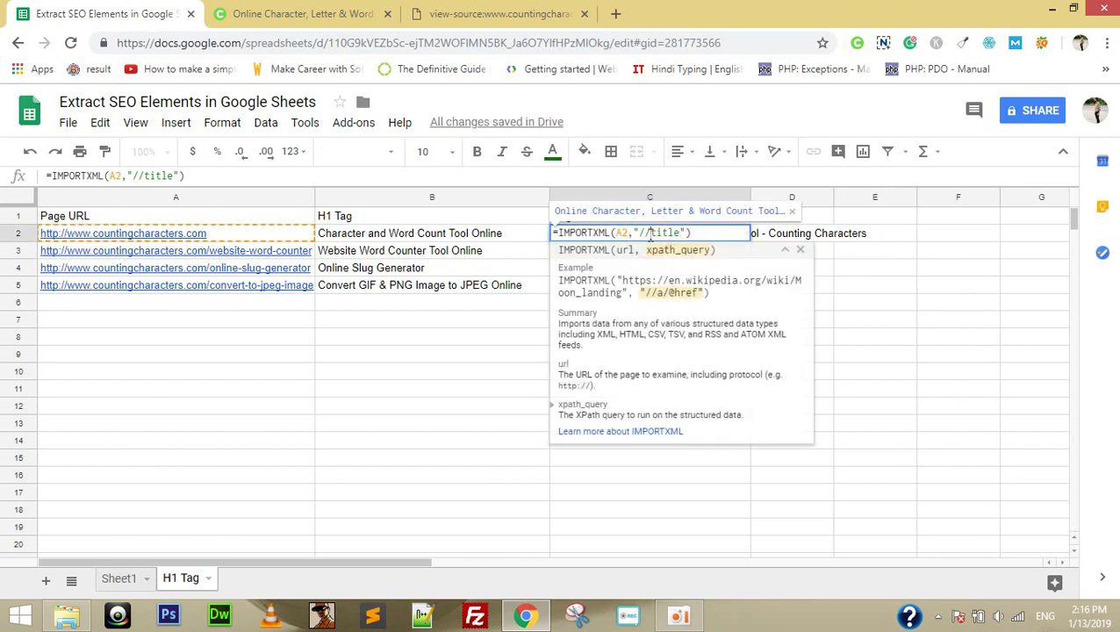
pyautogui.hotkey('ctrl', 'Tab')
pyautogui.hotkey('ctrl', 'Tab')
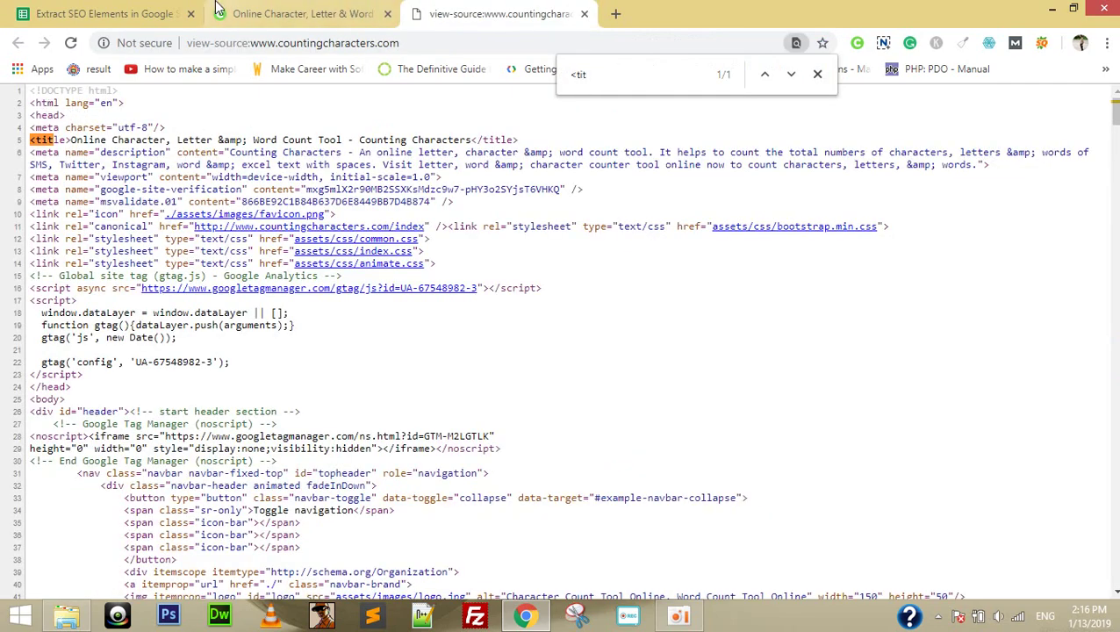
pyautogui.click(257, 9)
pyautogui.hotkey('ctrl', 'shift', 'Tab')
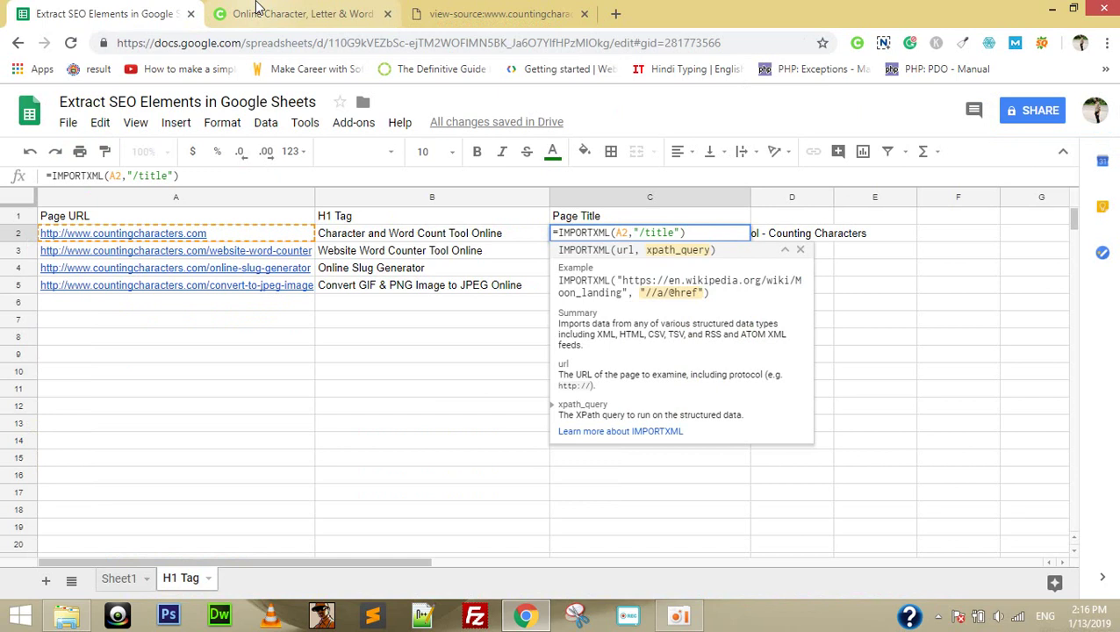
pyautogui.hotkey('ctrl', 'shift', 'Right')
pyautogui.press('Left')
pyautogui.write('html')
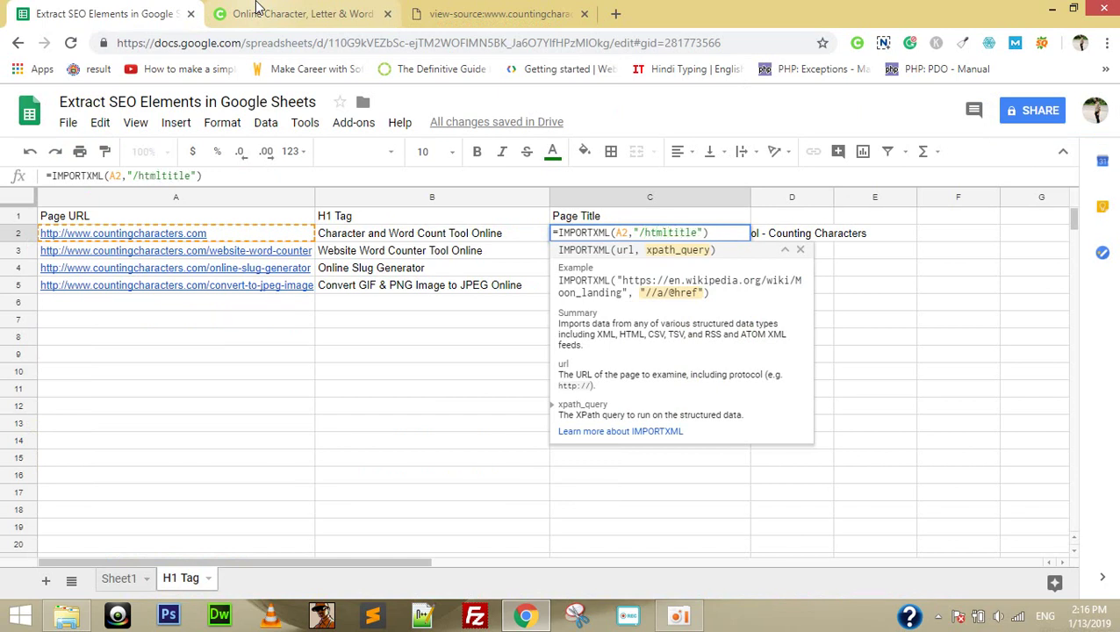
pyautogui.hotkey('ctrl', 'shift', 'Left')
pyautogui.press('BackSpace')
pyautogui.write('html/')
# Complete C2's query as /html/head/title, matching the source's head and title tags, and commit it
pyautogui.click(257, 7)
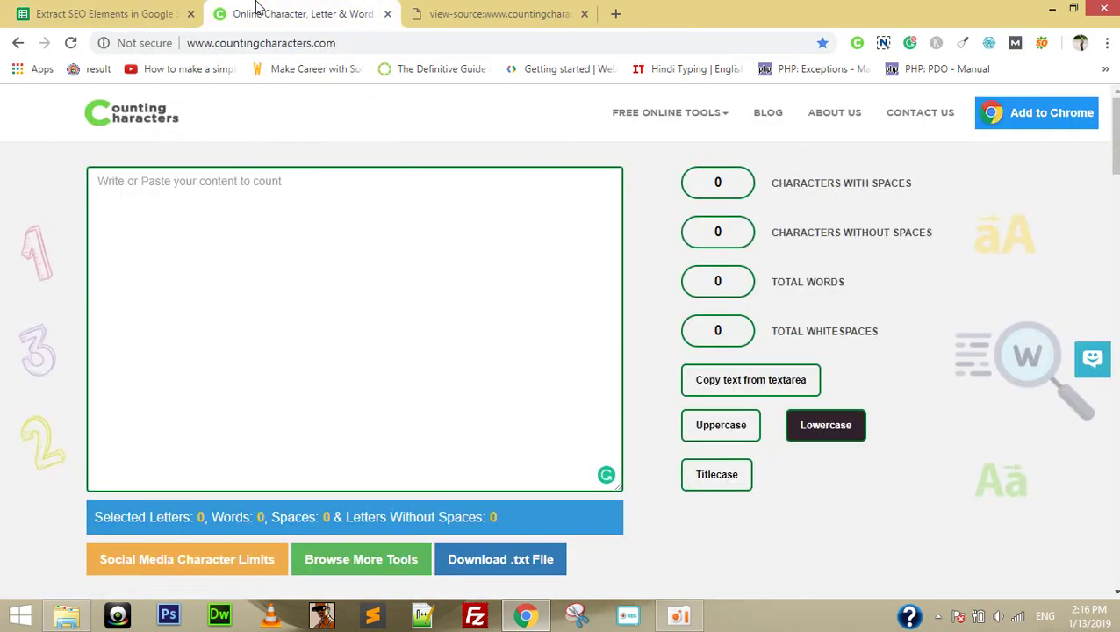
pyautogui.hotkey('ctrl', 'Tab')
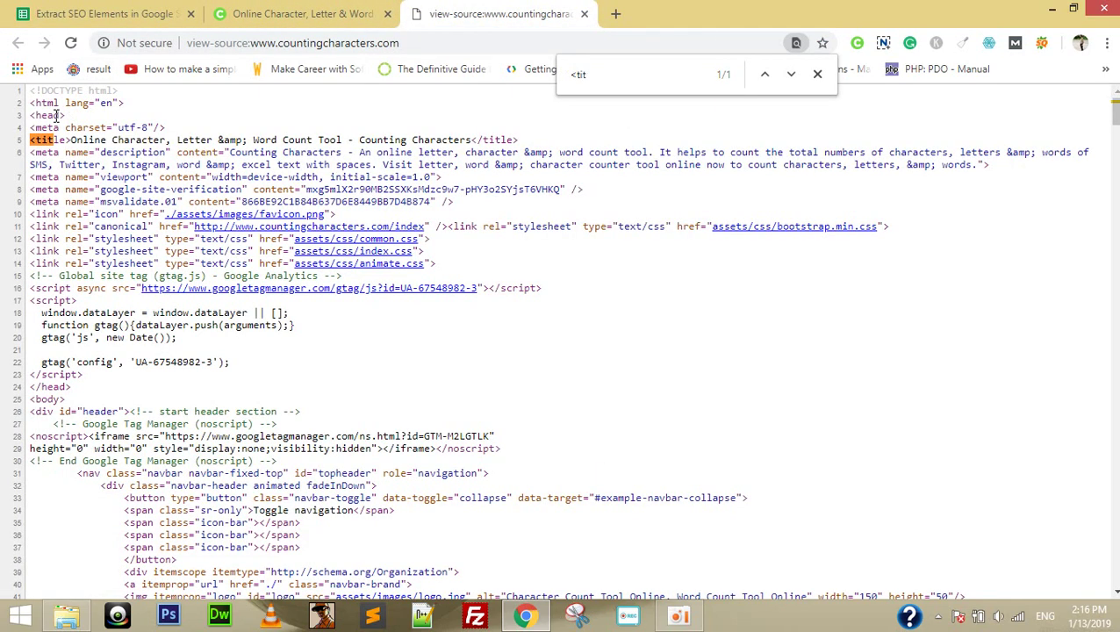
pyautogui.click(84, 11)
pyautogui.write('head')
pyautogui.hotkey('ctrl', 'Tab')
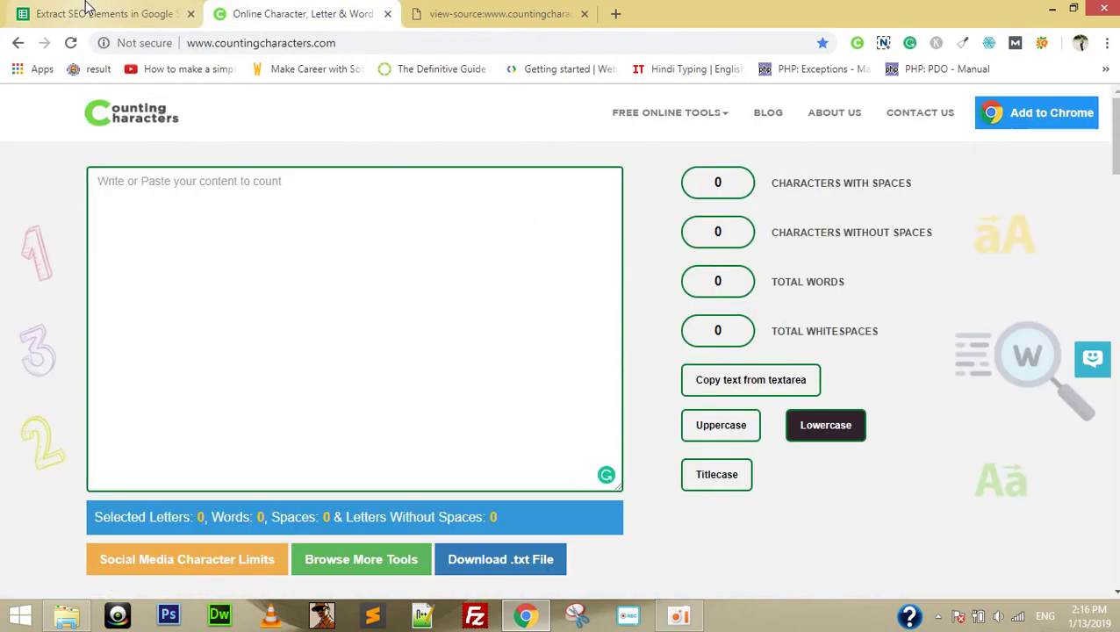
pyautogui.hotkey('ctrl', 'Tab')
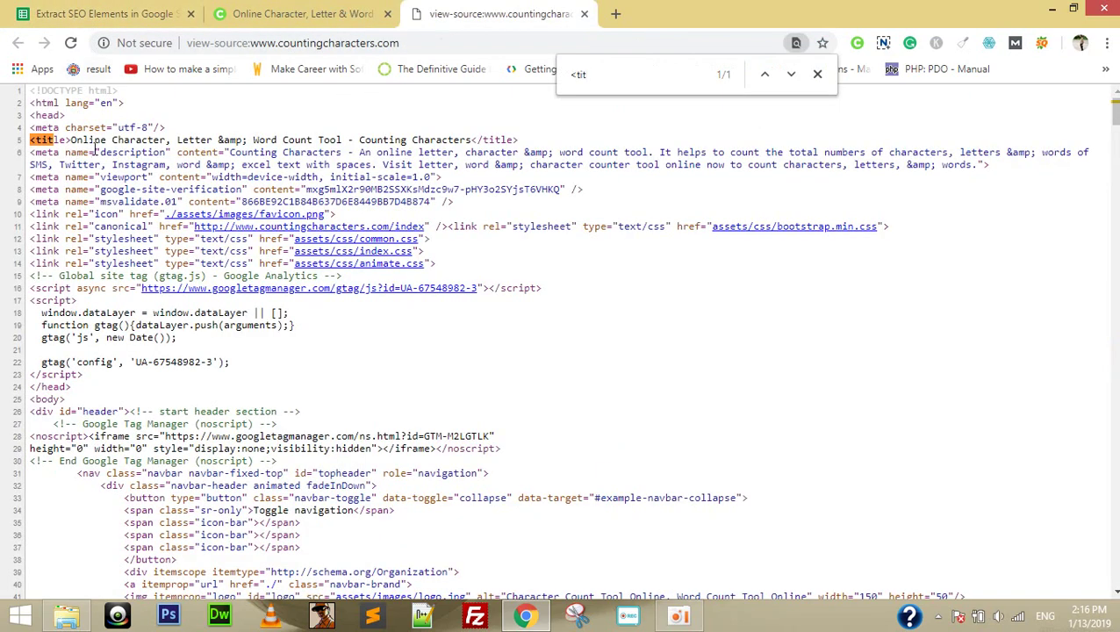
pyautogui.moveTo(65, 128); pyautogui.dragTo(166, 128)
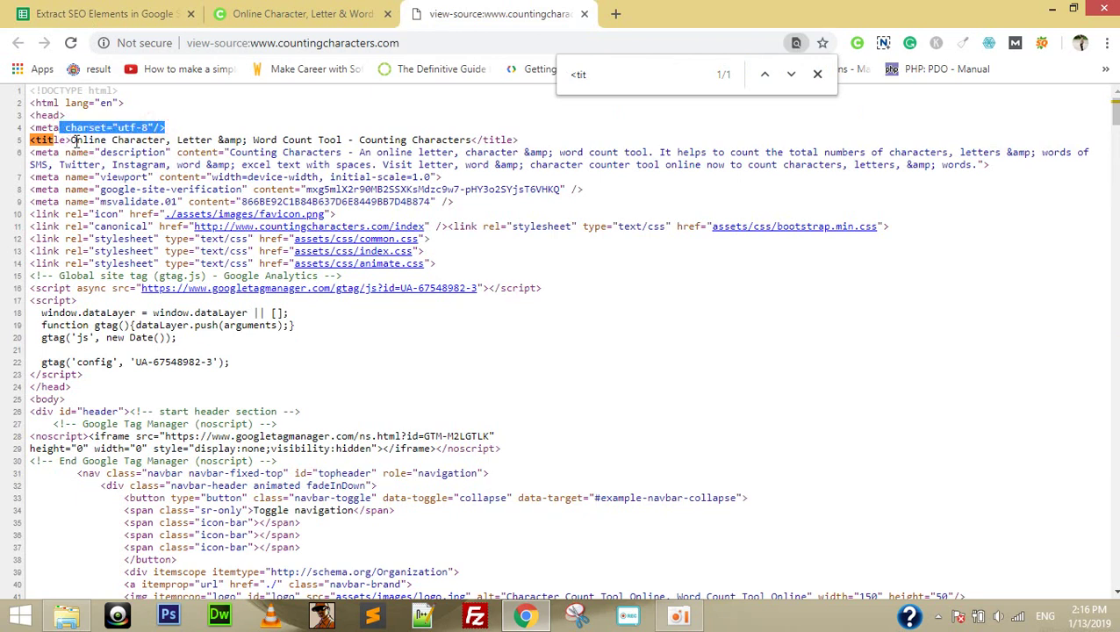
pyautogui.moveTo(70, 141); pyautogui.dragTo(40, 141)
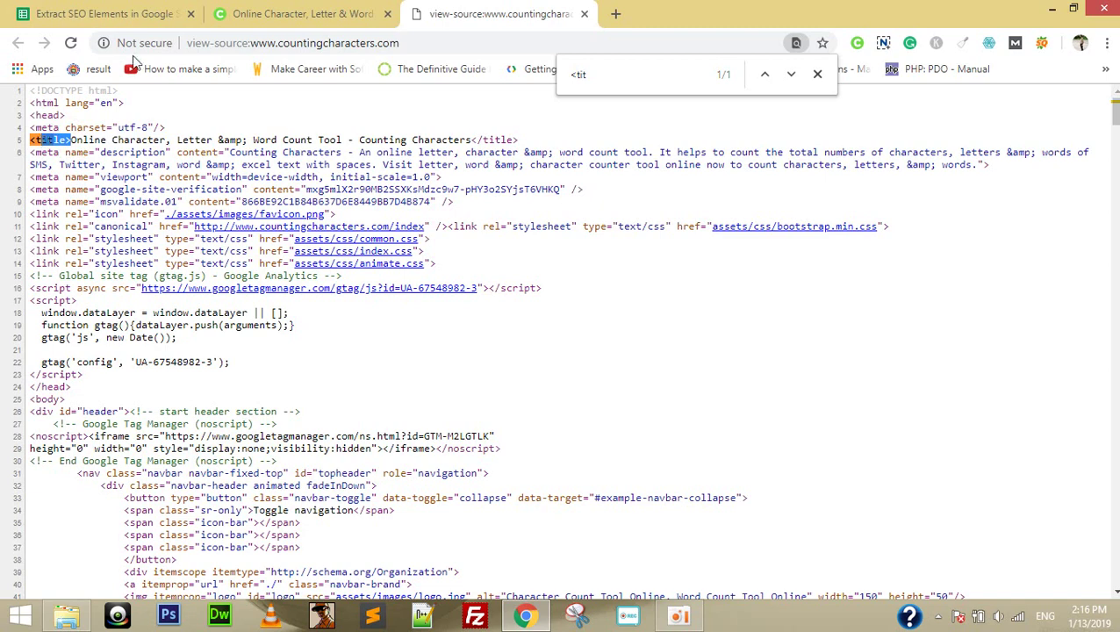
pyautogui.click(130, 7)
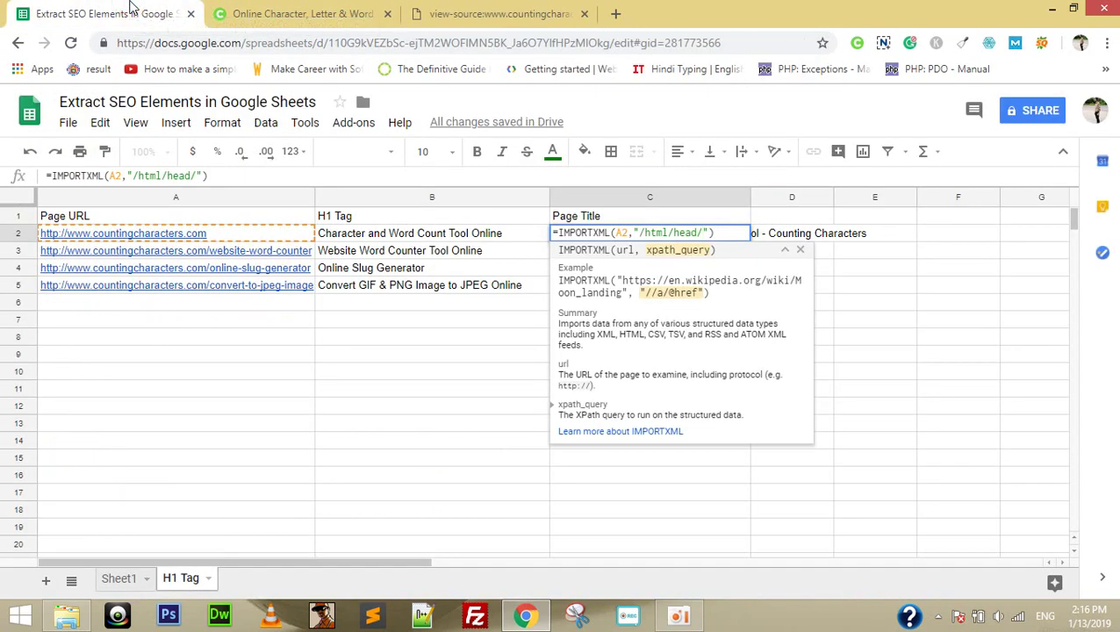
pyautogui.write('title')
pyautogui.press('Return')
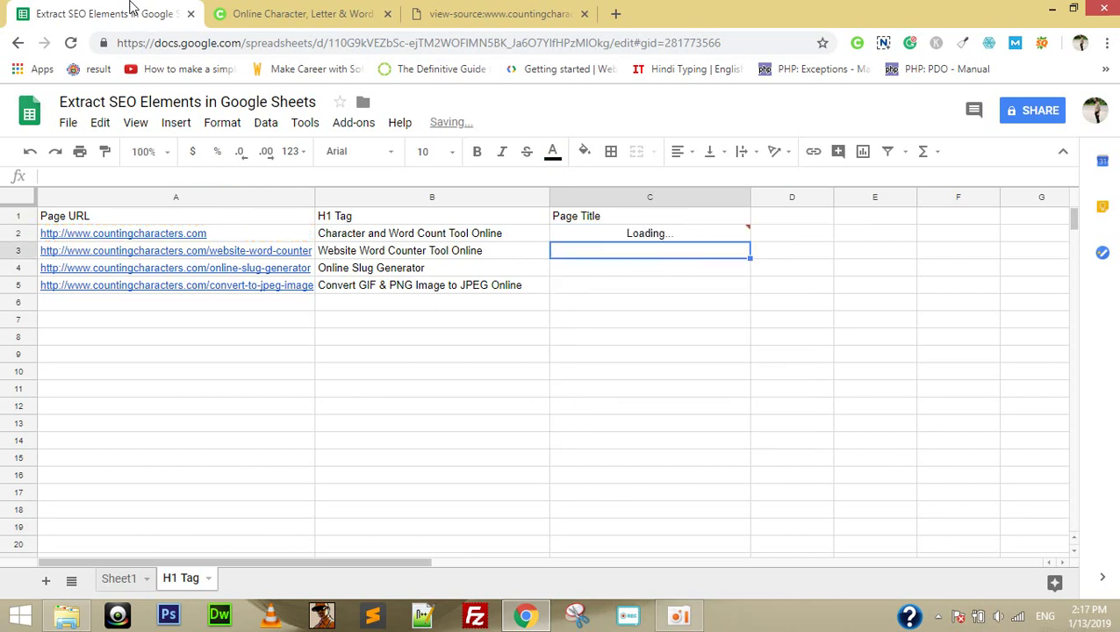
# Reopen C2 to confirm the /html/head/title query still returns the page title
pyautogui.click(694, 242)
pyautogui.doubleClick(671, 238)
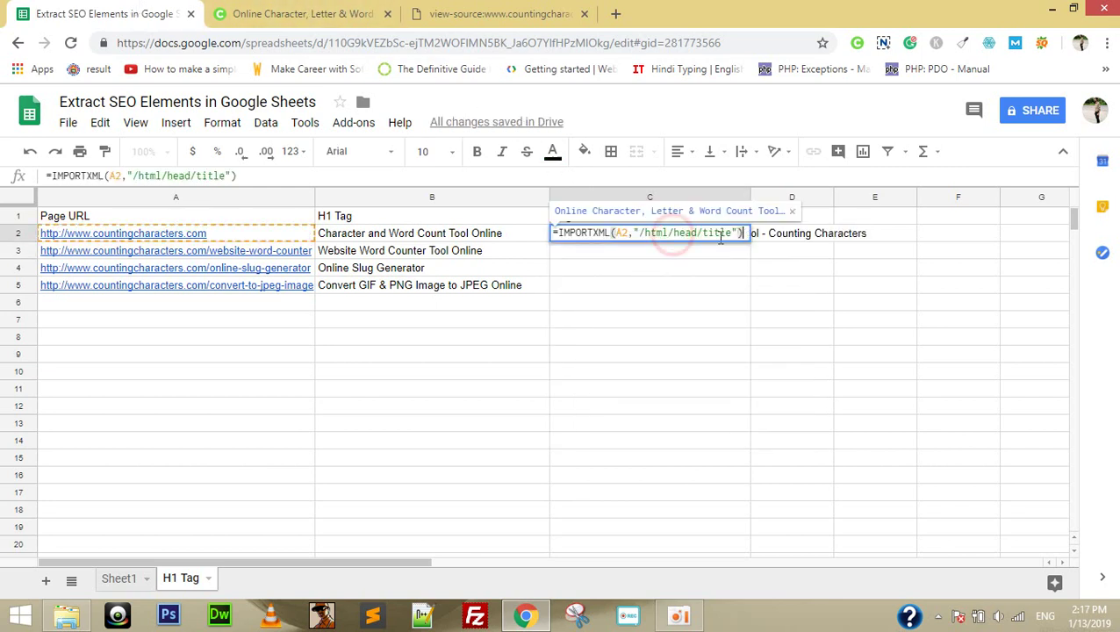
pyautogui.doubleClick(707, 233)
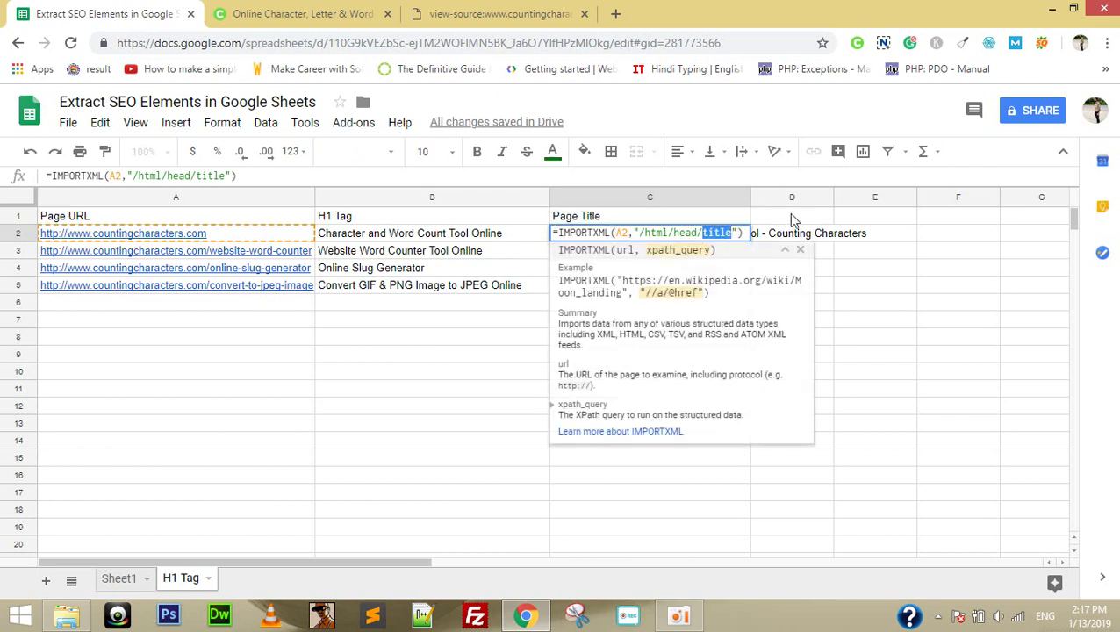
pyautogui.press('Tab')
pyautogui.click(705, 239)
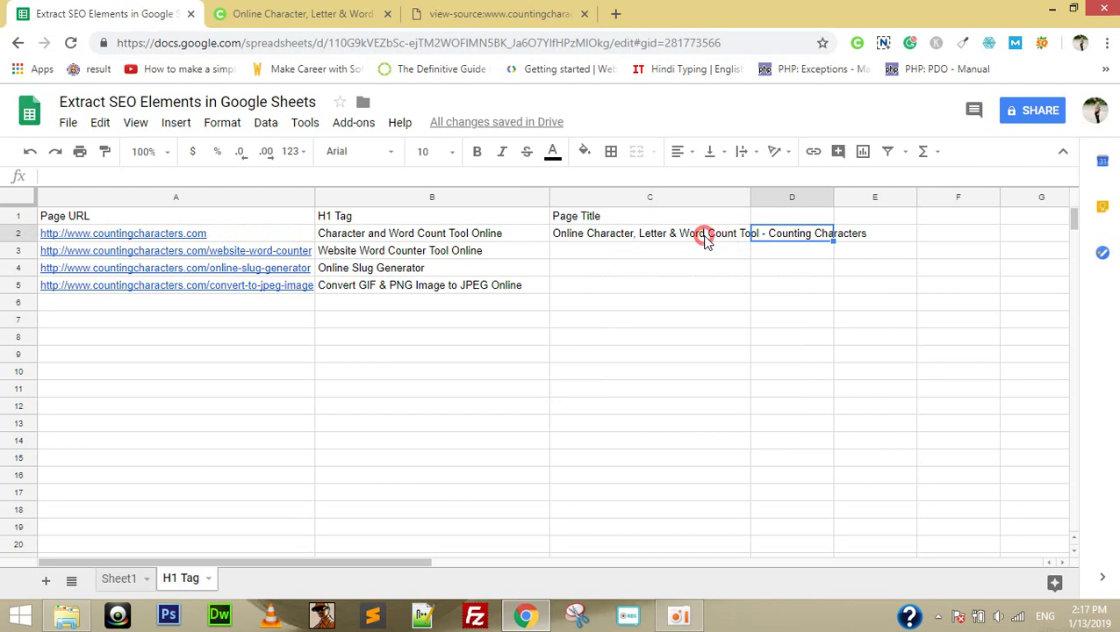
# Fill C2's title formula down to C5 for all four URLs
pyautogui.moveTo(753, 243); pyautogui.dragTo(746, 284)
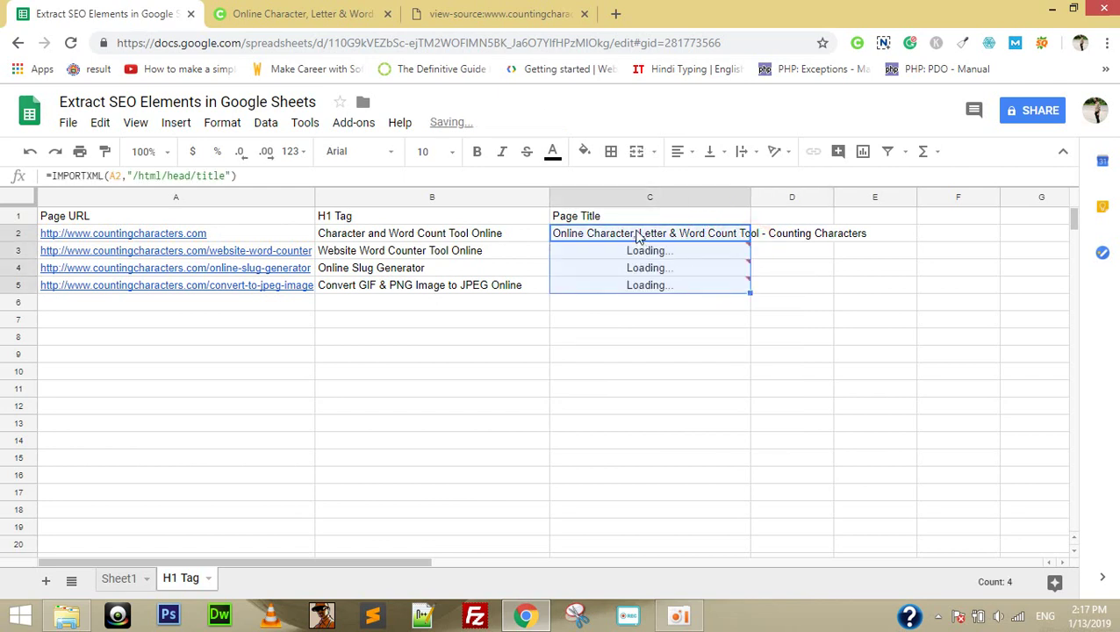
pyautogui.press('Right')
pyautogui.press('Left')
pyautogui.press('Down')
pyautogui.press('Down')
pyautogui.press('Up')
pyautogui.press('Up')
# Copy C2:C5 and paste back as values only, replacing the IMPORTXML formulas
pyautogui.hotkey('ctrl', 'shift', 'Down')
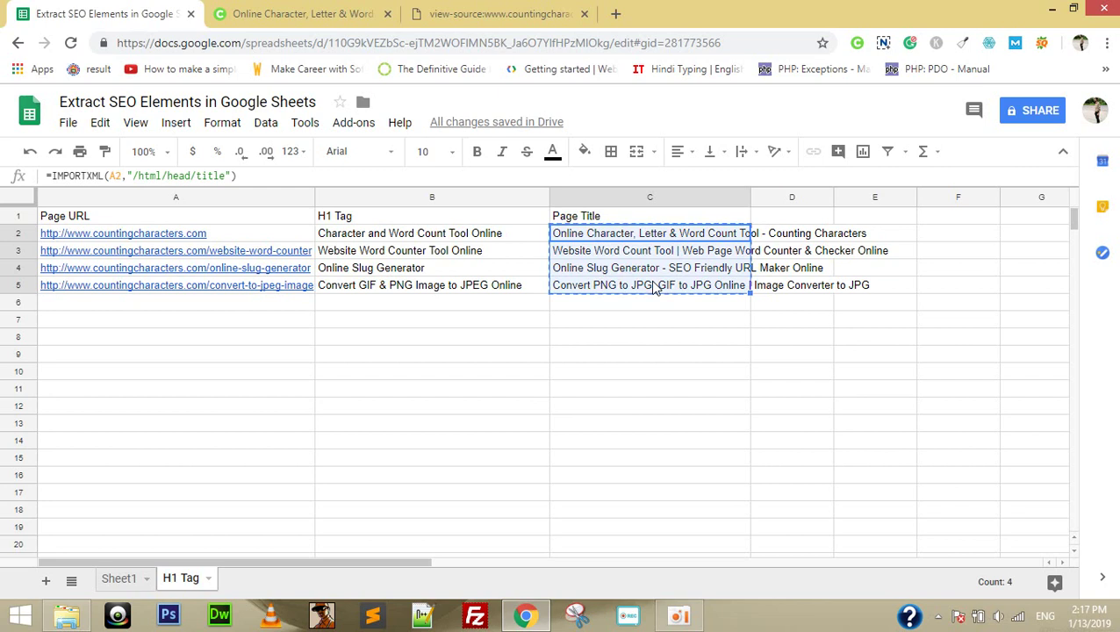
pyautogui.hotkey('ctrl', 'v')
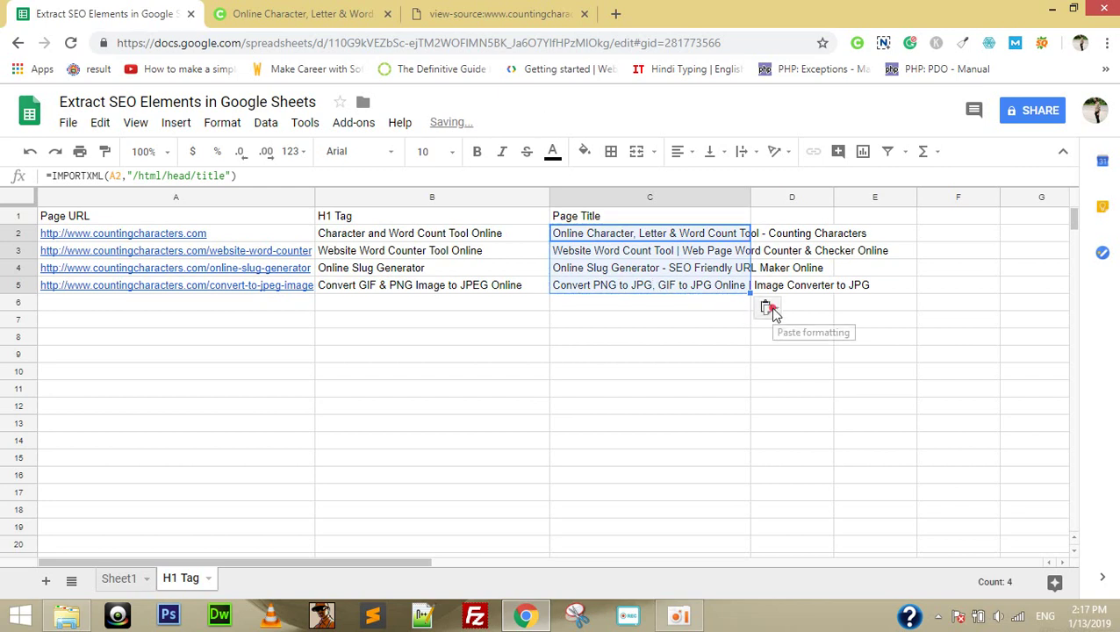
pyautogui.click(766, 307)
pyautogui.click(794, 339)
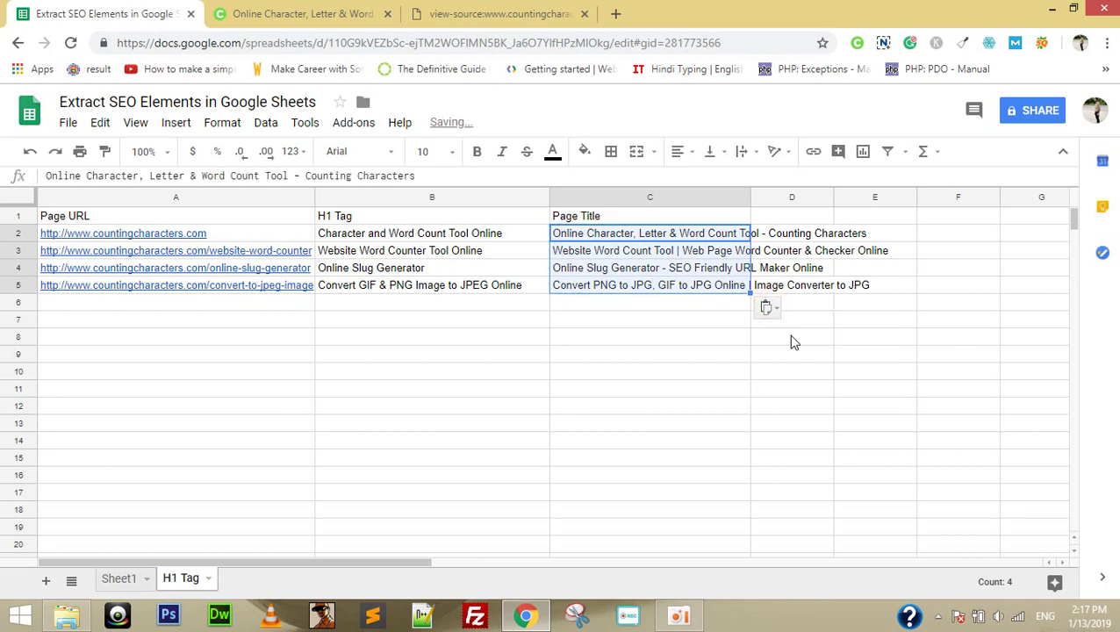
pyautogui.click(620, 238)
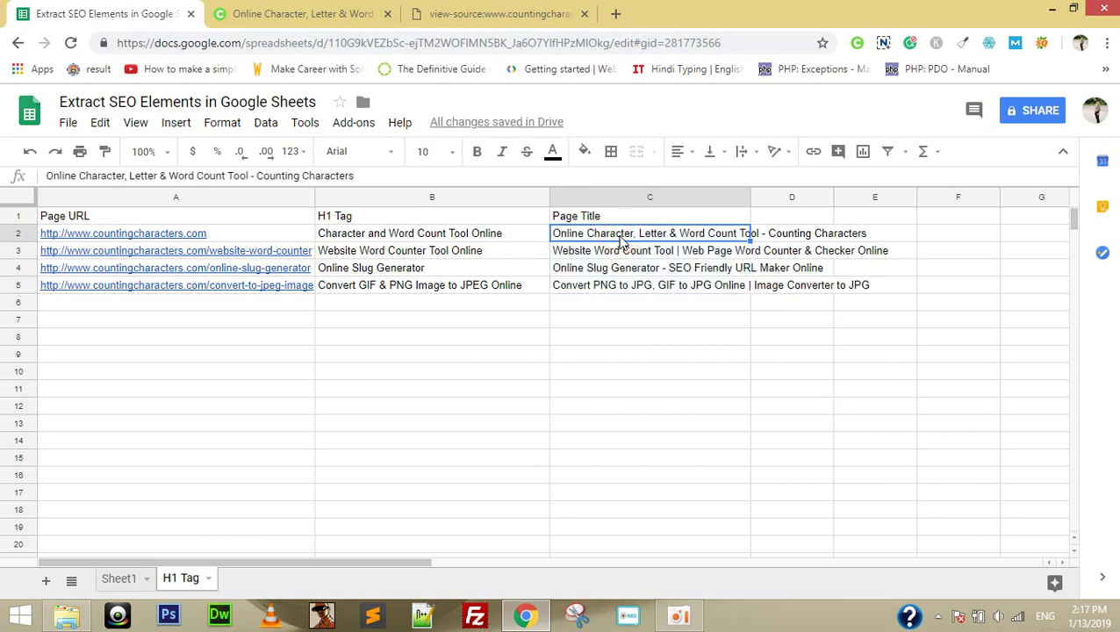
pyautogui.press('Down')
pyautogui.press('Up')
pyautogui.press('Up')
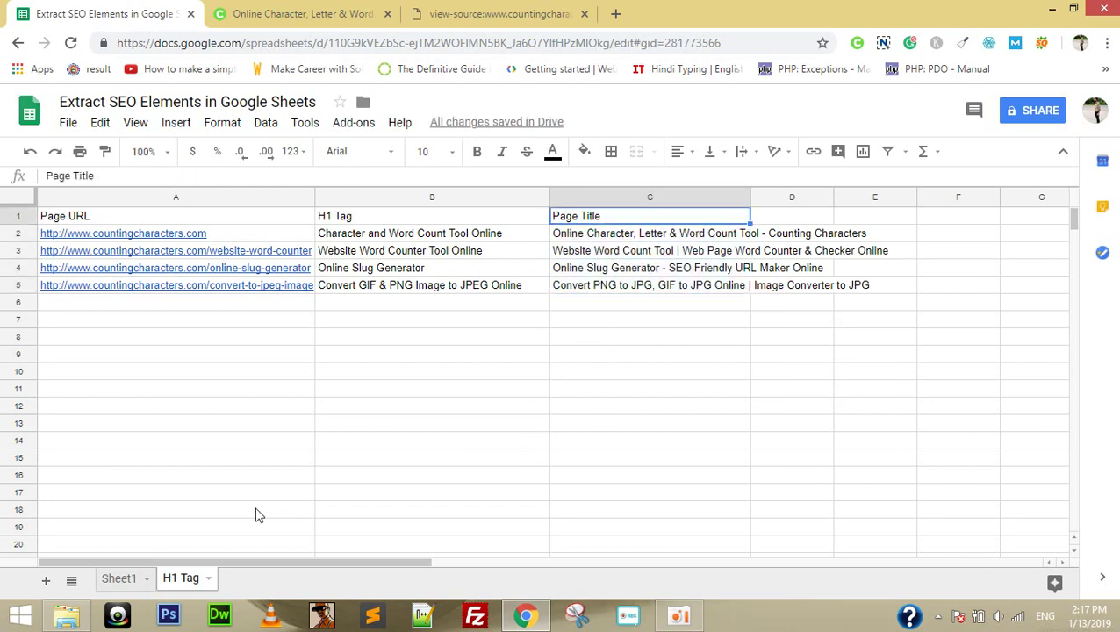
pyautogui.click(123, 583)
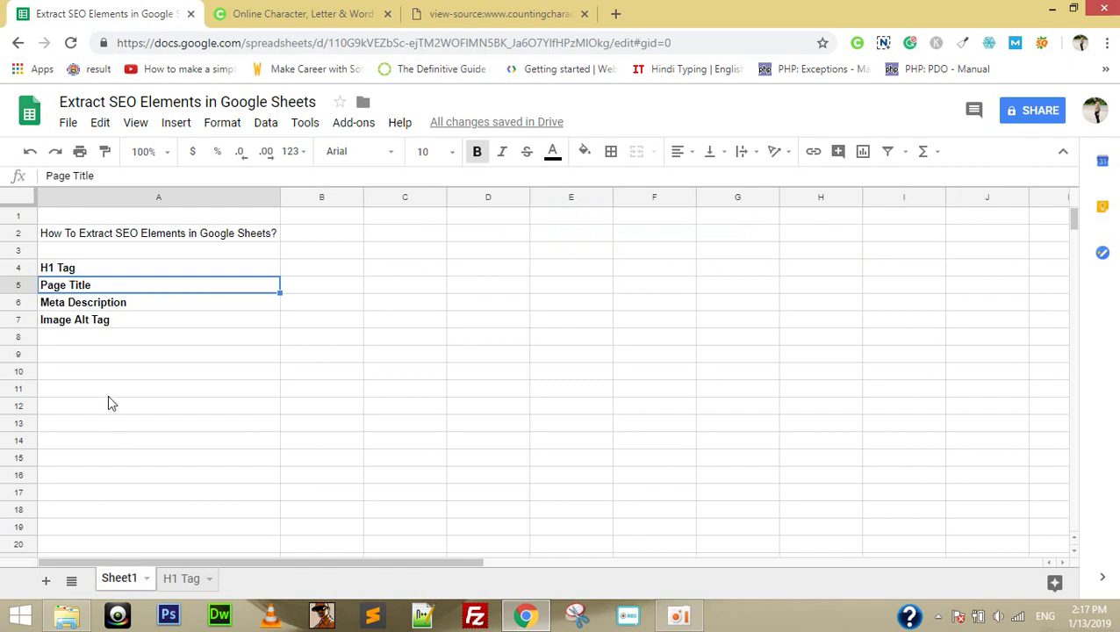
pyautogui.click(99, 309)
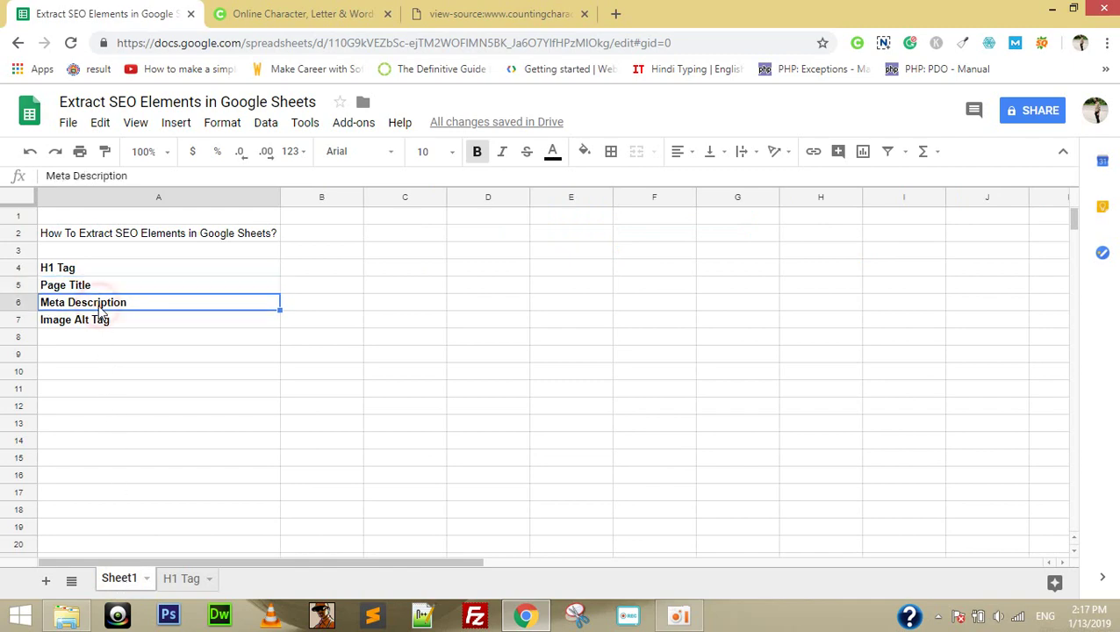
pyautogui.click(187, 580)
pyautogui.hotkey('ctrl', '3')
pyautogui.hotkey('ctrl', 'f')
pyautogui.write('desc')
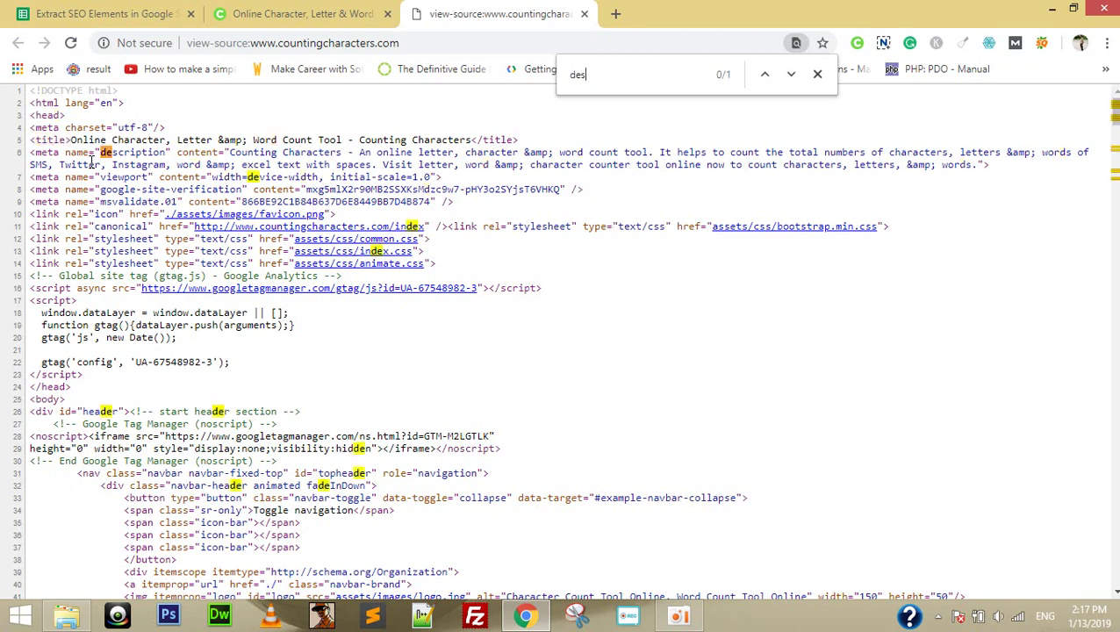
pyautogui.press('Escape')
pyautogui.click(102, 152)
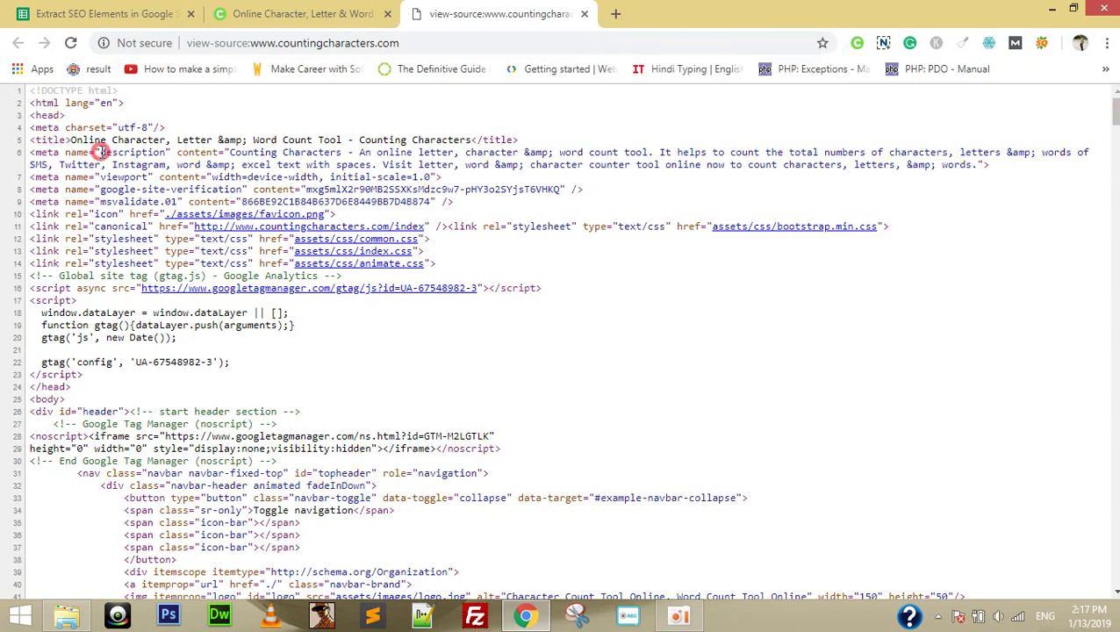
pyautogui.click(114, 10)
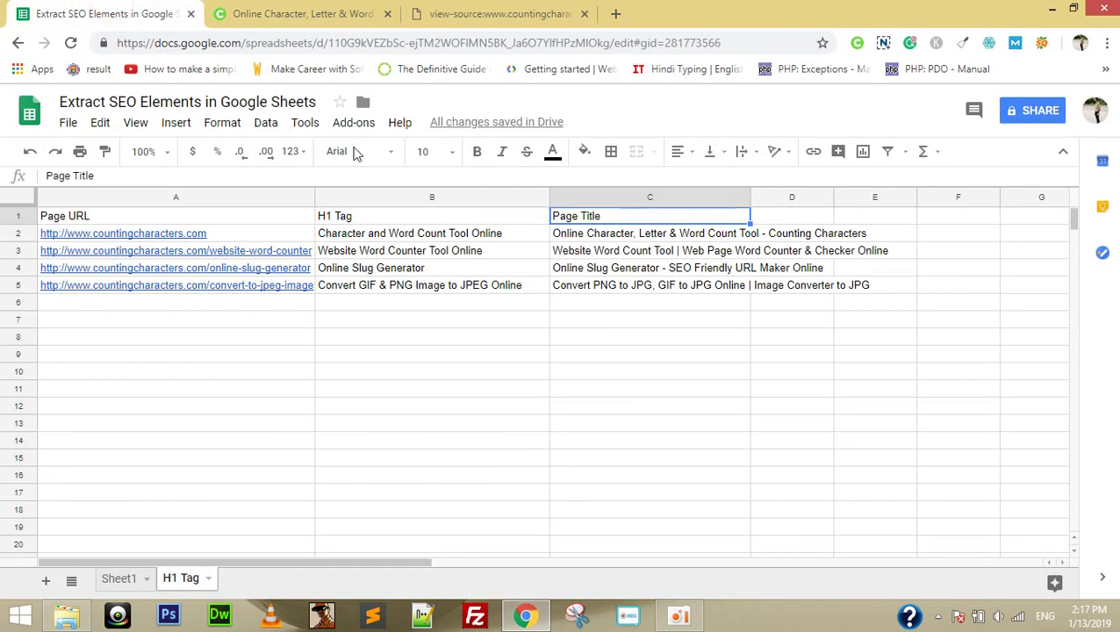
pyautogui.click(792, 217)
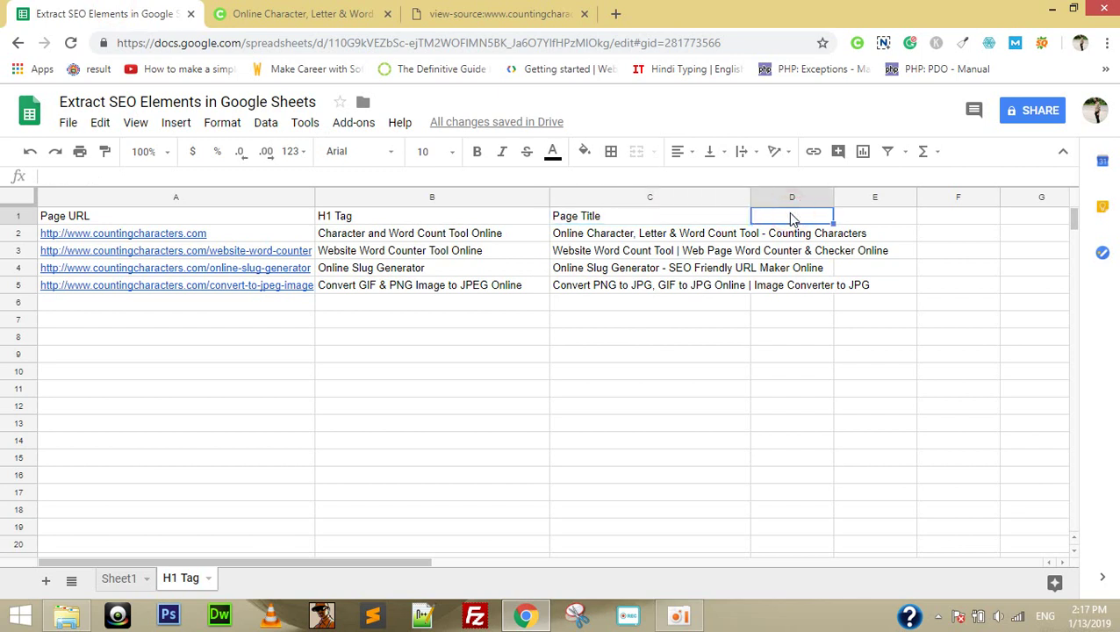
# Head D1 'Meta Description' and enter =IMPORTXML(A2,"//description") in D2
pyautogui.write('Meta Descripti')
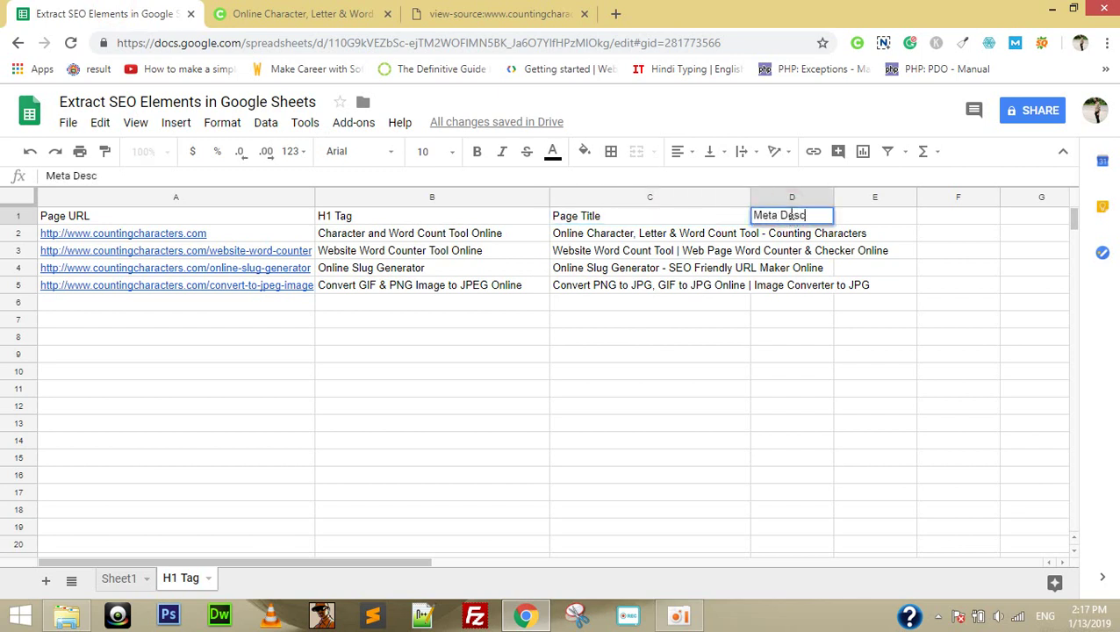
pyautogui.write('on')
pyautogui.press('Return')
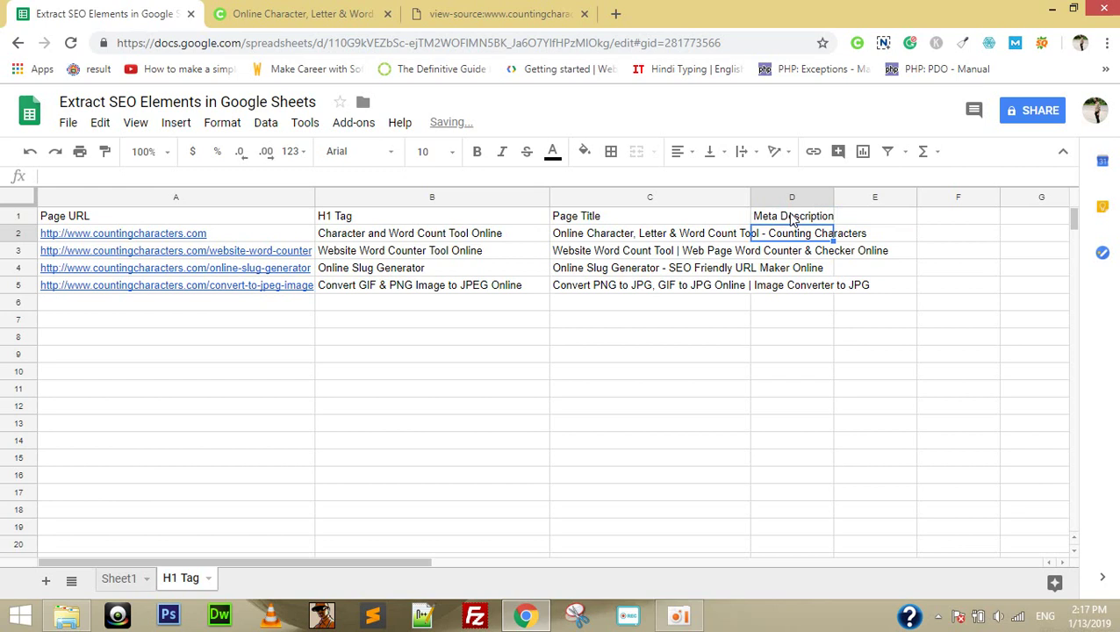
pyautogui.write('=IMPORTXML(')
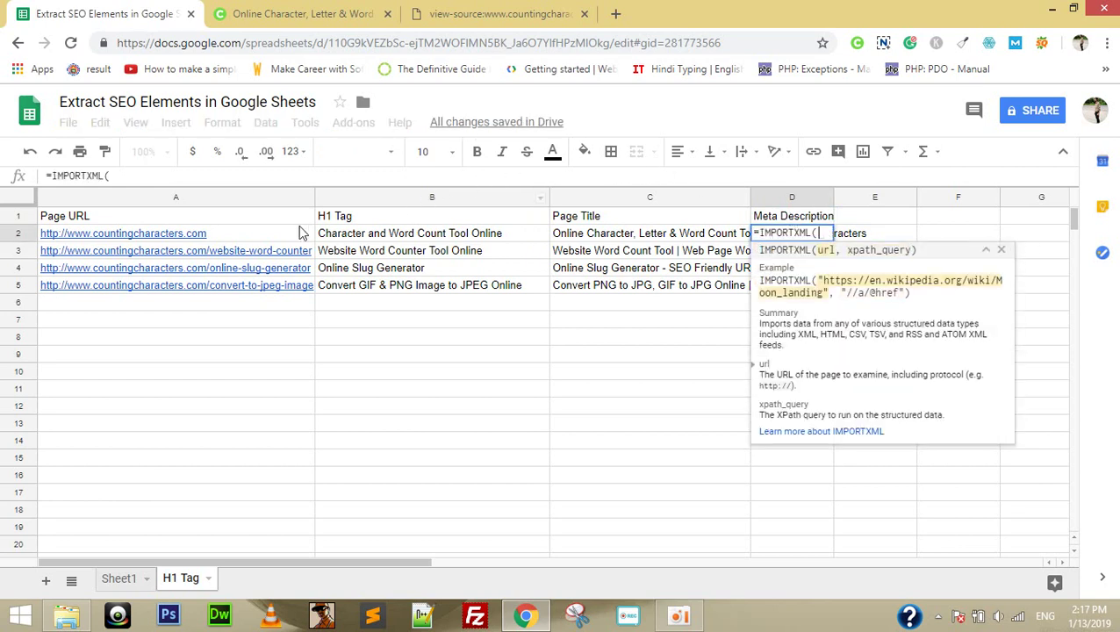
pyautogui.click(281, 236)
pyautogui.write(',')
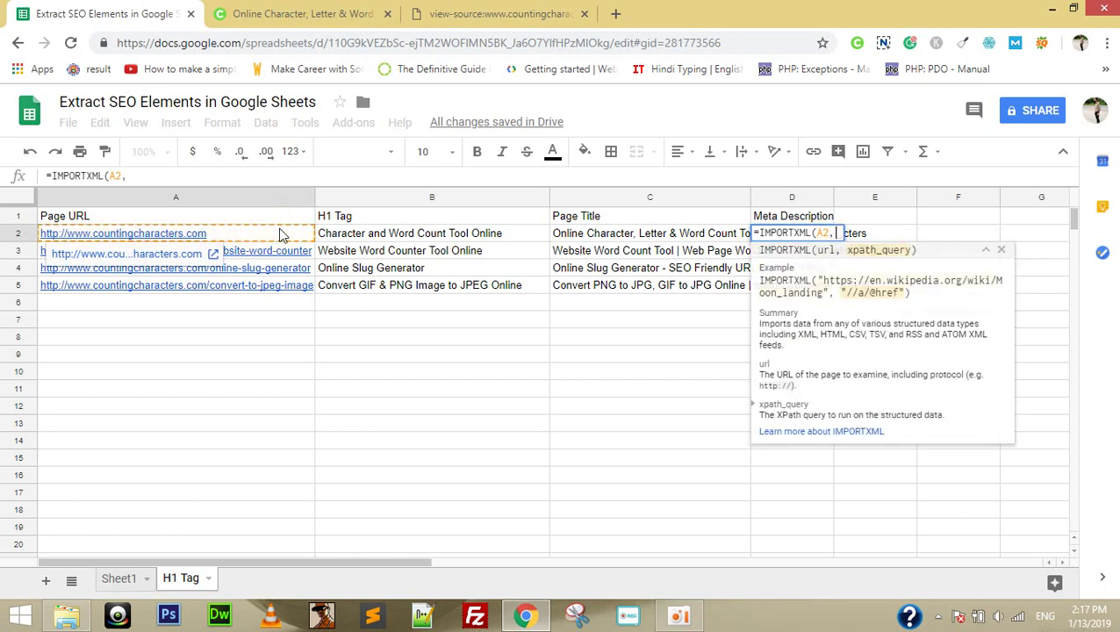
pyautogui.write('""')
pyautogui.press('Left')
pyautogui.write('//')
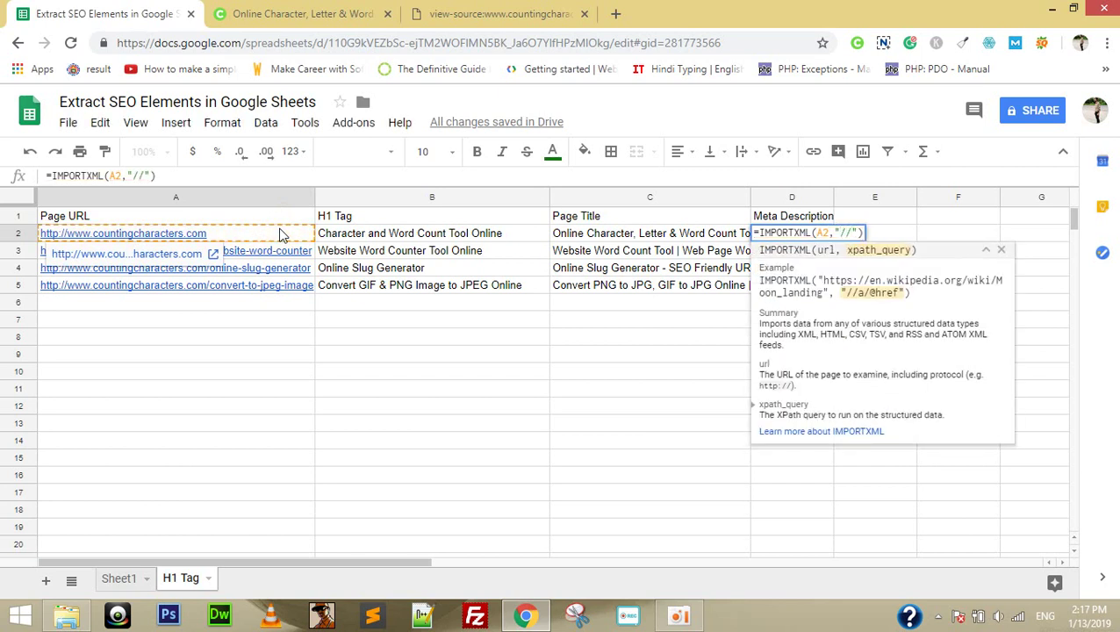
pyautogui.write('description')
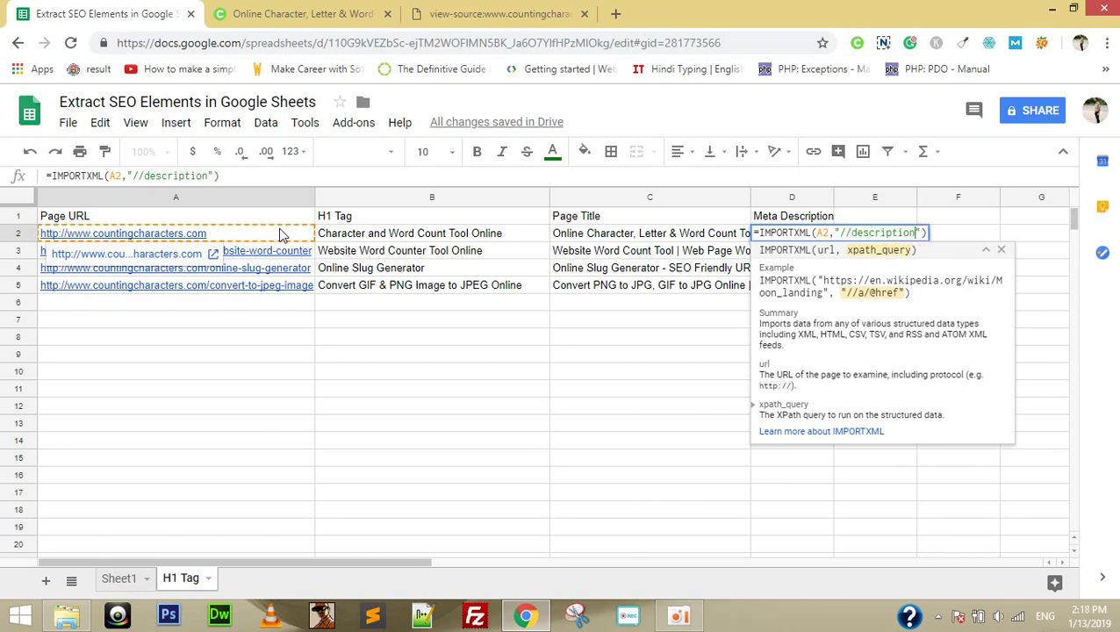
pyautogui.press('Return')
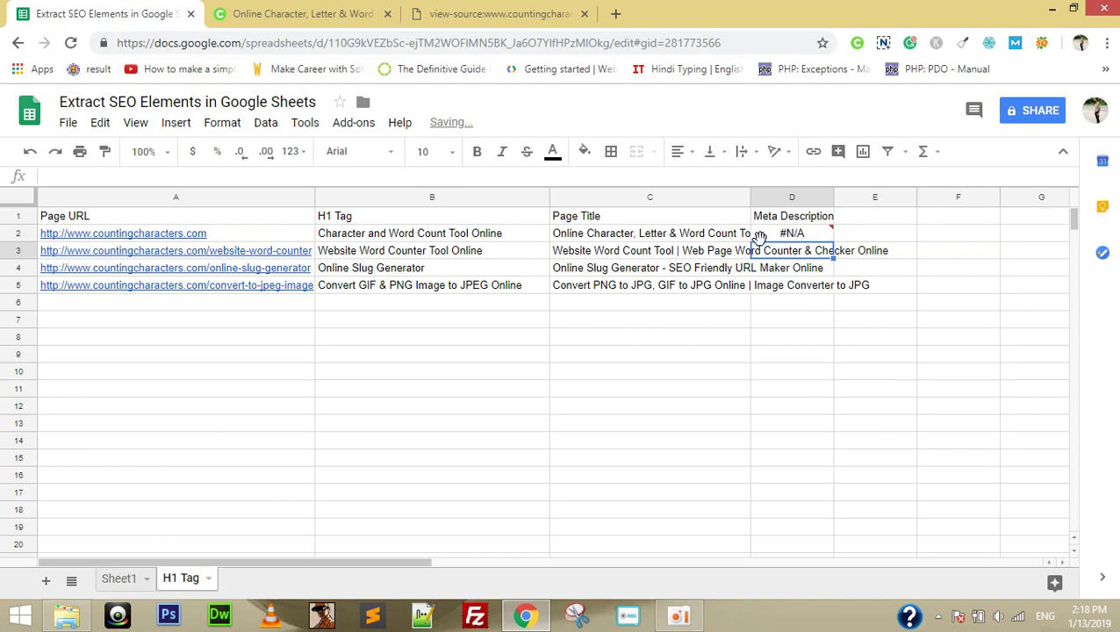
# Replace 'description' with 'meta' in D2's query after reviewing the meta tags in the source
pyautogui.moveTo(763, 239)
pyautogui.hotkey('ctrl', 'Tab')
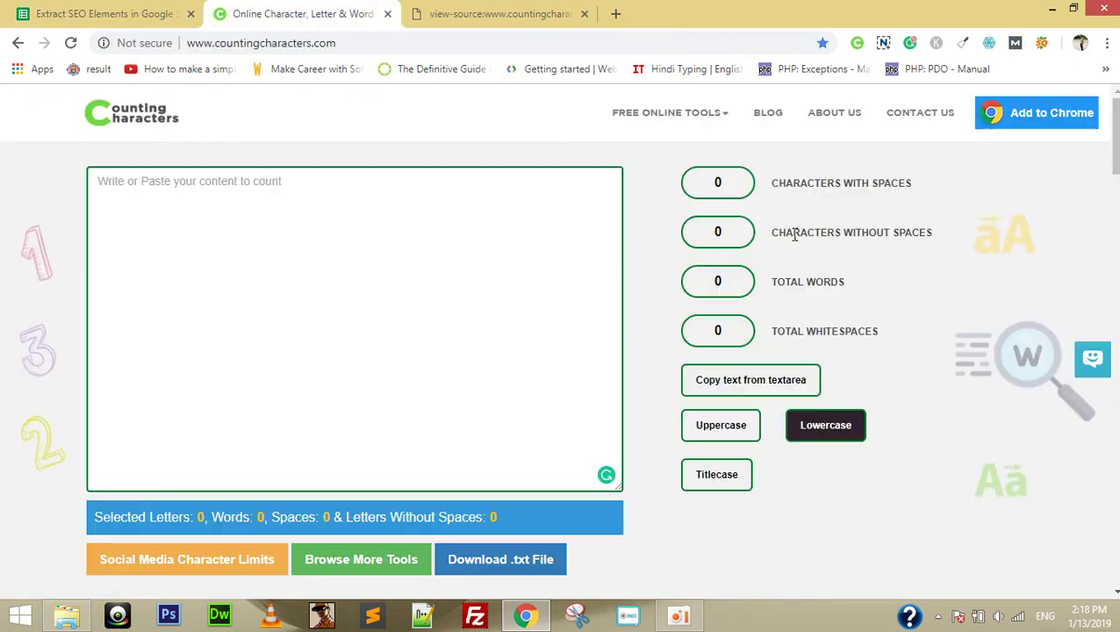
pyautogui.hotkey('ctrl', 'Tab')
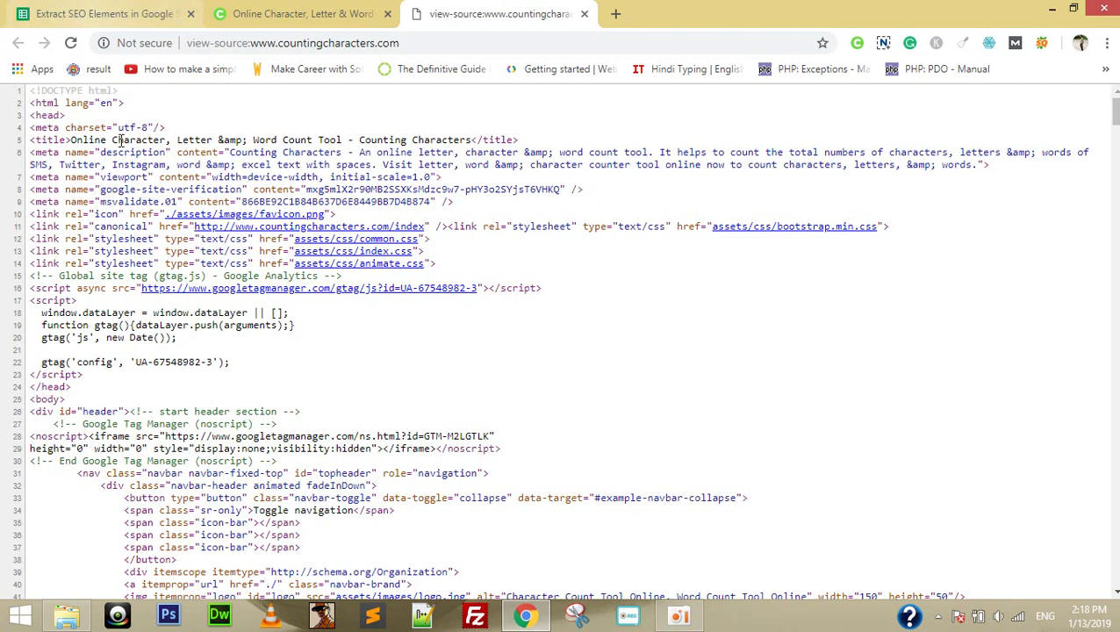
pyautogui.click(121, 11)
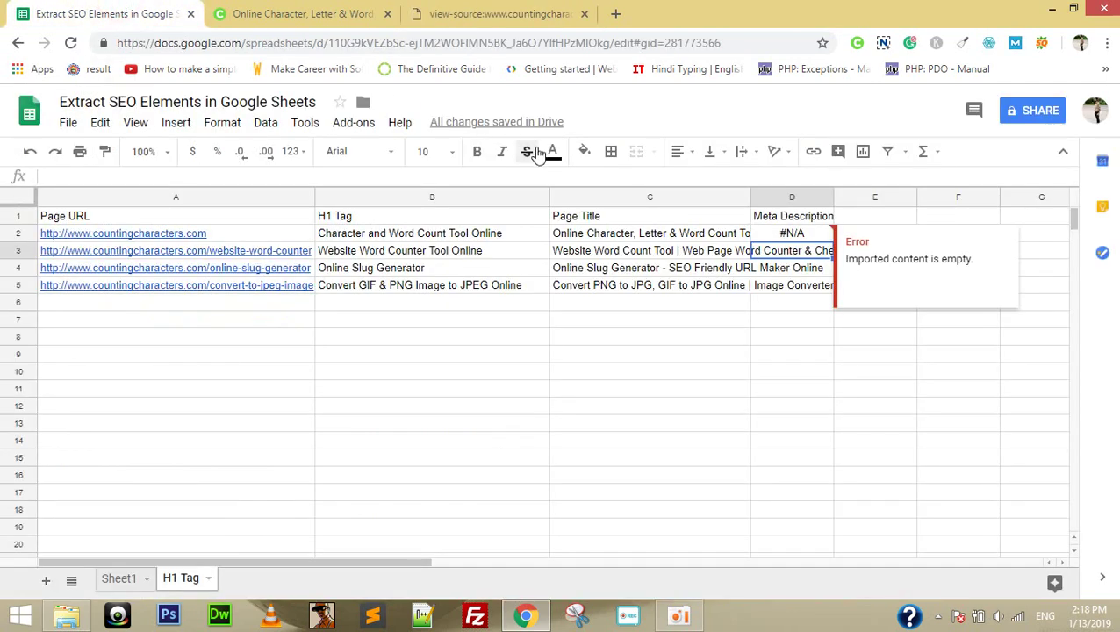
pyautogui.doubleClick(790, 234)
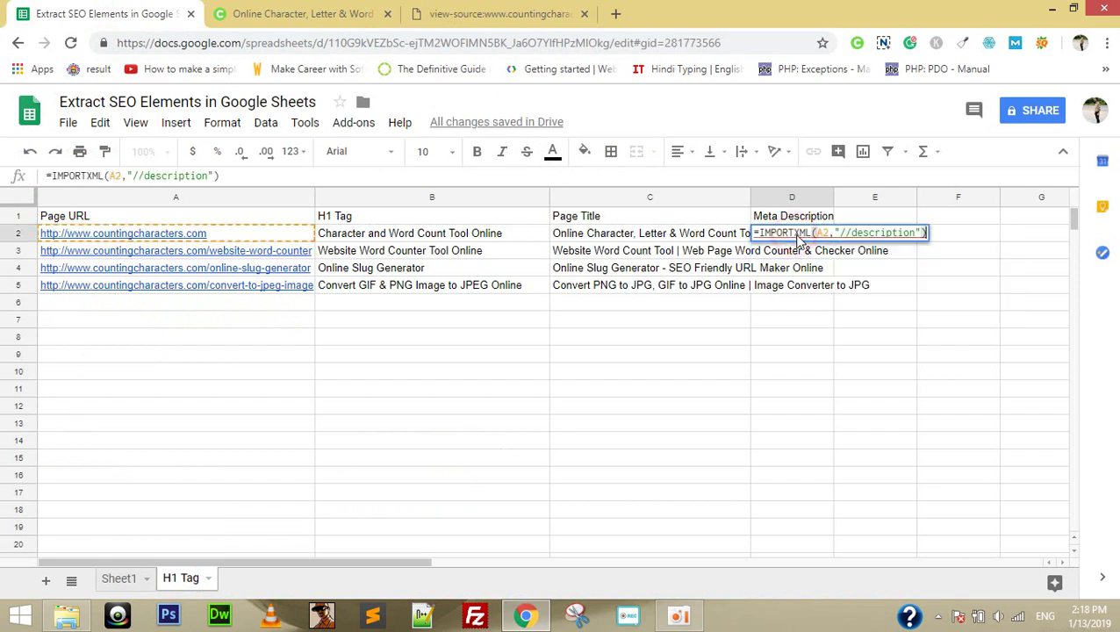
pyautogui.click(849, 234)
pyautogui.doubleClick(850, 234)
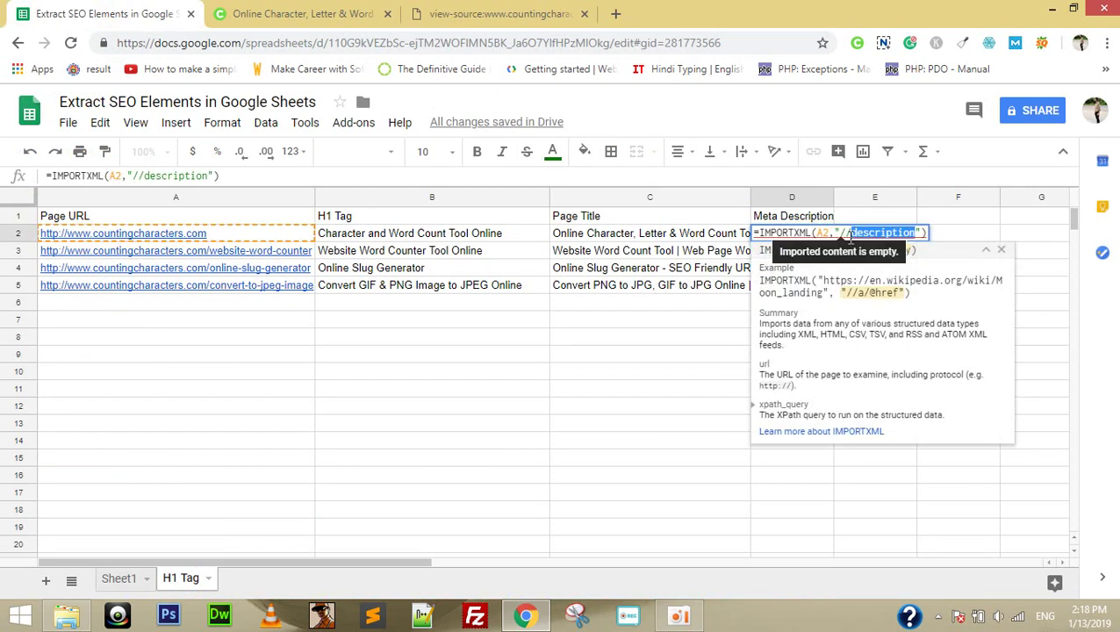
pyautogui.write('meta')
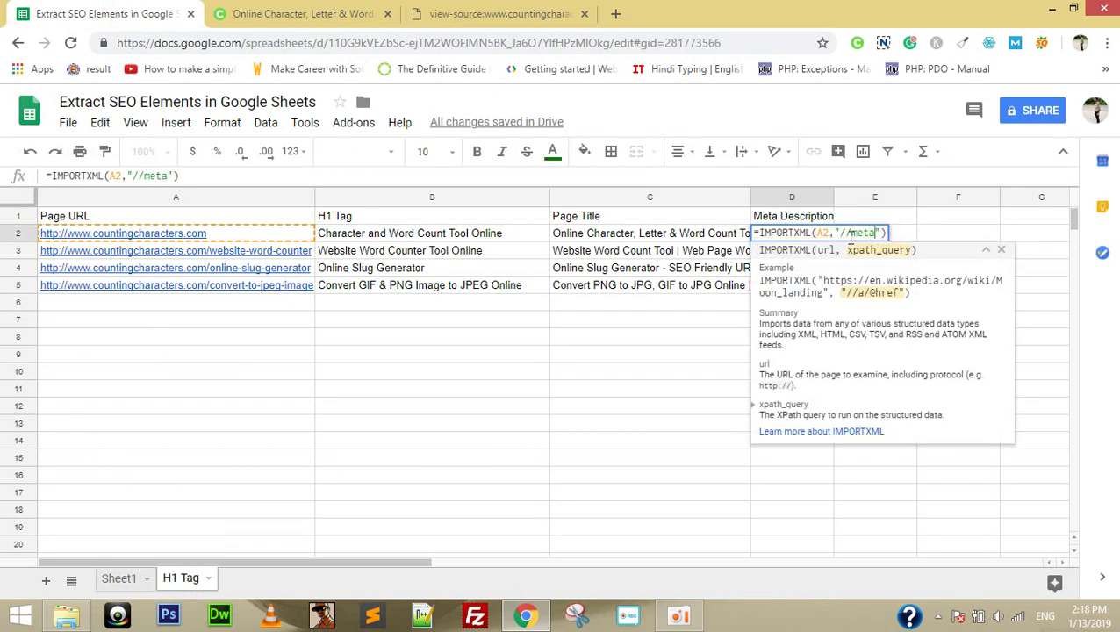
pyautogui.hotkey('ctrl', 'Tab')
pyautogui.hotkey('ctrl', 'Tab')
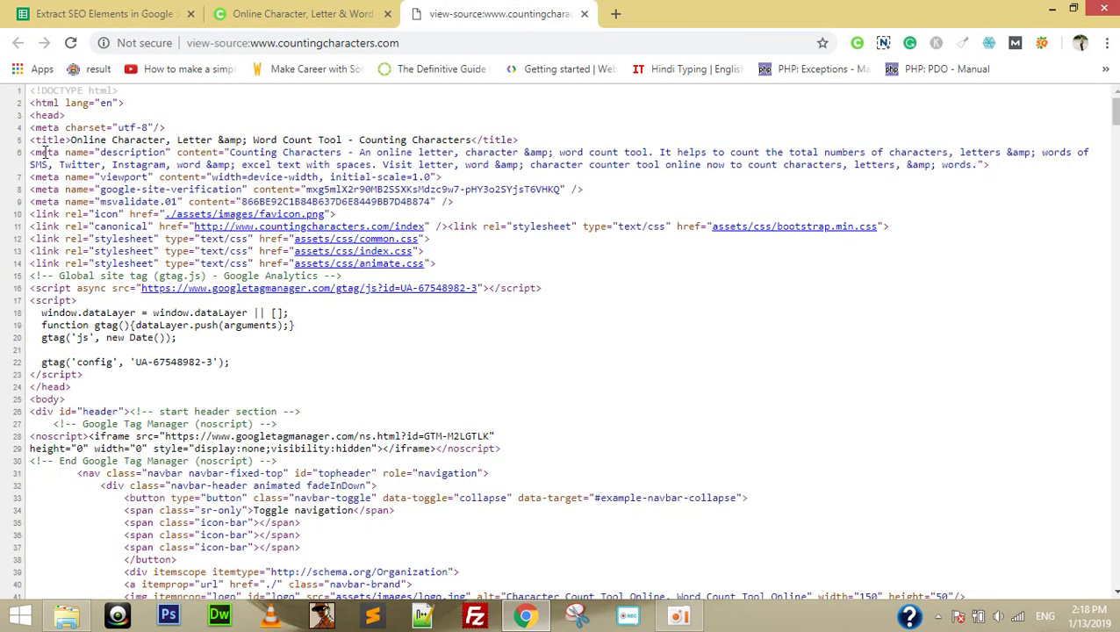
pyautogui.moveTo(39, 151); pyautogui.dragTo(77, 218)
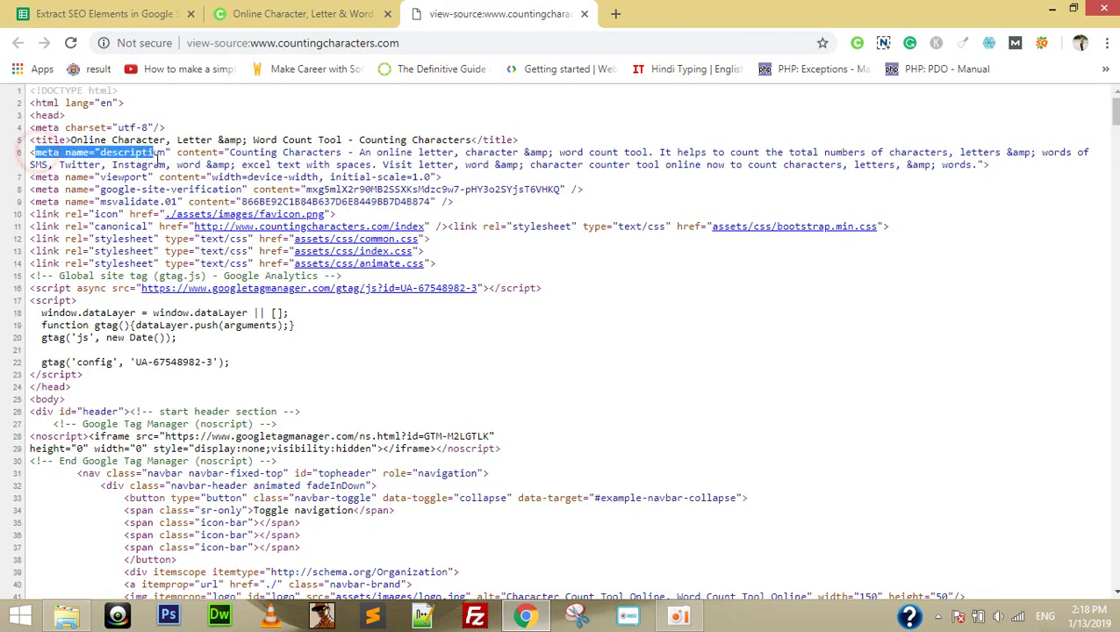
pyautogui.click(116, 197)
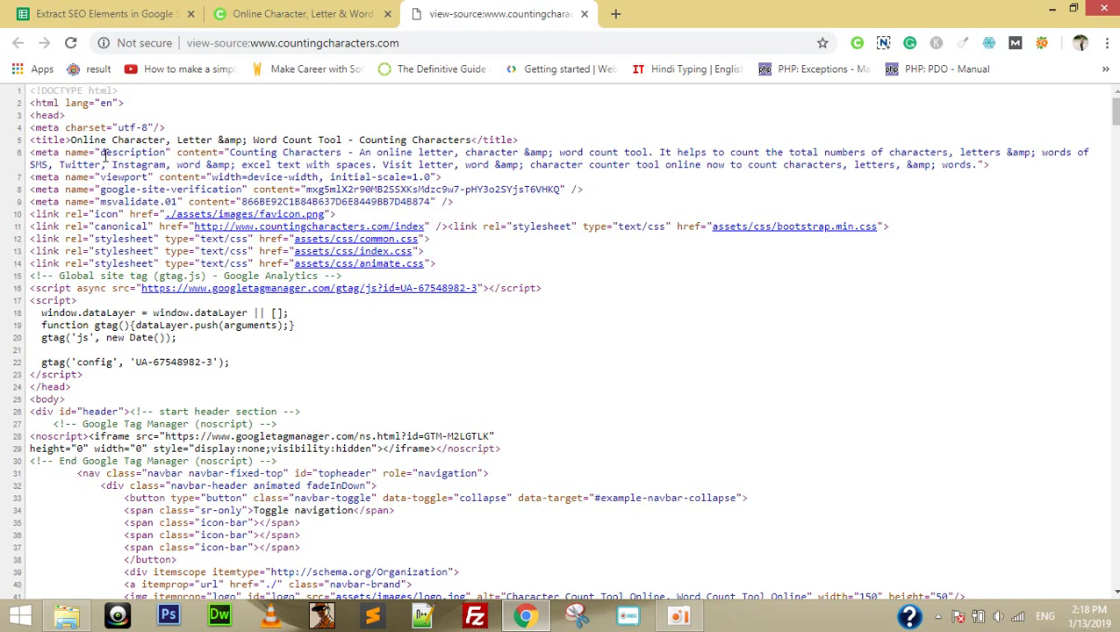
pyautogui.click(92, 12)
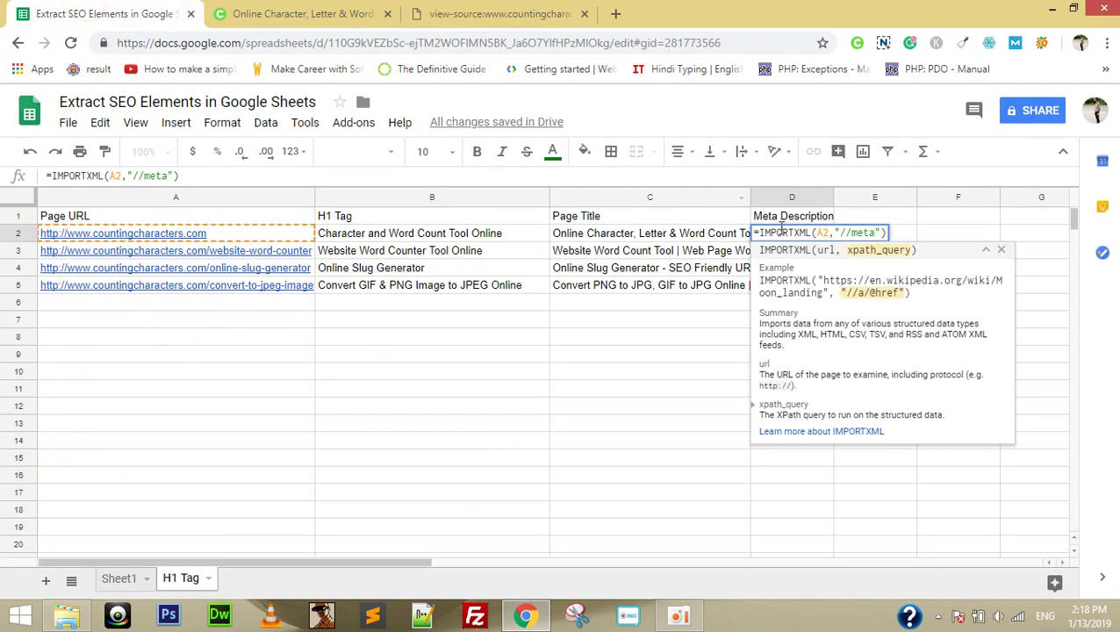
pyautogui.write('[')
pyautogui.write('n')
pyautogui.press('BackSpace')
pyautogui.hotkey('ctrl', 'Tab')
pyautogui.hotkey('ctrl', 'Tab')
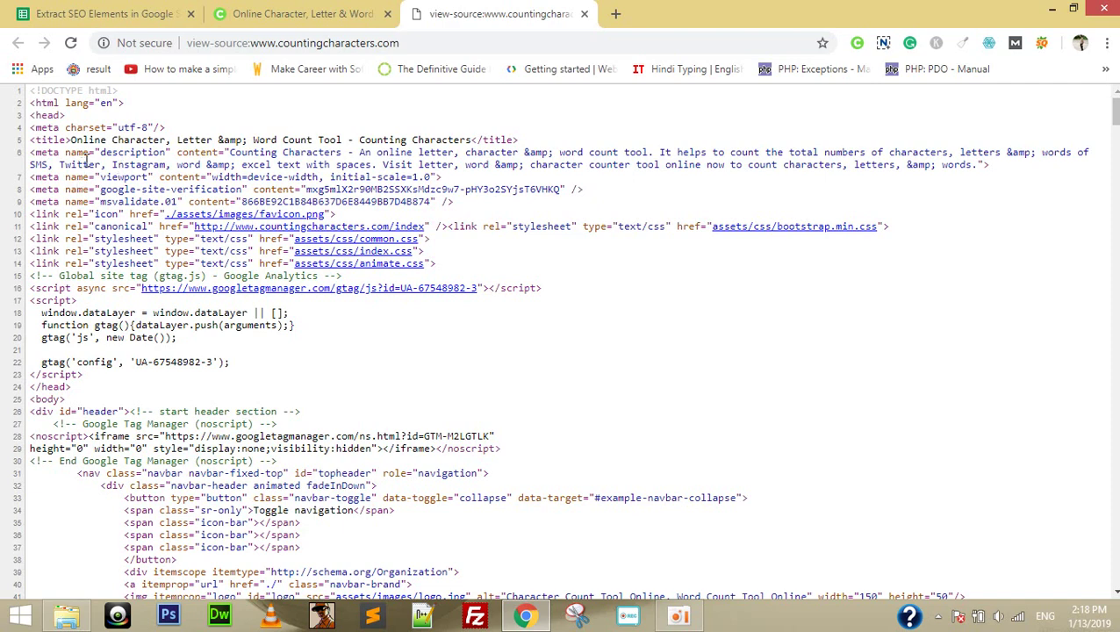
pyautogui.doubleClick(132, 154)
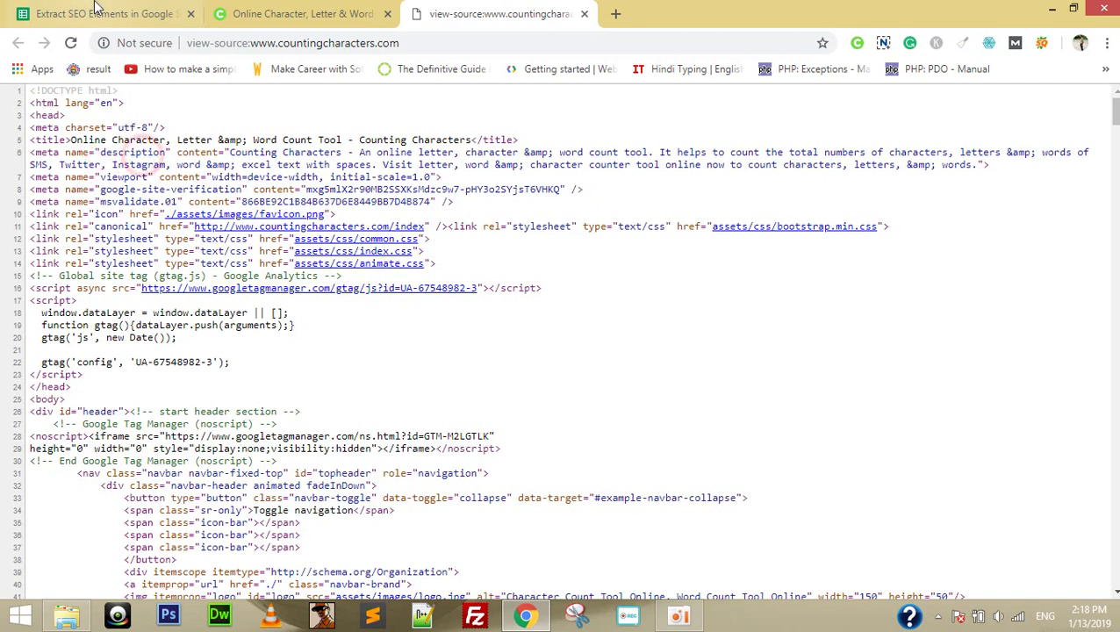
pyautogui.click(95, 8)
pyautogui.write('name=description')
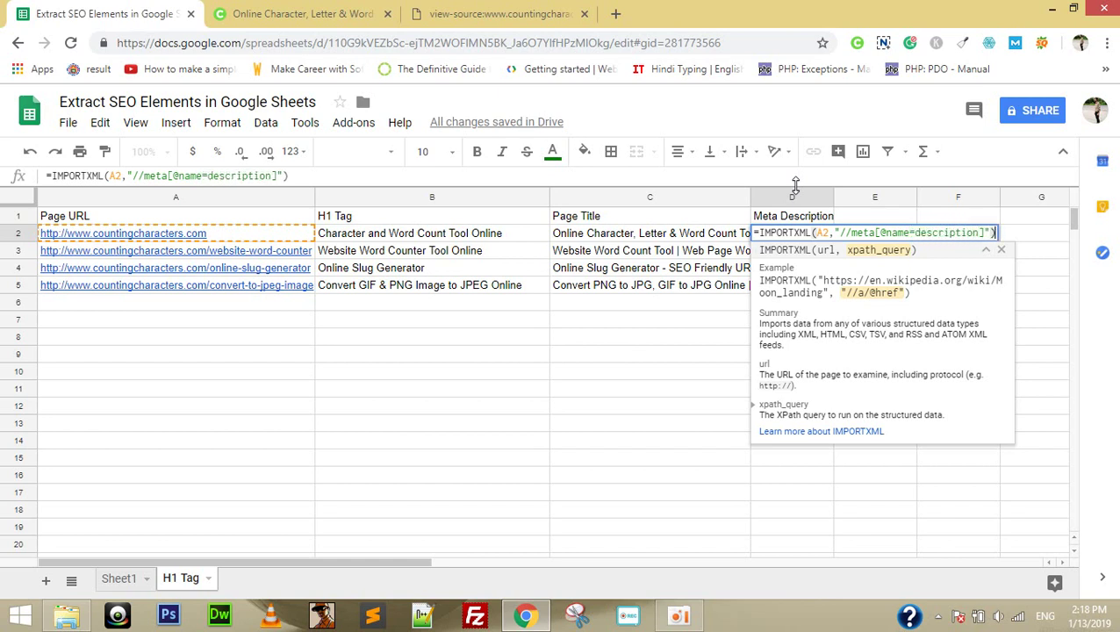
pyautogui.press('Return')
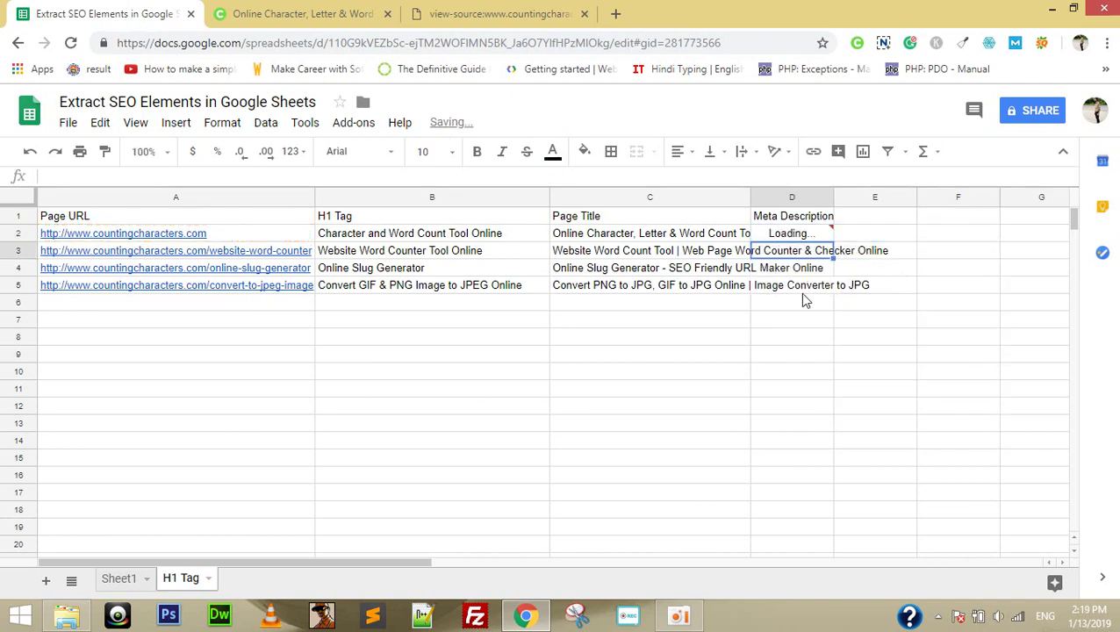
pyautogui.moveTo(799, 237)
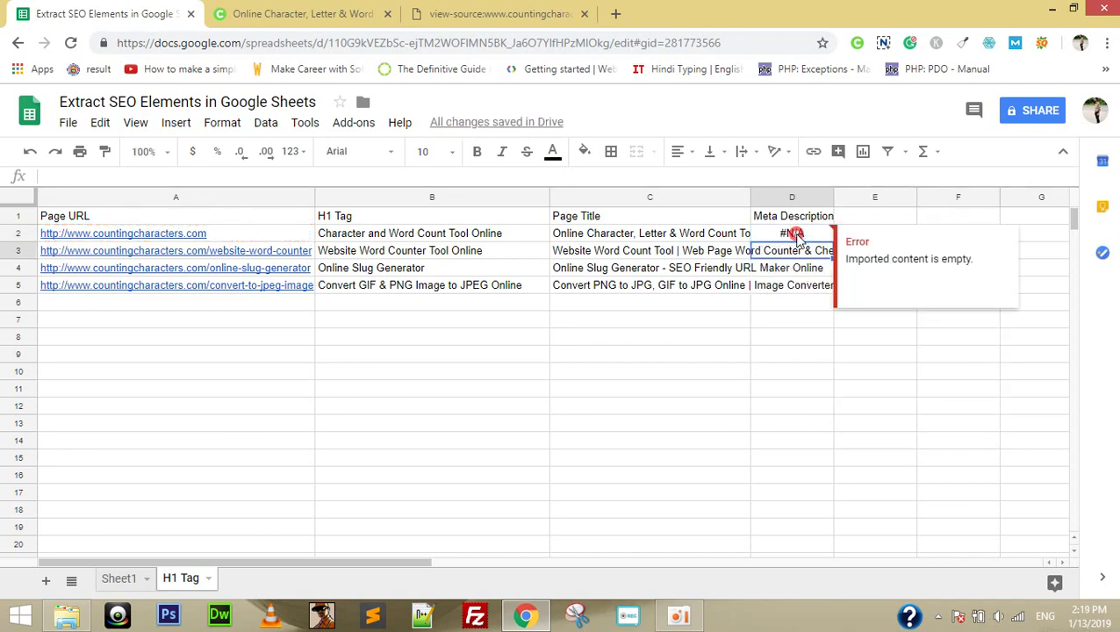
pyautogui.click(799, 237)
pyautogui.hotkey('ctrl', 'Tab')
pyautogui.hotkey('ctrl', 'Tab')
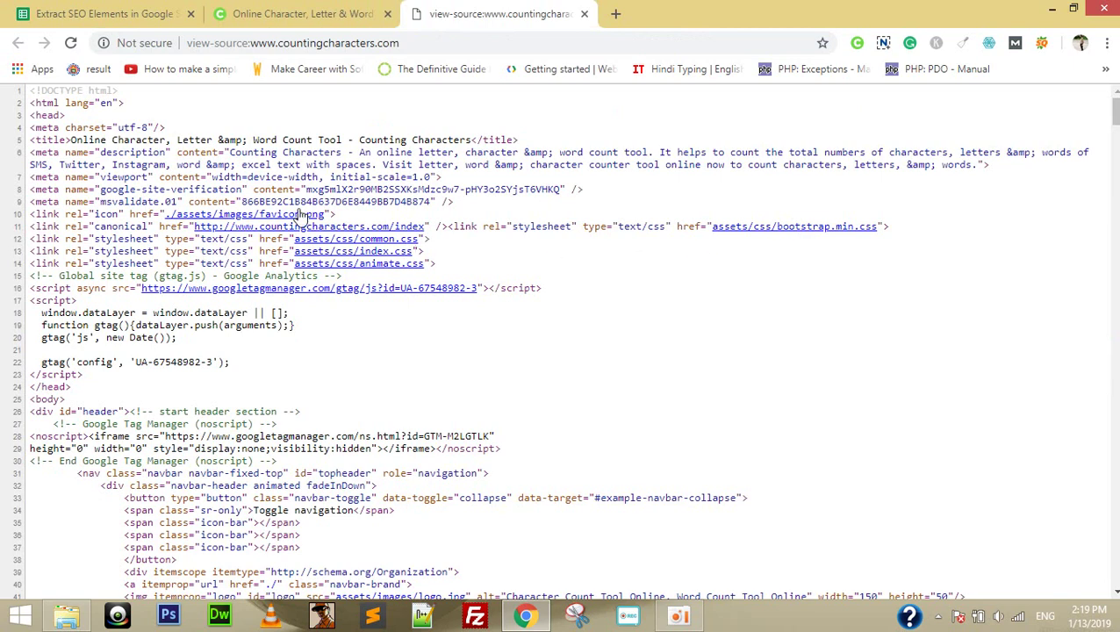
pyautogui.moveTo(167, 153); pyautogui.dragTo(104, 154)
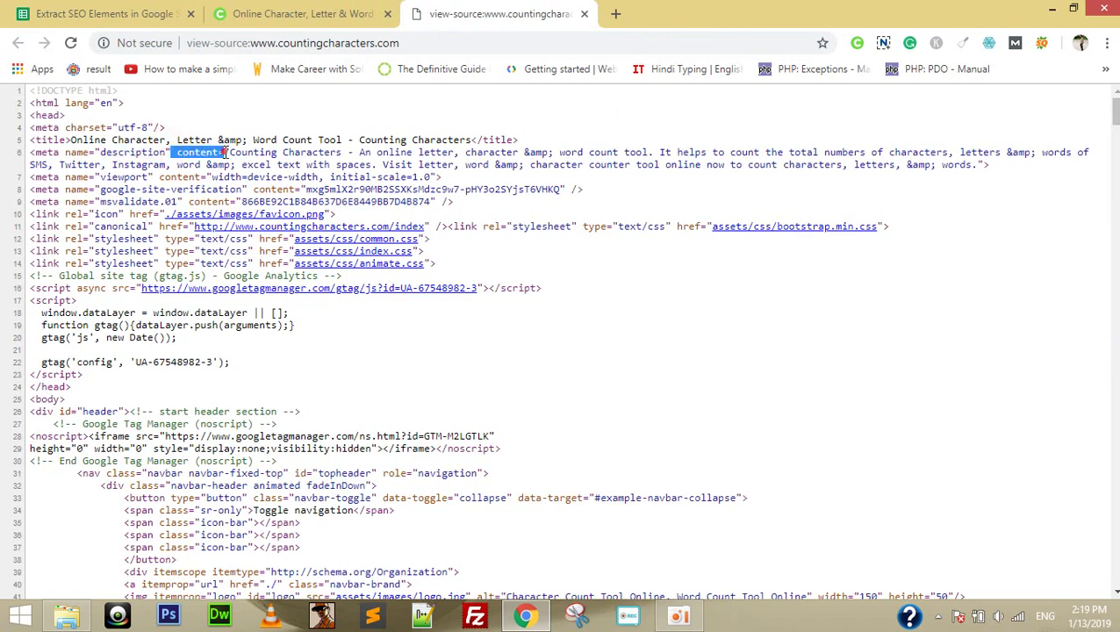
pyautogui.click(70, 25)
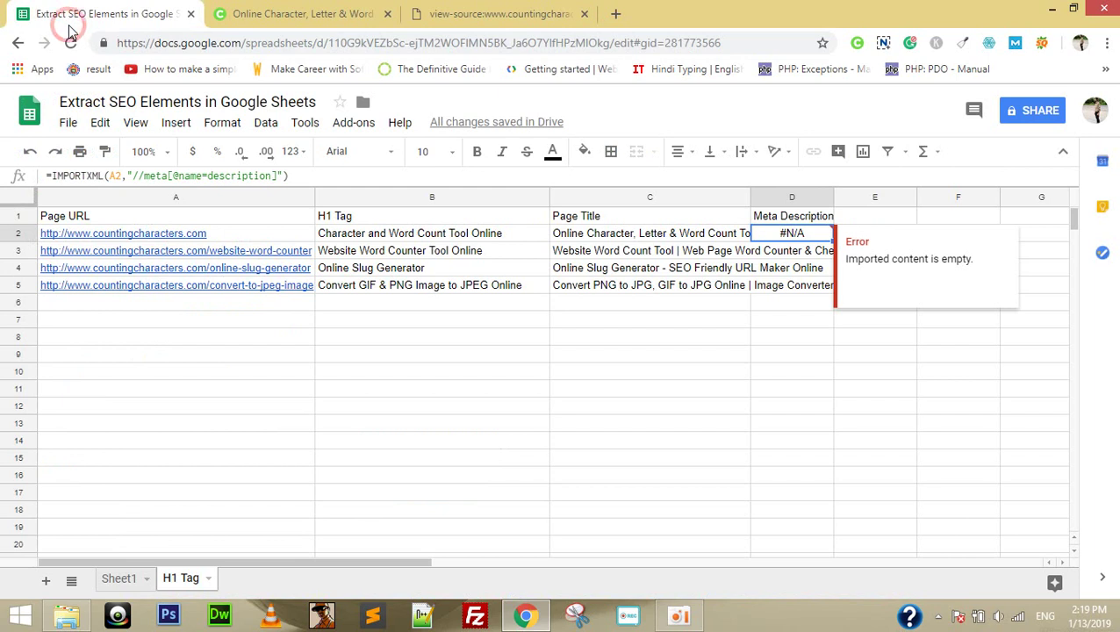
pyautogui.doubleClick(795, 235)
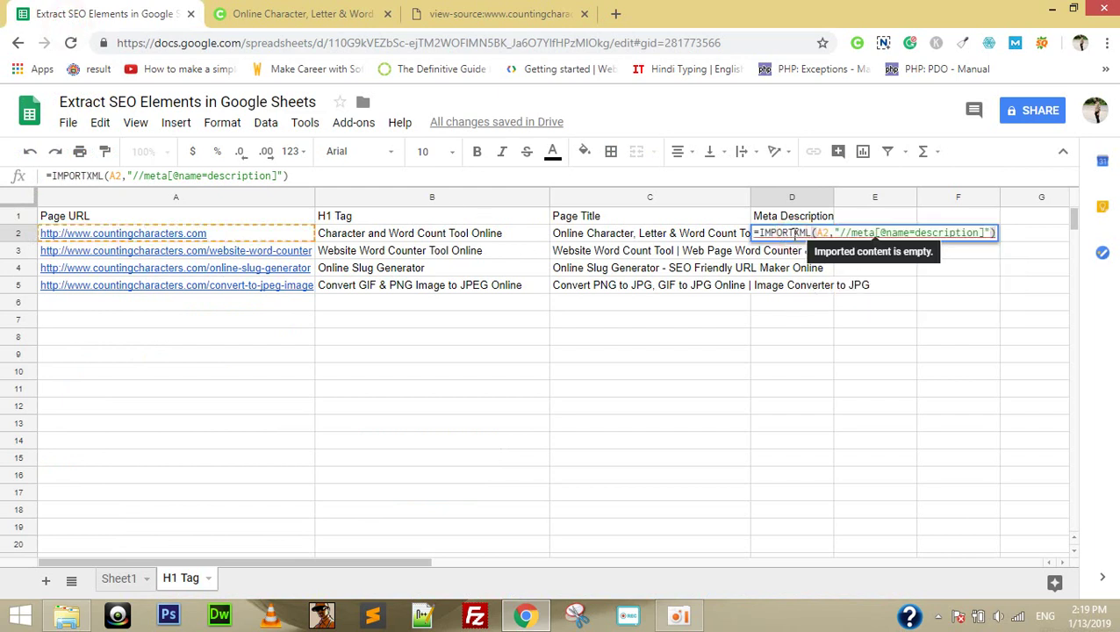
pyautogui.click(796, 235)
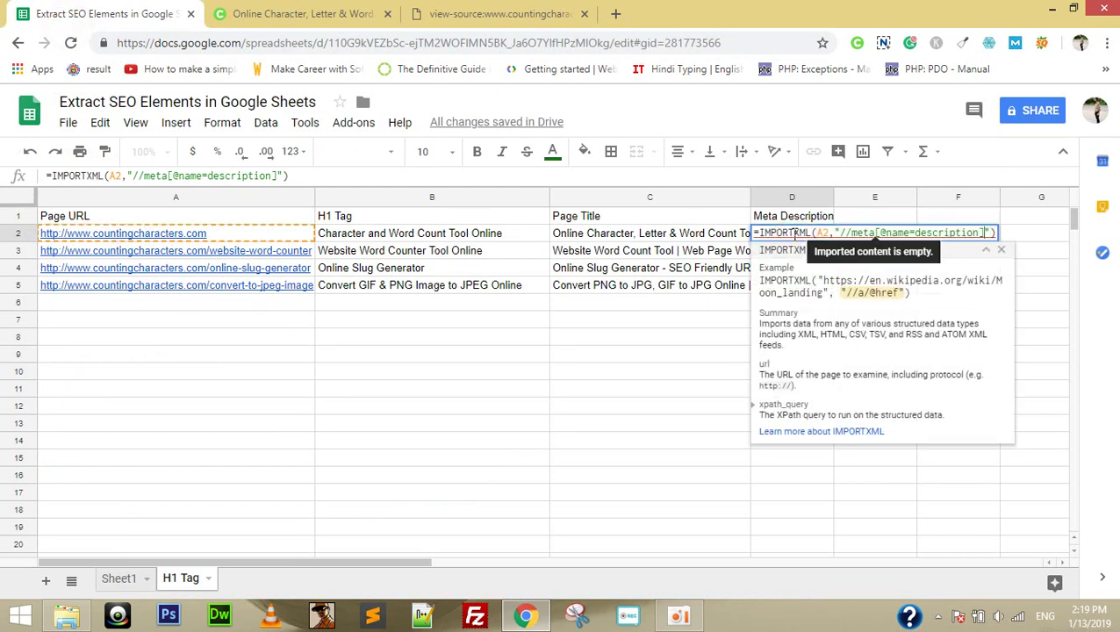
pyautogui.write('/@content')
pyautogui.press('Return')
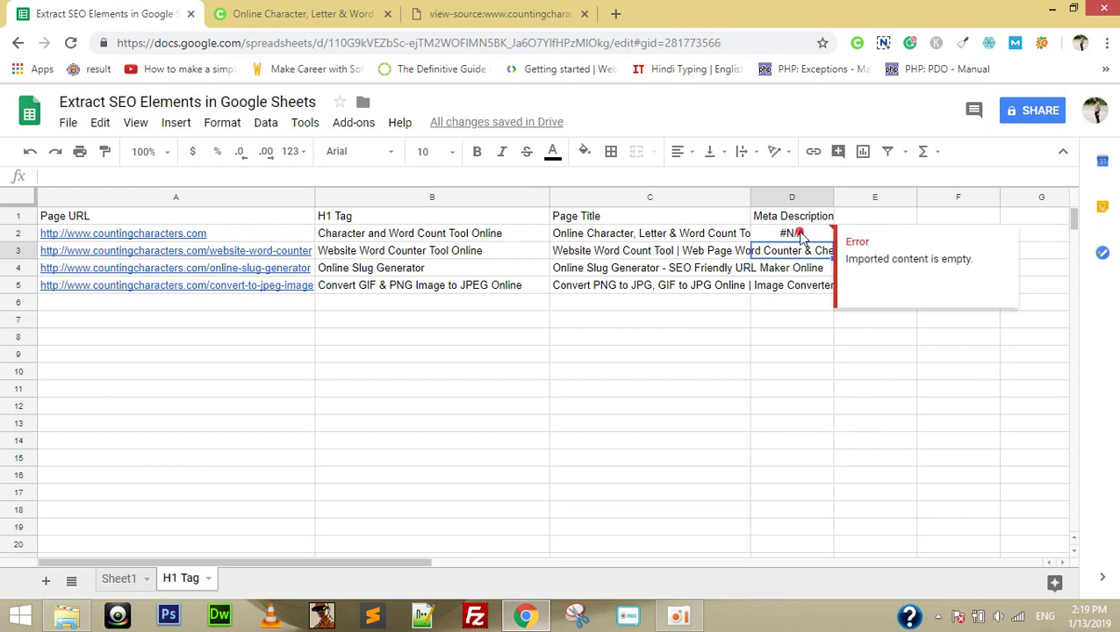
pyautogui.doubleClick(801, 234)
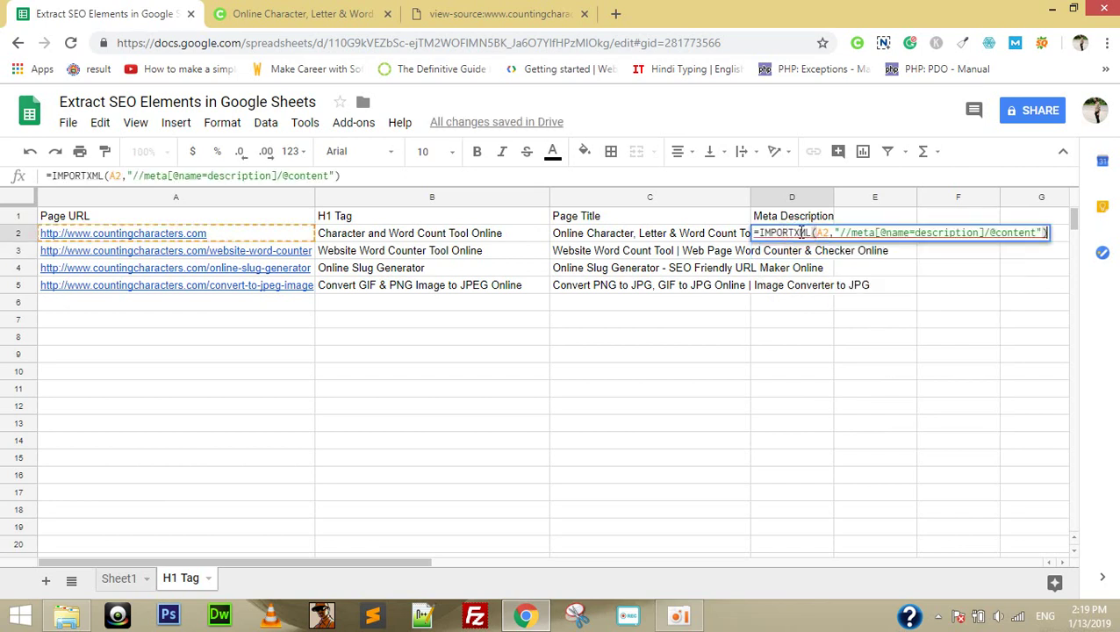
pyautogui.click(887, 233)
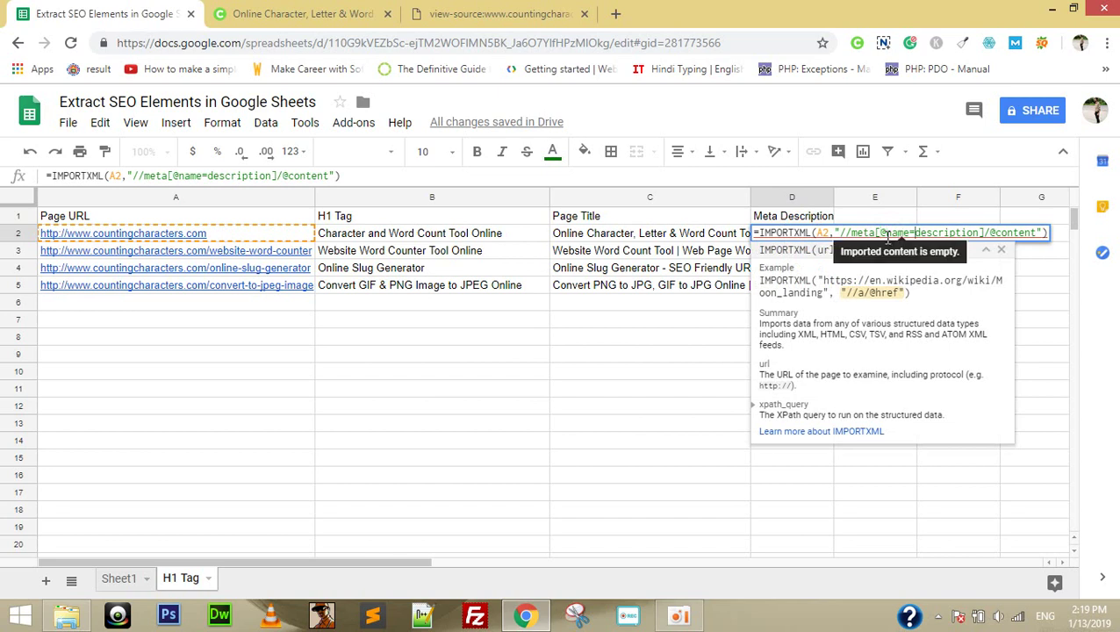
pyautogui.write("'")
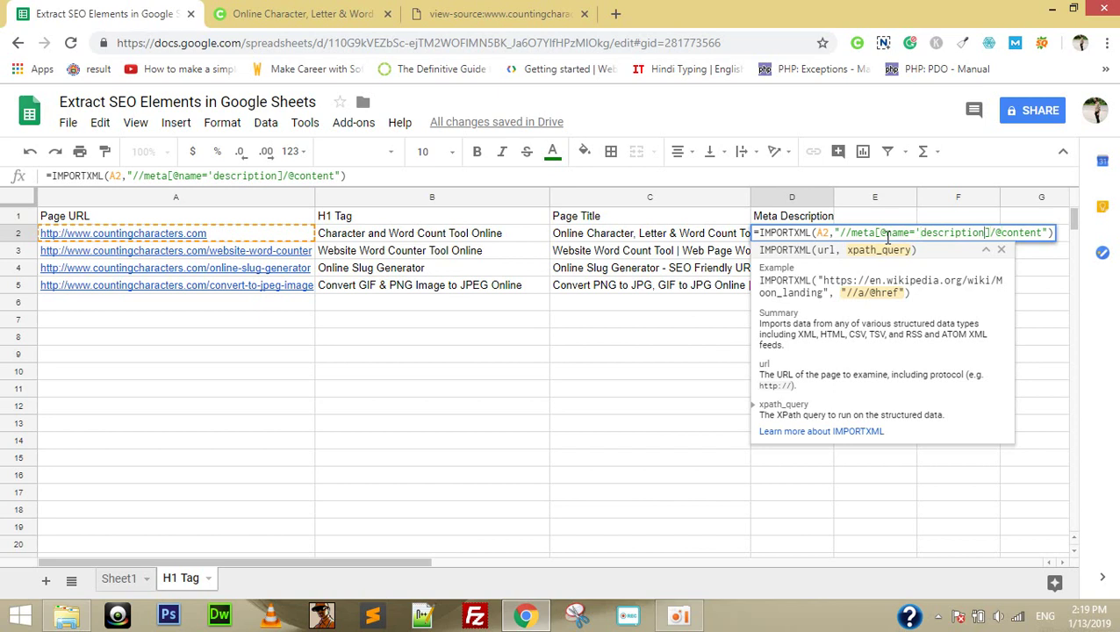
pyautogui.press('Return')
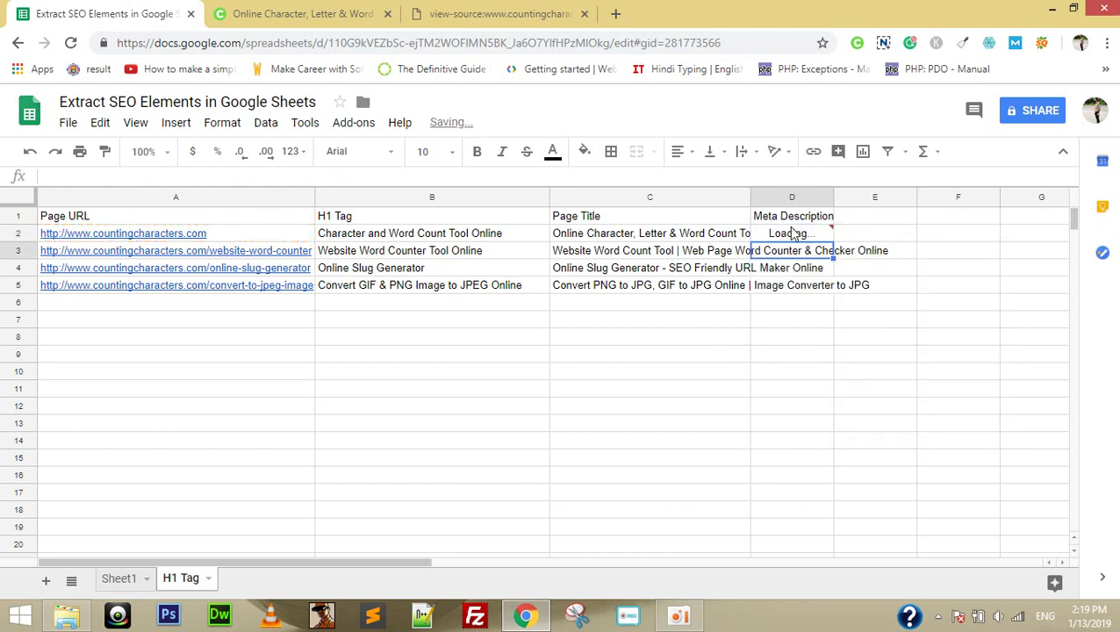
pyautogui.click(791, 237)
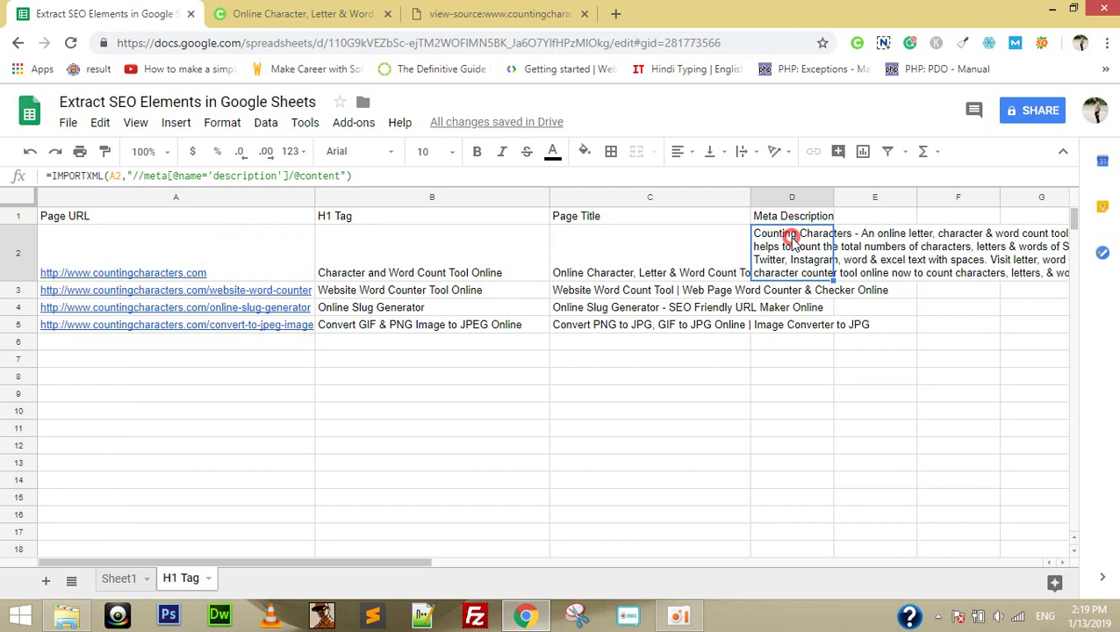
# Fill D2's meta description formula down through D5 and check each row's result
pyautogui.doubleClick(791, 237)
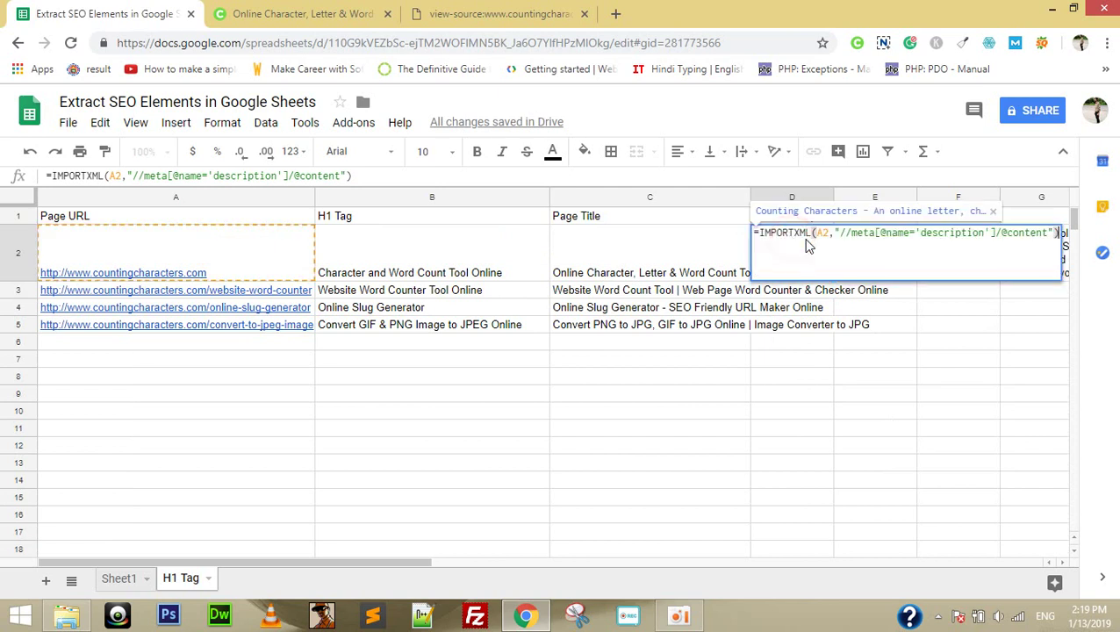
pyautogui.click(921, 233)
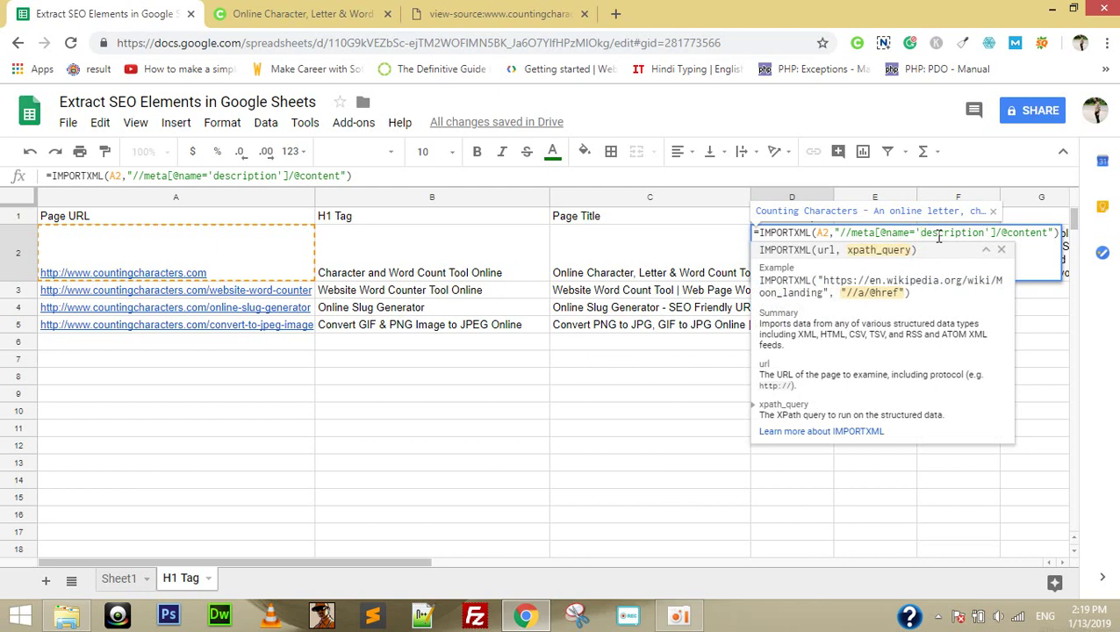
pyautogui.press('Escape')
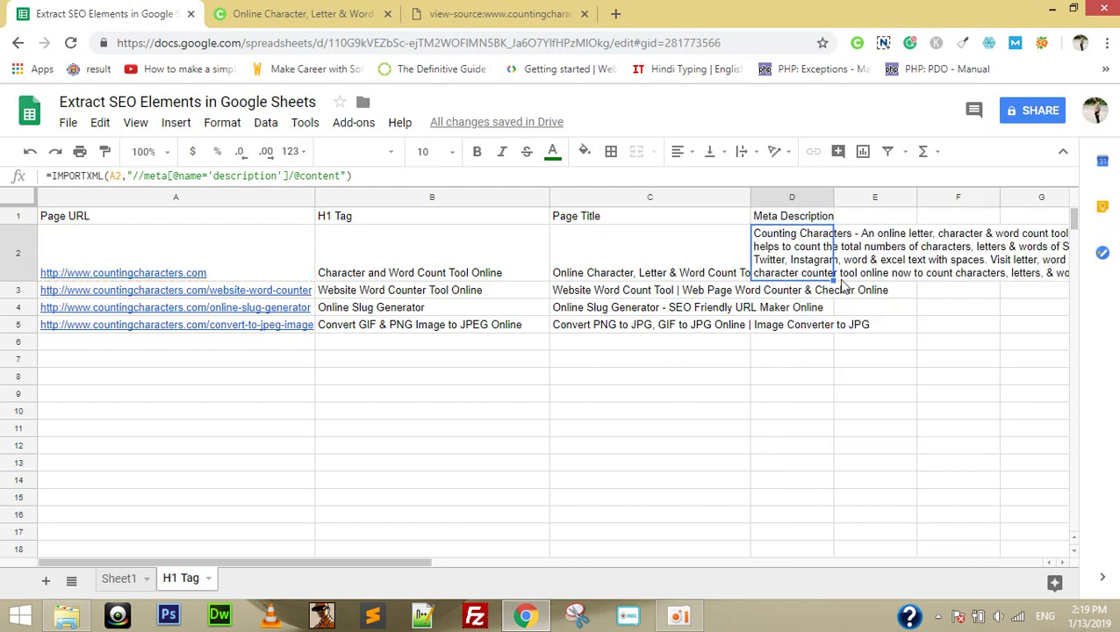
pyautogui.moveTo(832, 277); pyautogui.dragTo(823, 315)
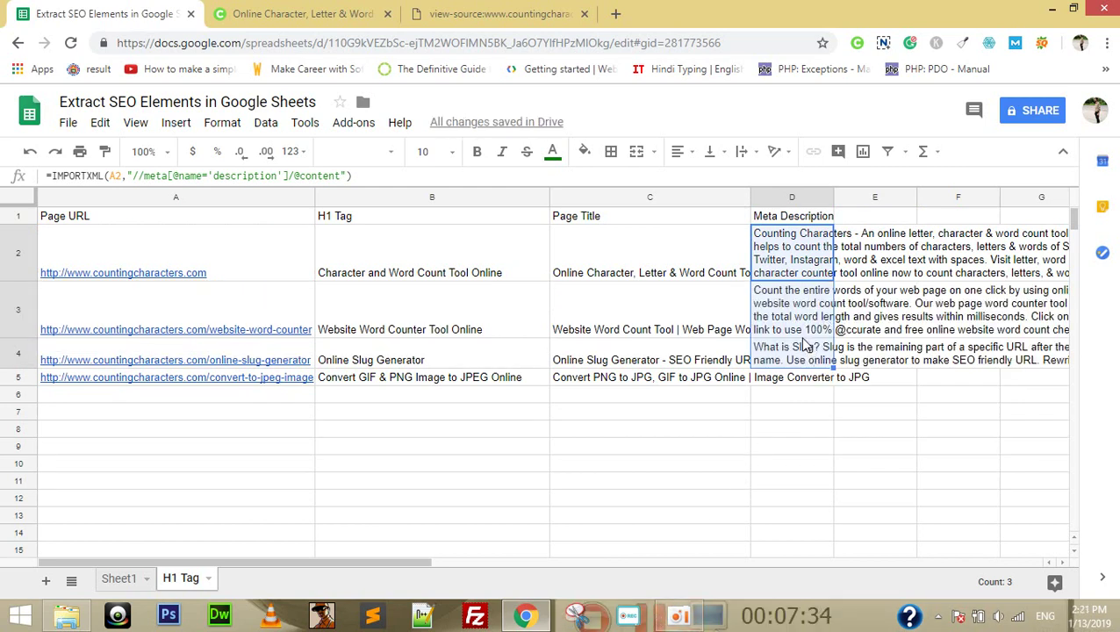
pyautogui.click(801, 332)
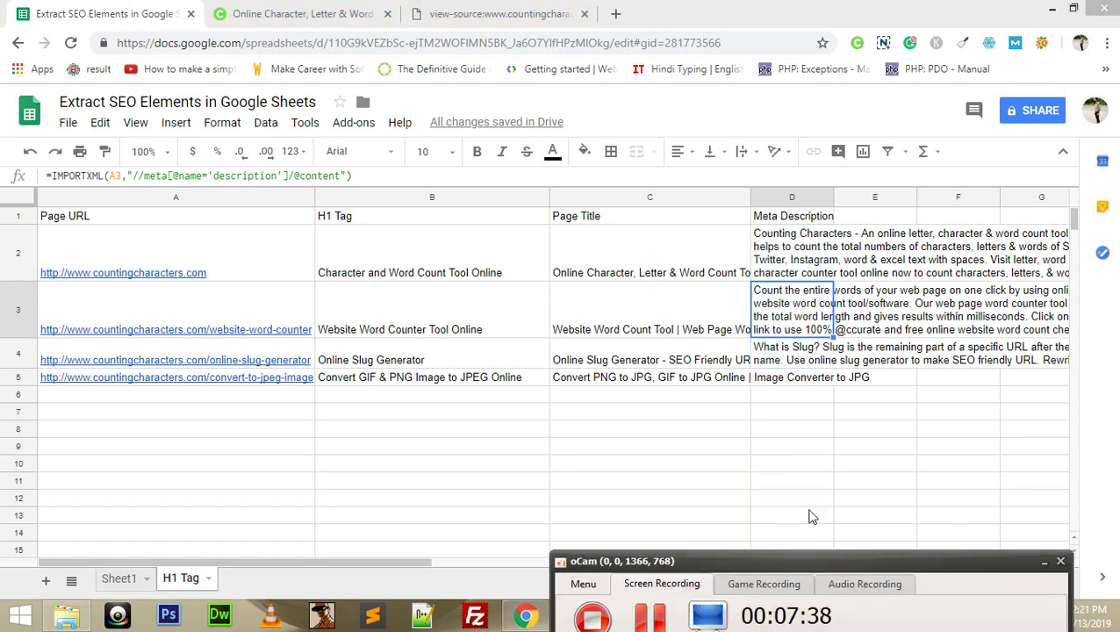
pyautogui.click(1044, 562)
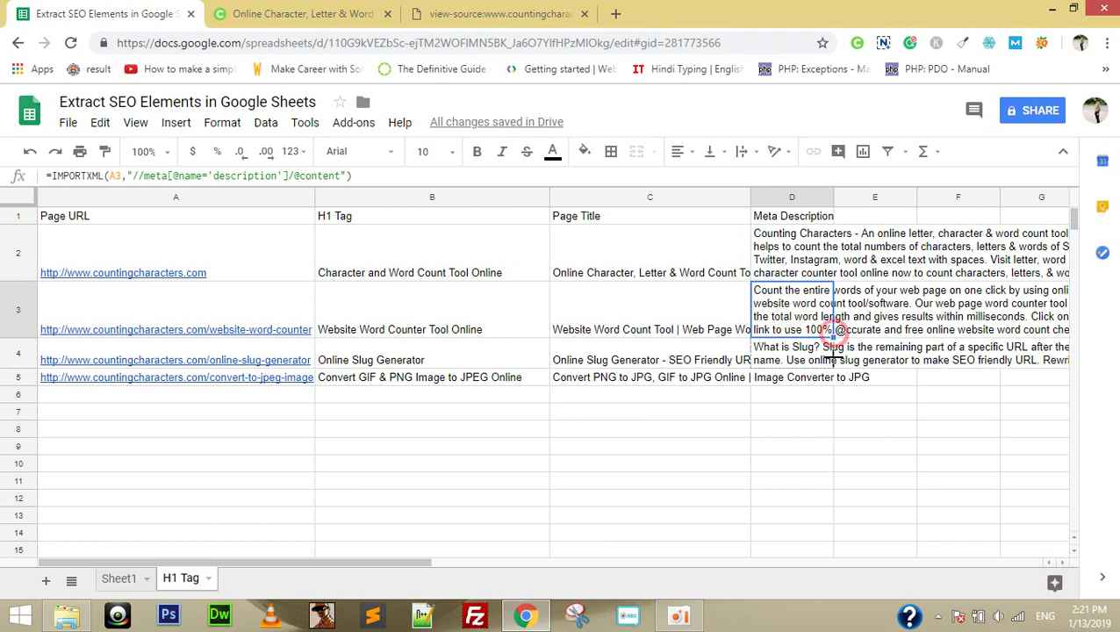
pyautogui.moveTo(834, 334); pyautogui.dragTo(833, 371)
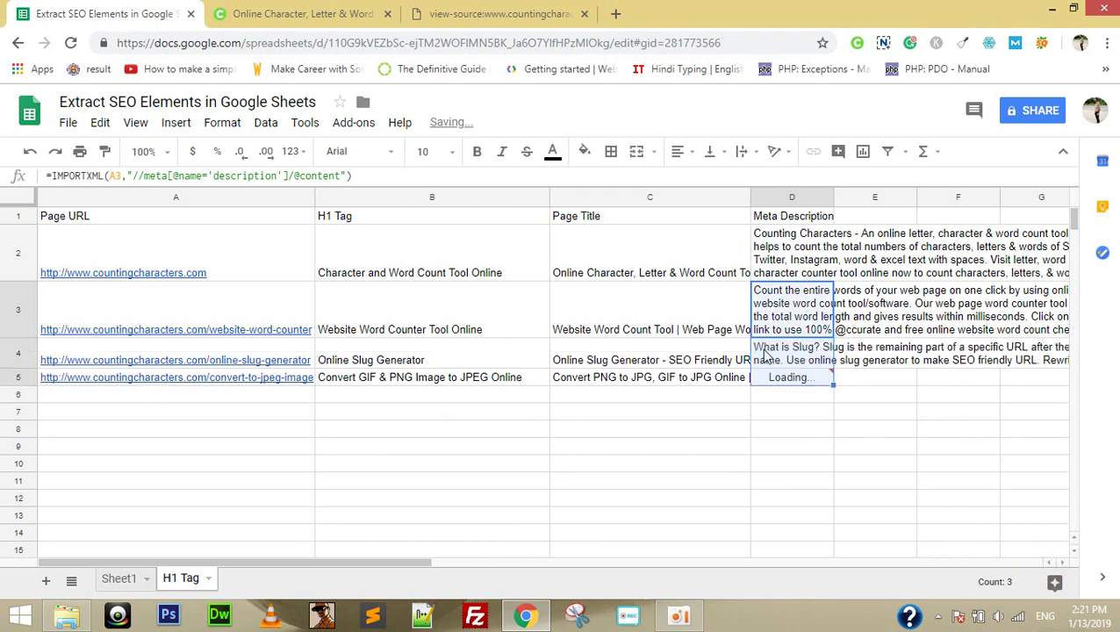
pyautogui.click(797, 363)
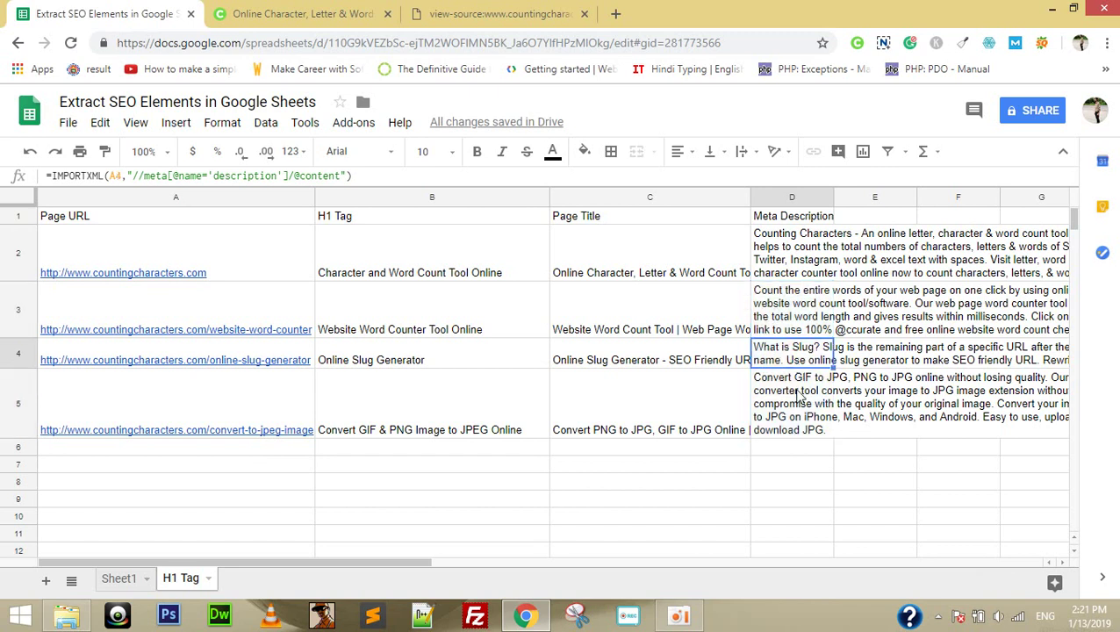
pyautogui.click(797, 386)
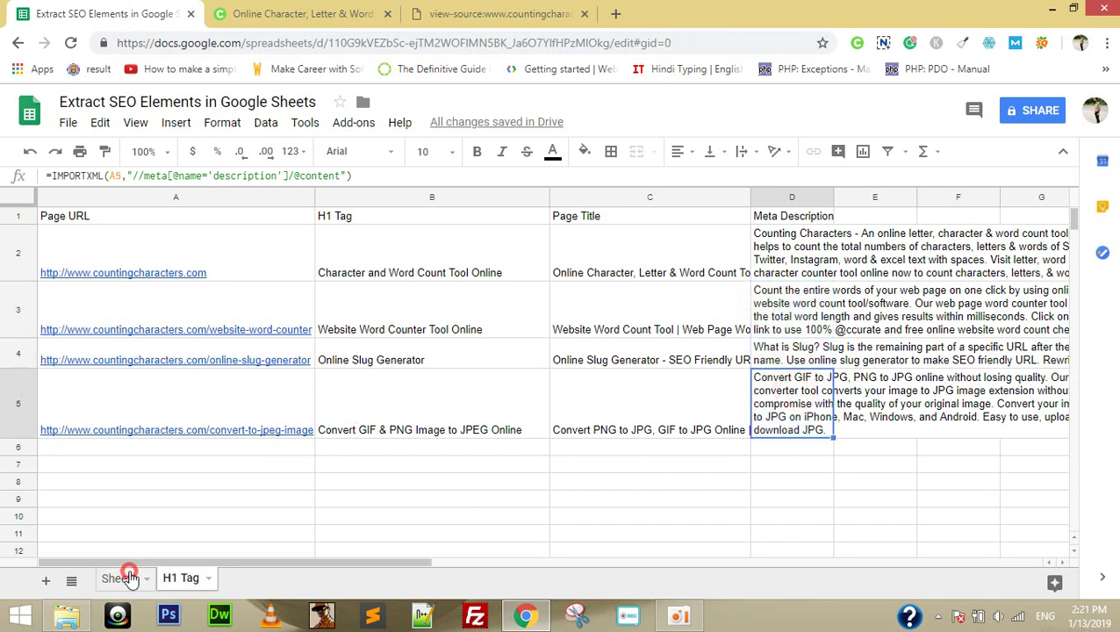
# Check the Image Alt Tag item on Sheet1, then add a new blank sheet
pyautogui.click(128, 577)
pyautogui.click(125, 321)
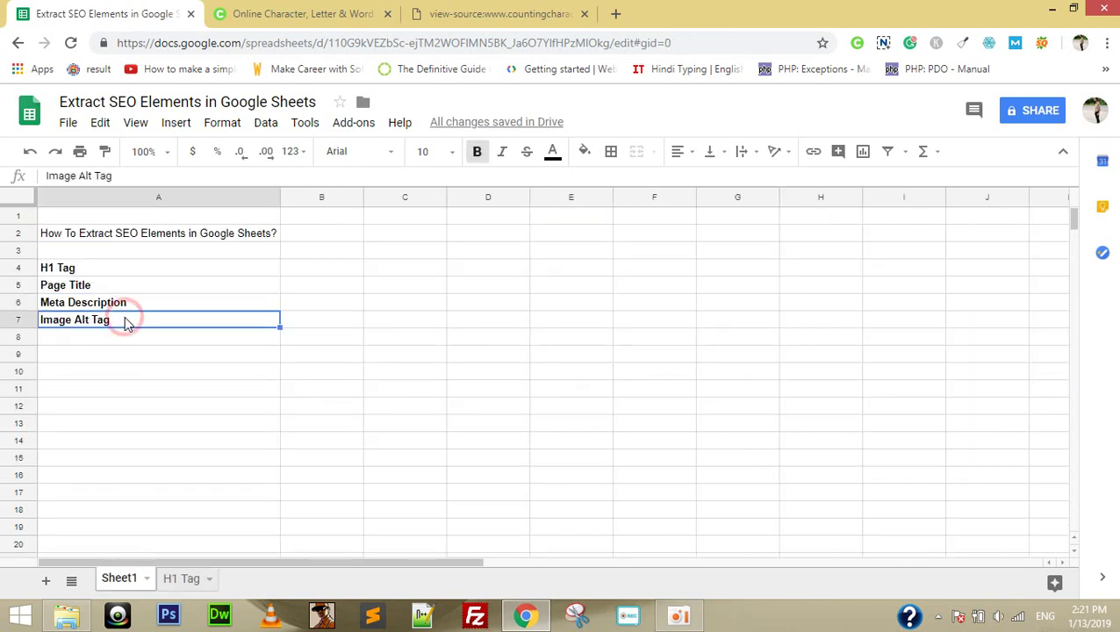
pyautogui.click(184, 581)
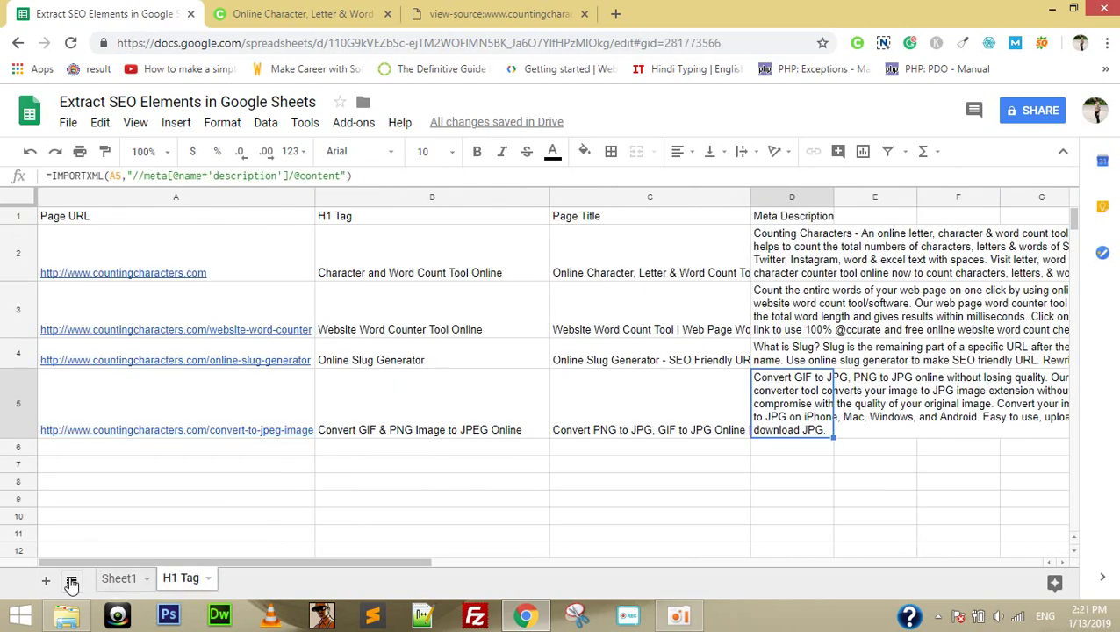
pyautogui.click(46, 581)
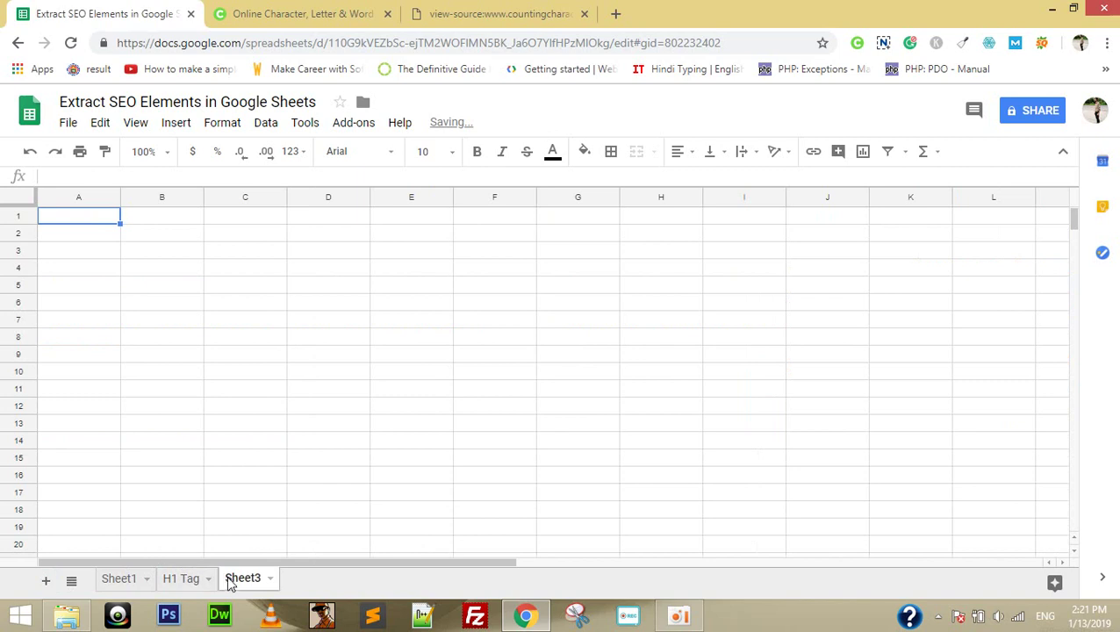
# Rename the new sheet 'Image Alt Tag' and head A1:C1 Page URL, Image URL, Image Alt Tag
pyautogui.doubleClick(233, 579)
pyautogui.write('Image Alt Tag')
pyautogui.press('Return')
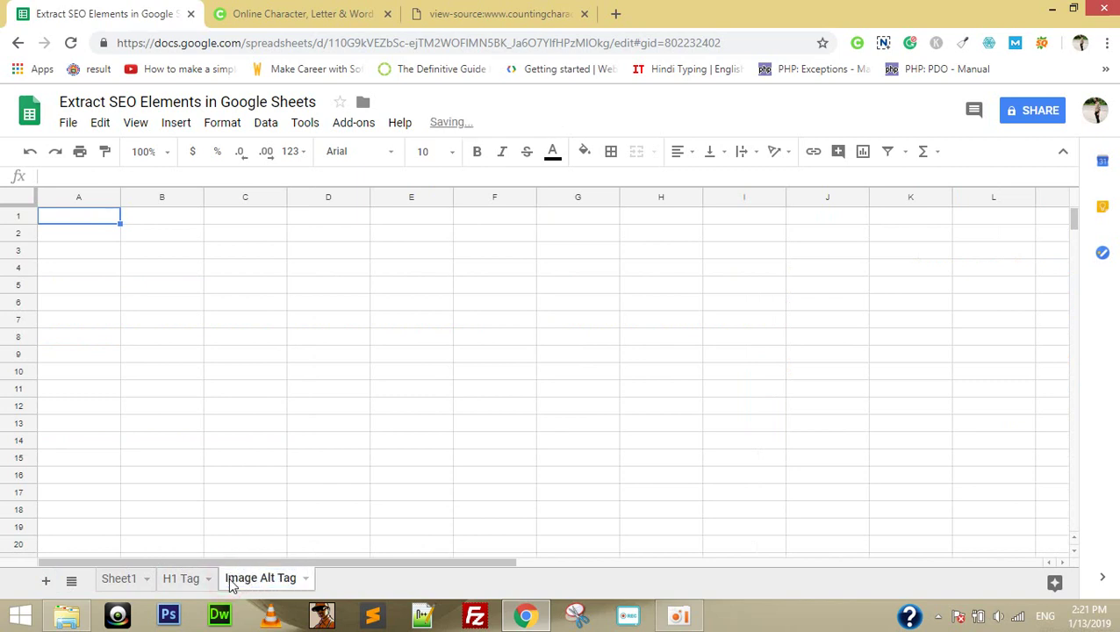
pyautogui.click(93, 213)
pyautogui.write('Pa')
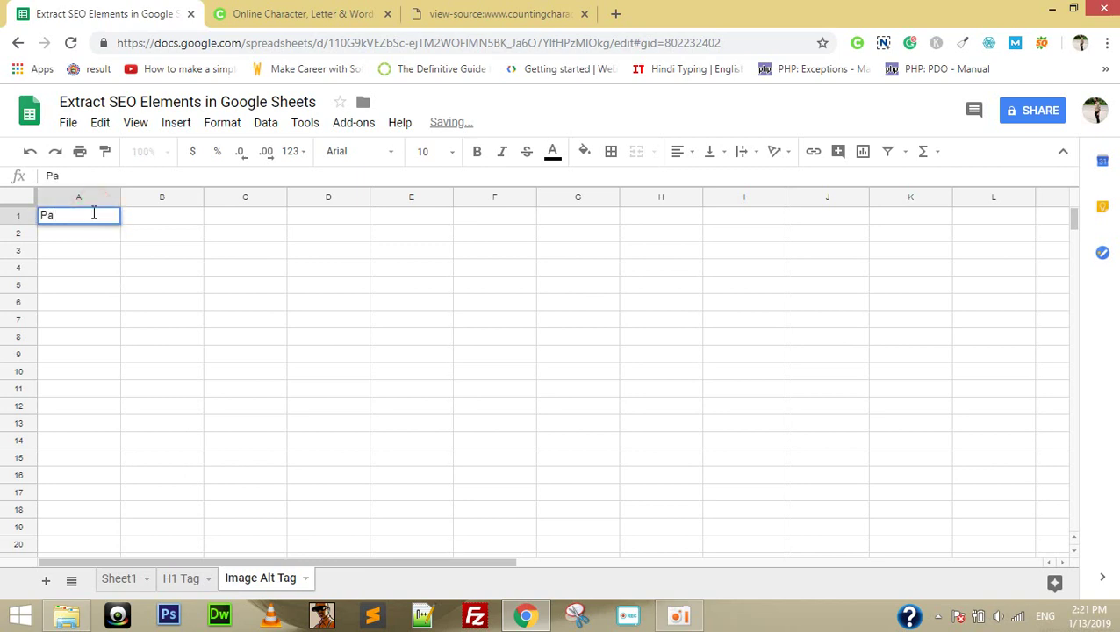
pyautogui.write('ge URL')
pyautogui.press('Return')
pyautogui.click(93, 217)
pyautogui.press('Tab')
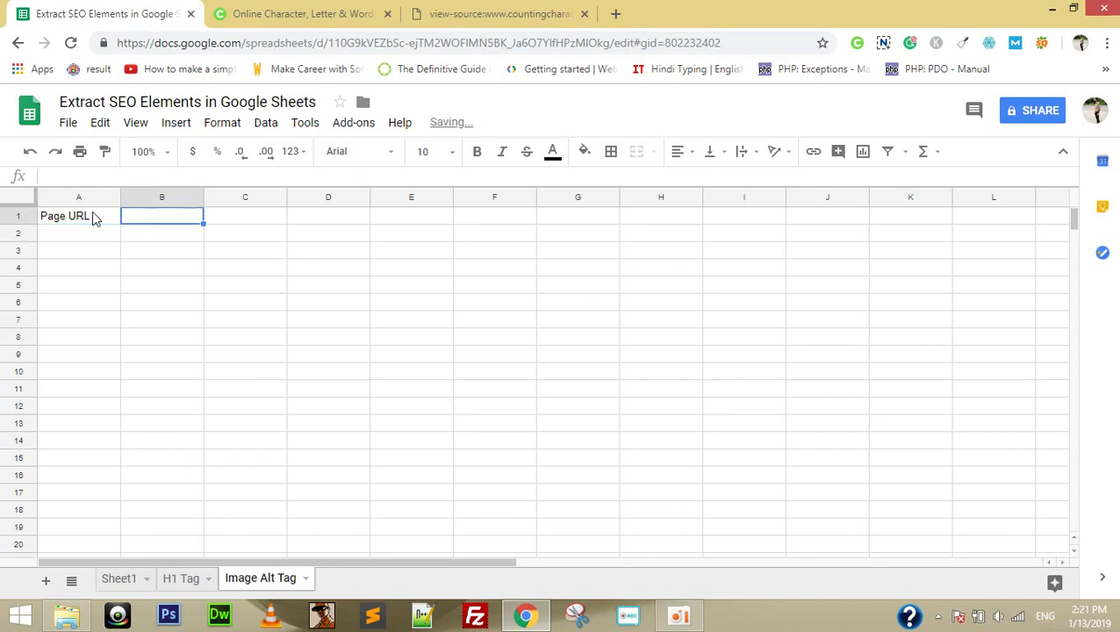
pyautogui.write('Image URL')
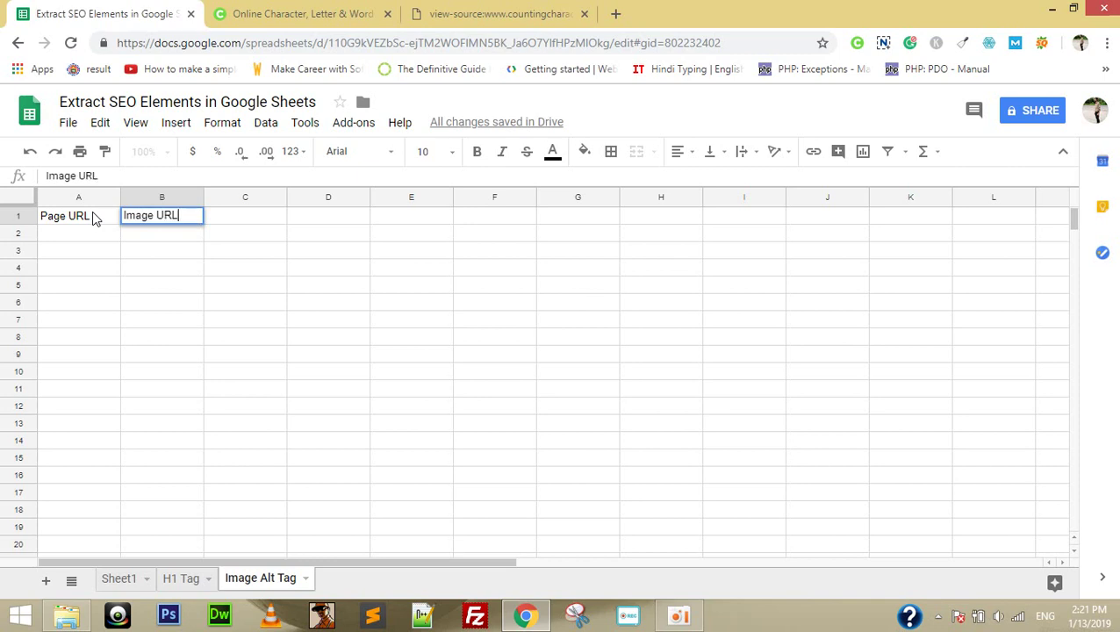
pyautogui.press('Tab')
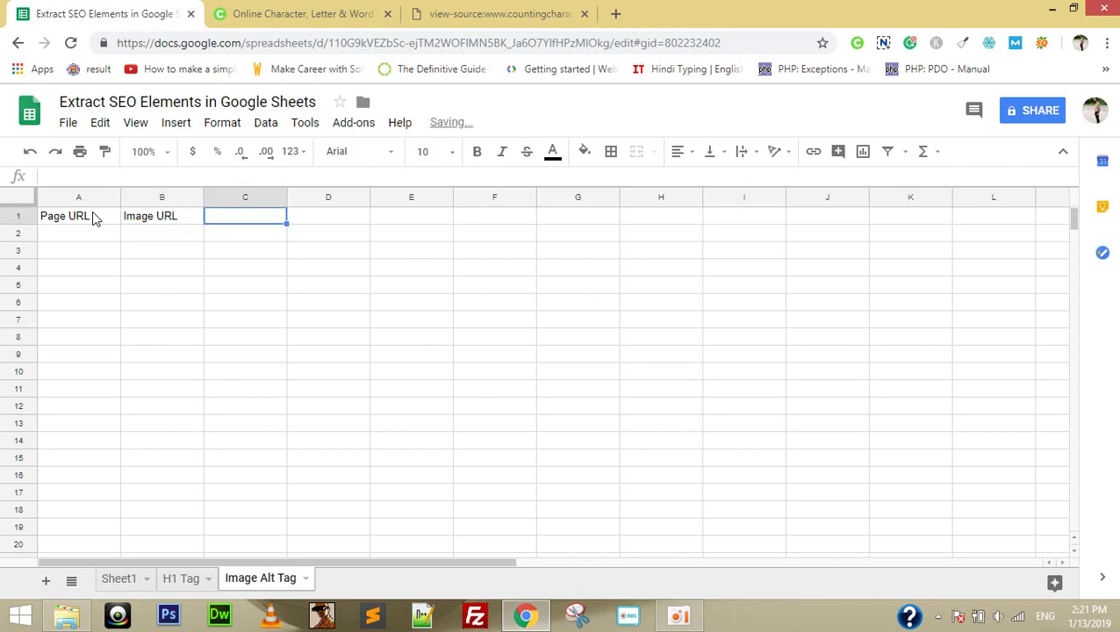
pyautogui.write('Image Alt Tag')
pyautogui.press('Return')
# Copy the four page URLs from the H1 Tag sheet into A2:A5 of Image Alt Tag
pyautogui.click(86, 239)
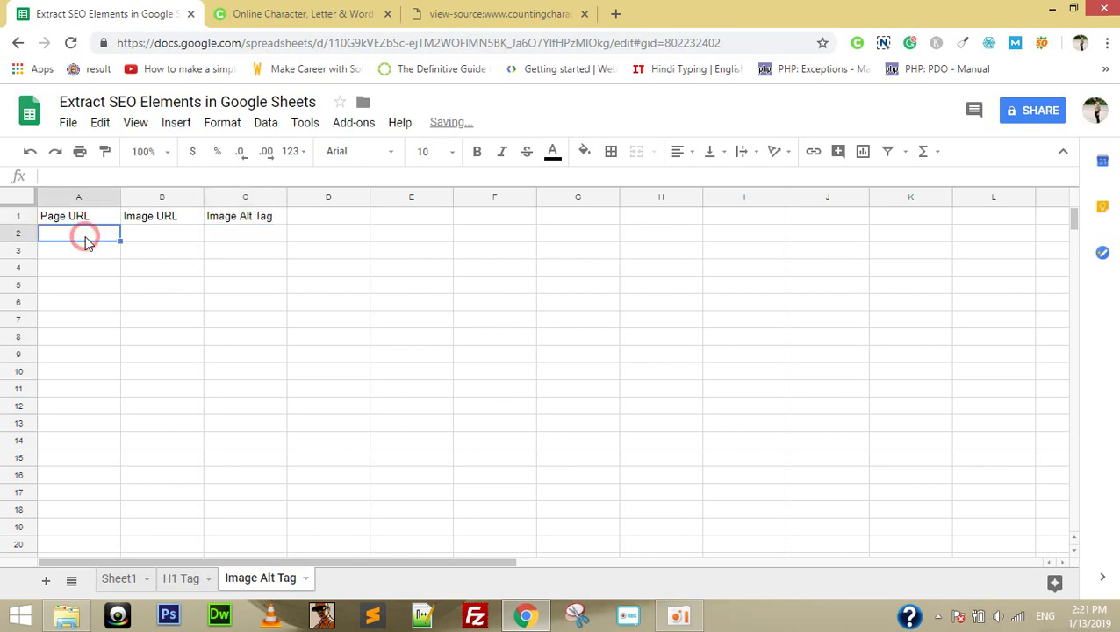
pyautogui.click(186, 581)
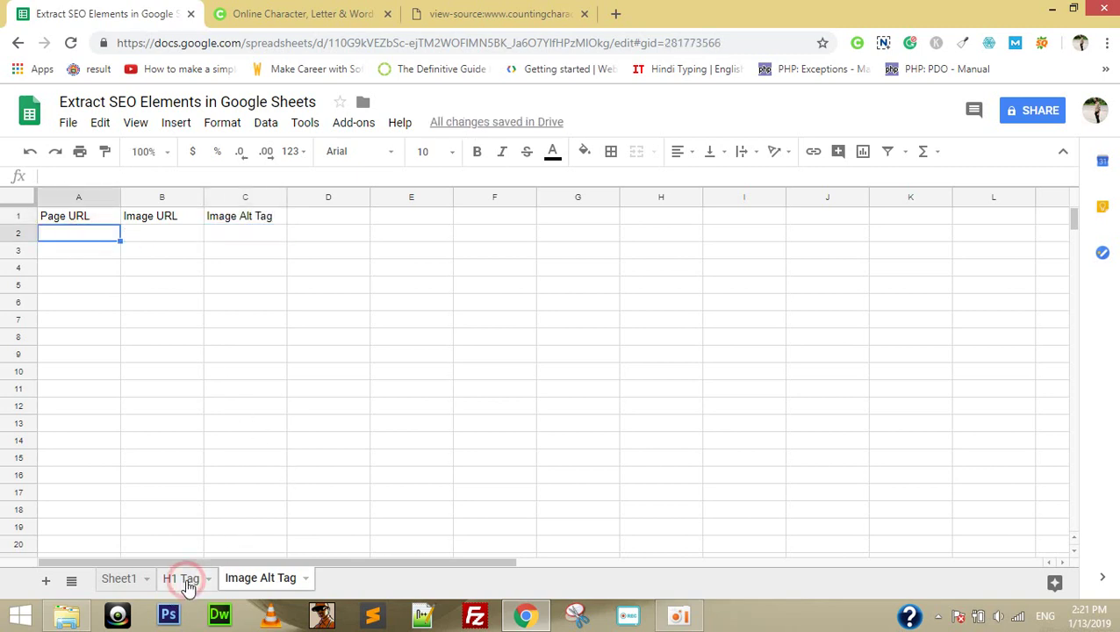
pyautogui.press('Left')
pyautogui.press('Left')
pyautogui.press('Left')
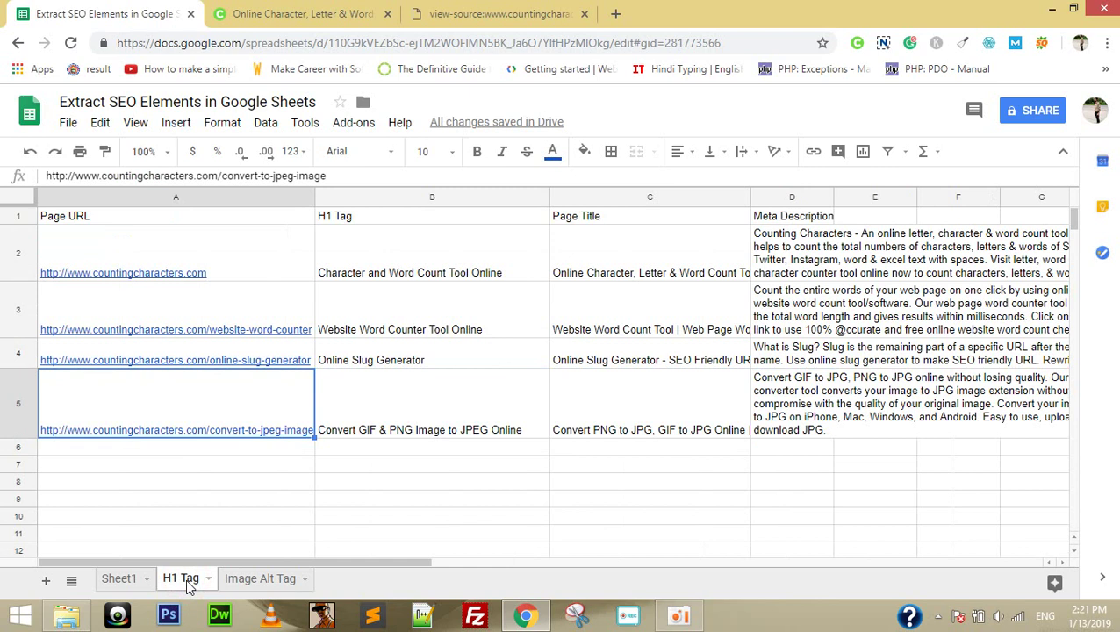
pyautogui.hotkey('ctrl', 'shift', 'Up')
pyautogui.press('Down')
pyautogui.press('Up')
pyautogui.press('Up')
pyautogui.press('Up')
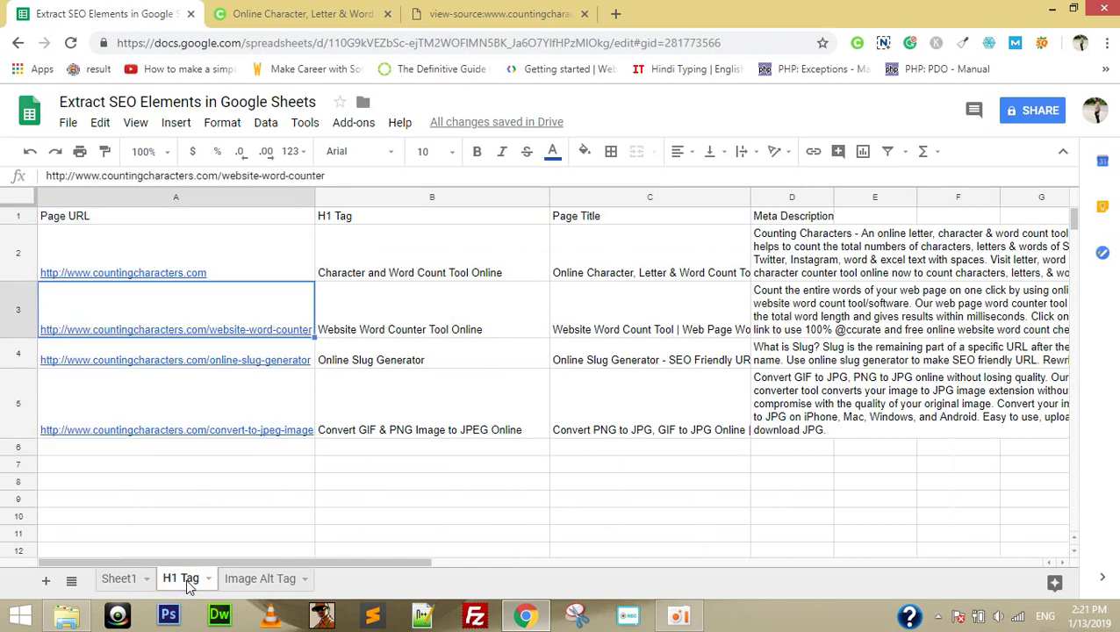
pyautogui.press('Up')
pyautogui.hotkey('shift', 'Down')
pyautogui.hotkey('shift', 'Down')
pyautogui.hotkey('shift', 'Down')
pyautogui.hotkey('ctrl', 'c')
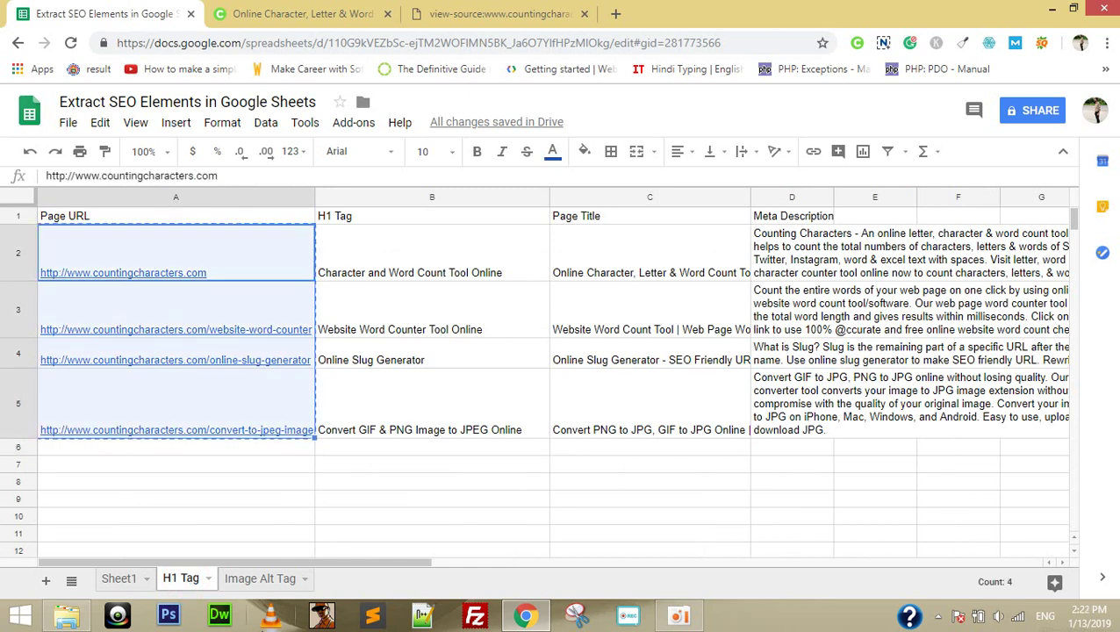
pyautogui.click(257, 579)
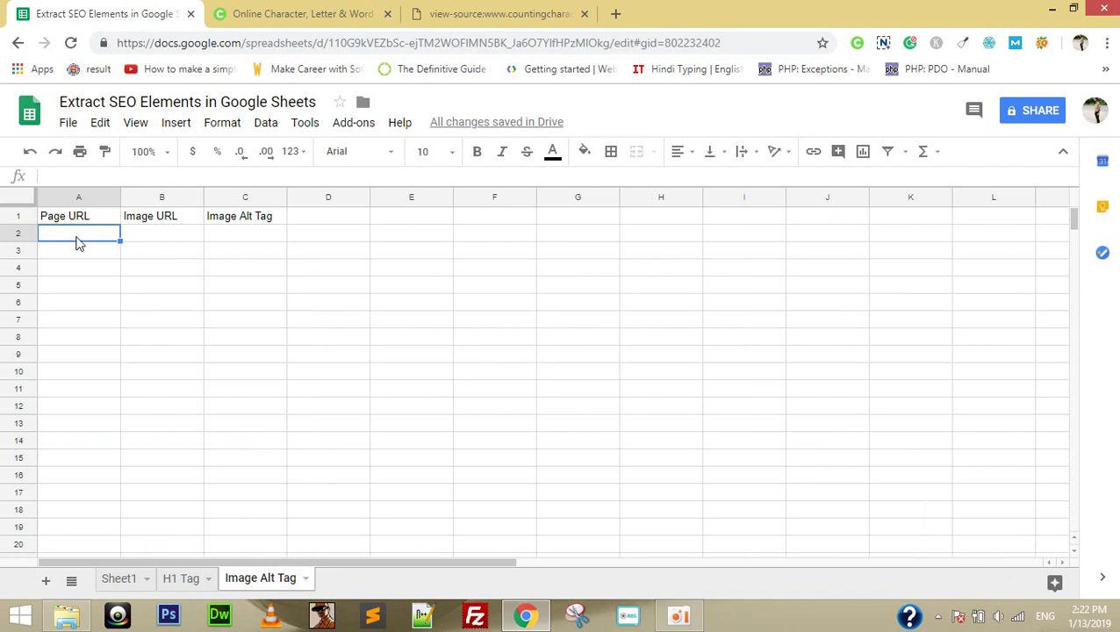
pyautogui.hotkey('ctrl', 'v')
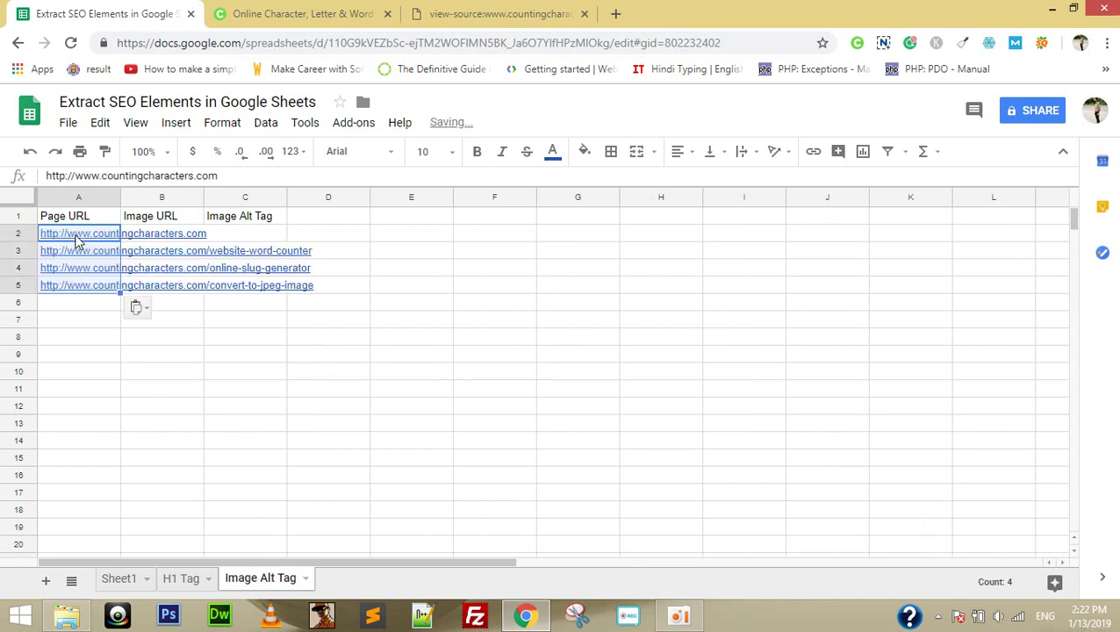
pyautogui.click(680, 615)
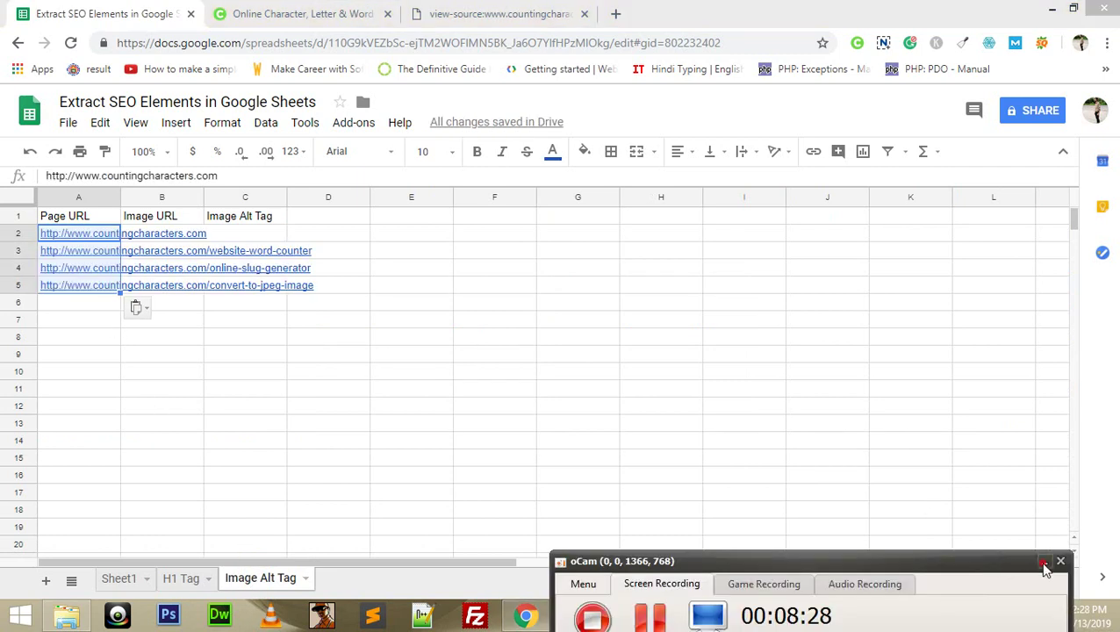
# Widen column A to fit the URLs, begin =IMPORTXML(A2,"") in B2, and search the page source
pyautogui.click(1044, 563)
pyautogui.click(187, 239)
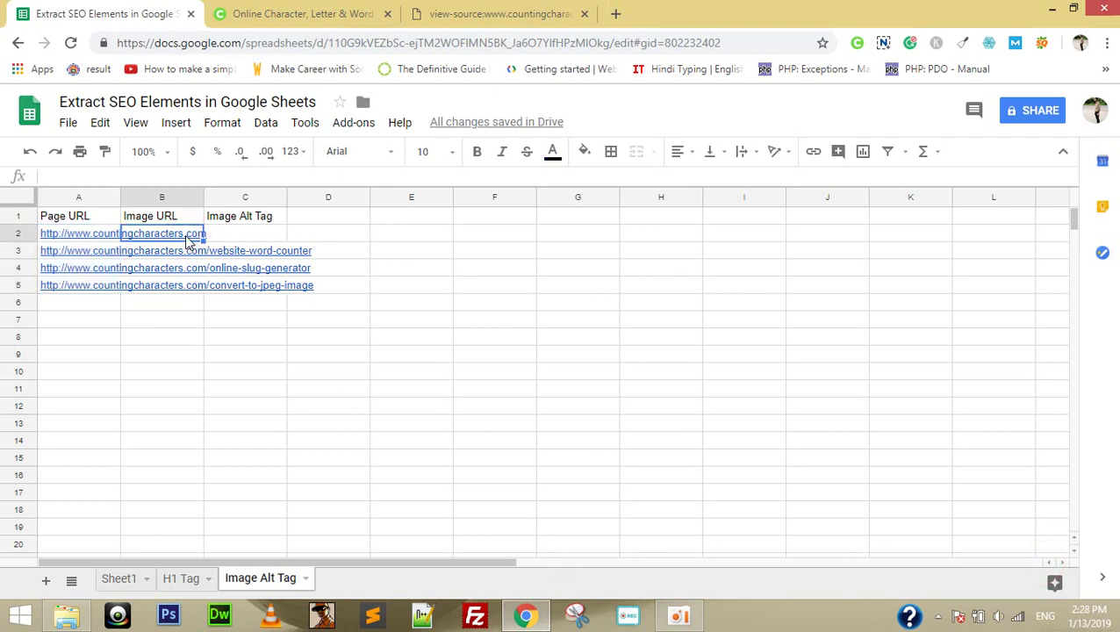
pyautogui.doubleClick(120, 197)
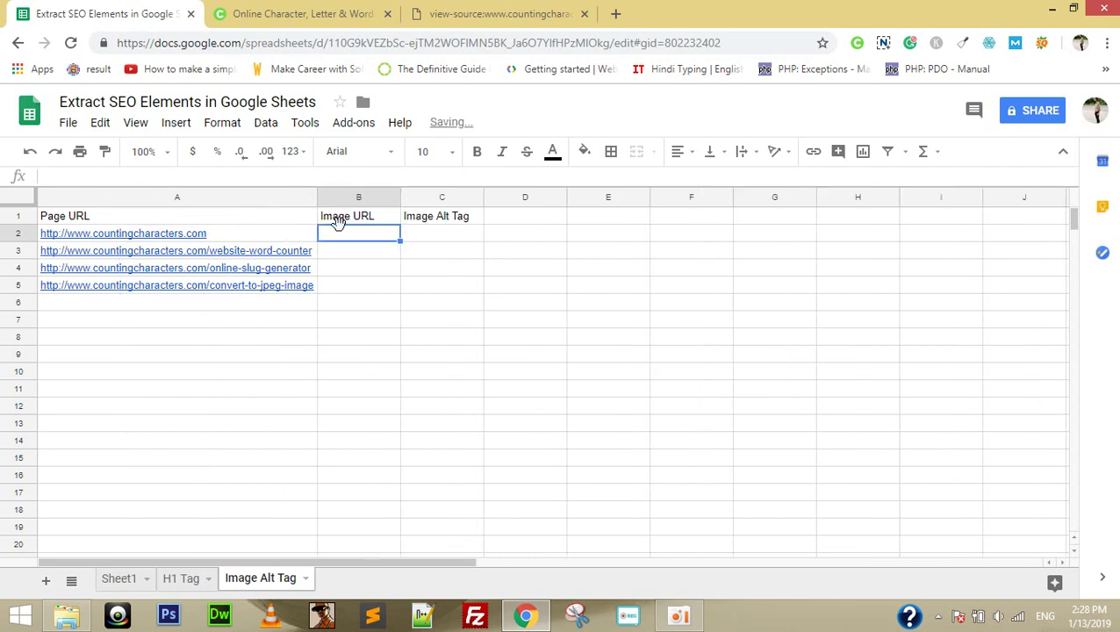
pyautogui.write('=impo')
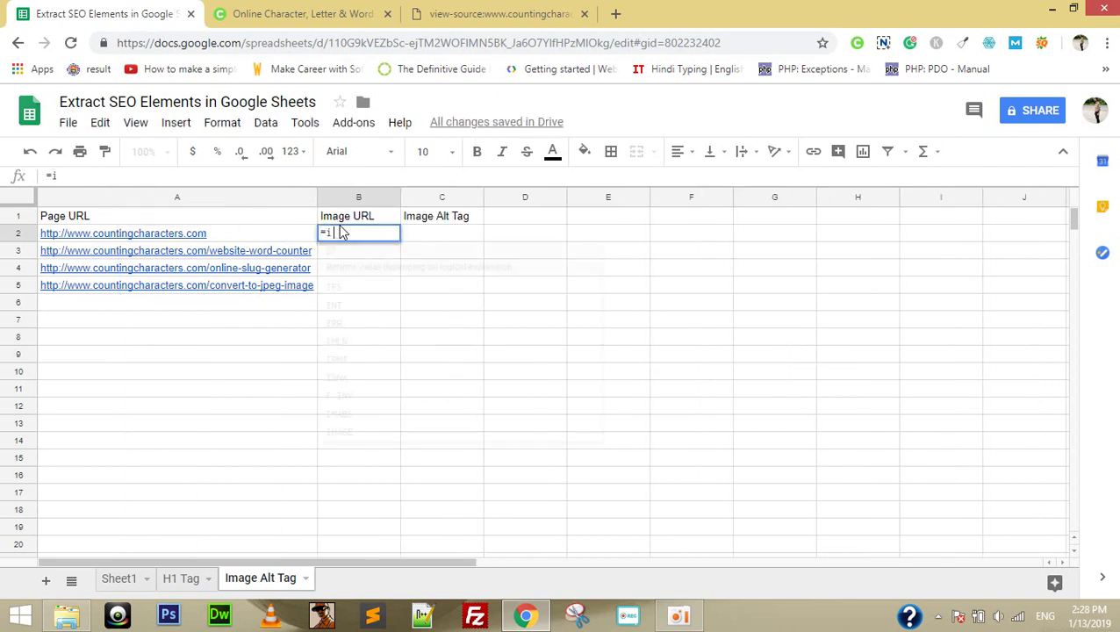
pyautogui.click(365, 290)
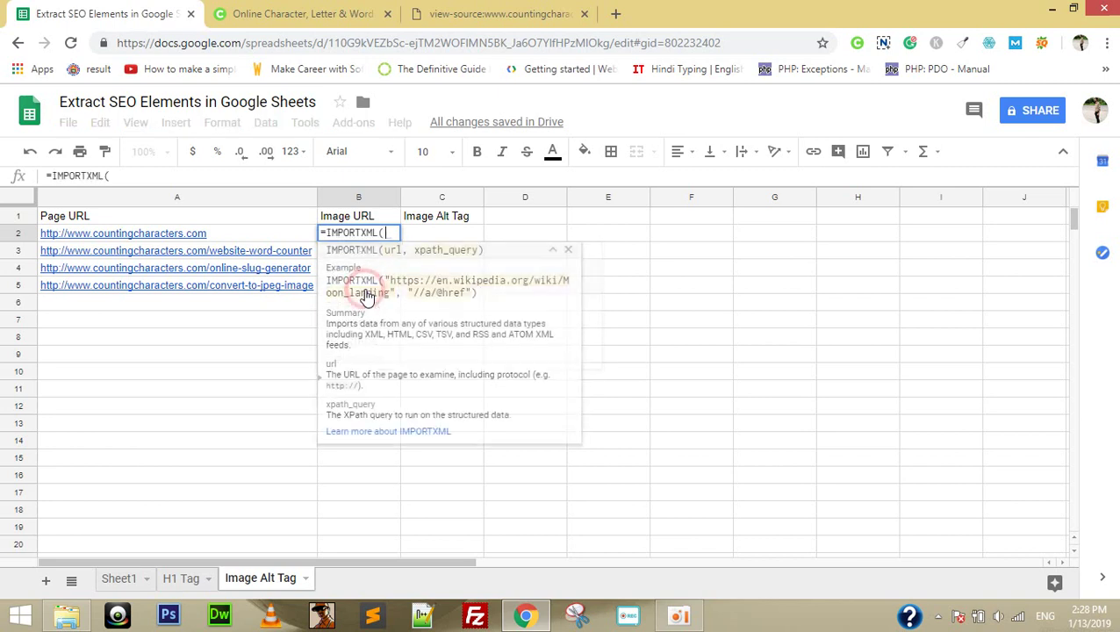
pyautogui.click(238, 237)
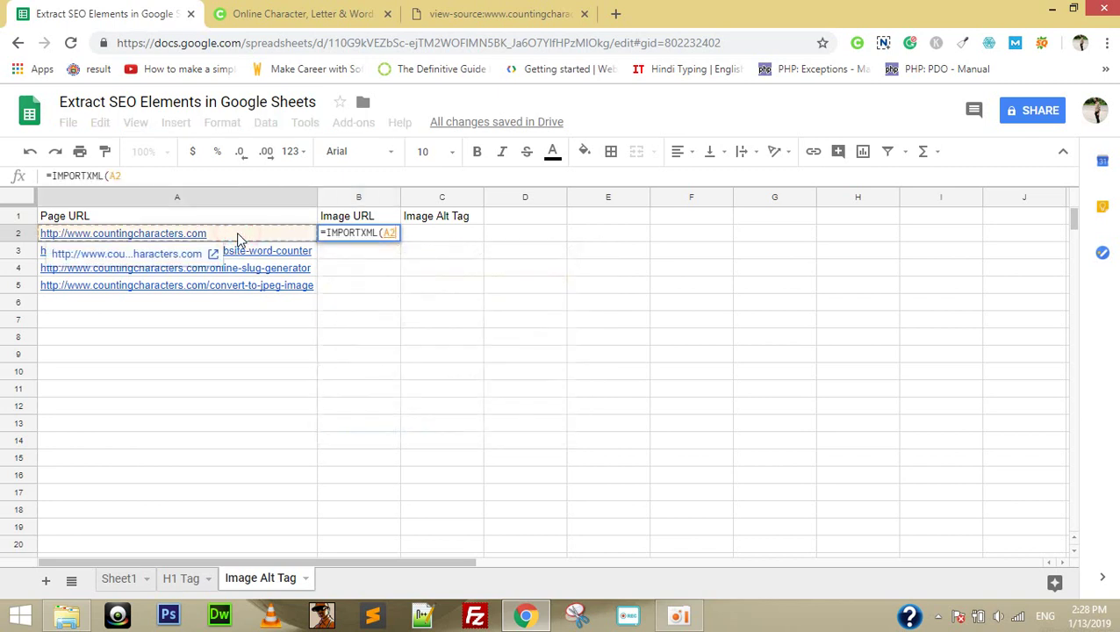
pyautogui.write(',""')
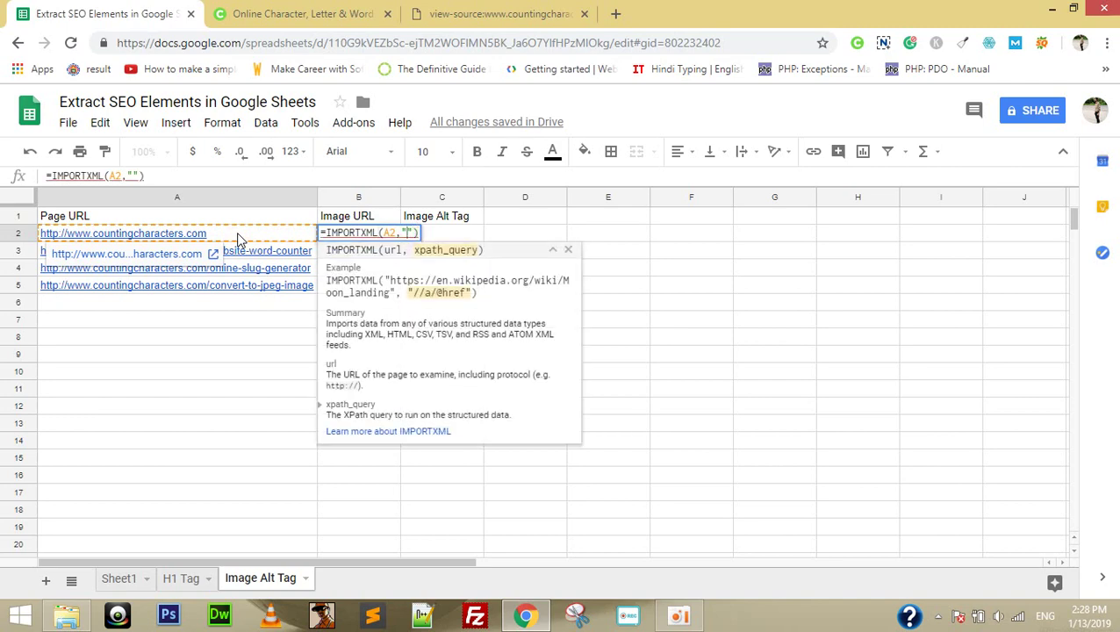
pyautogui.hotkey('ctrl', 'Tab')
pyautogui.hotkey('ctrl', 'Tab')
pyautogui.hotkey('ctrl', 'f')
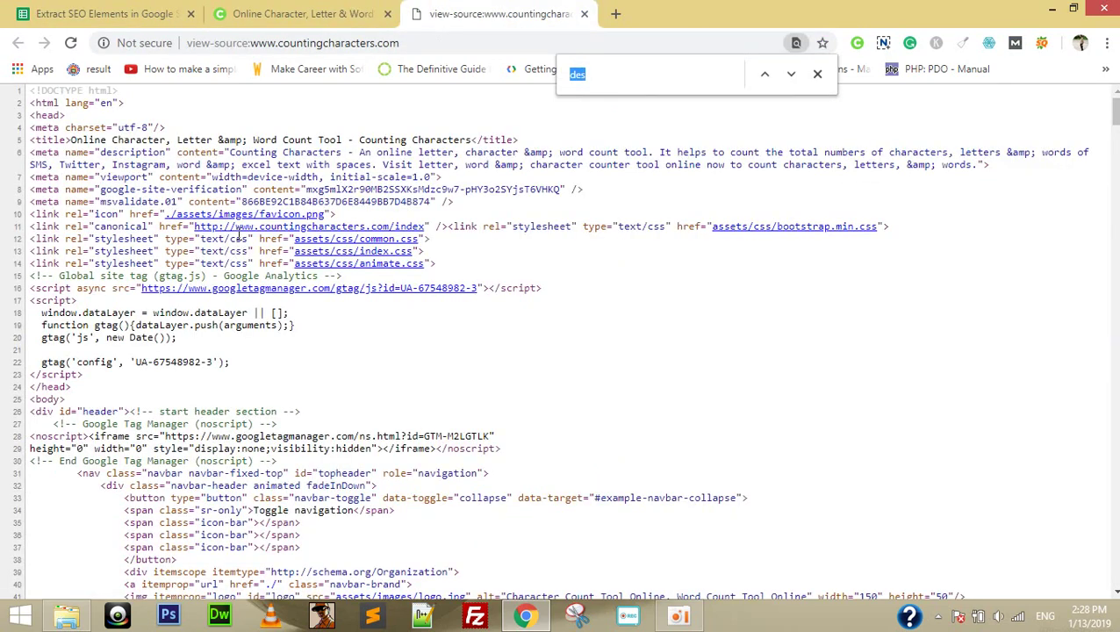
# Search the page source for the <img tags
pyautogui.write('M<')
pyautogui.press('BackSpace')
pyautogui.press('BackSpace')
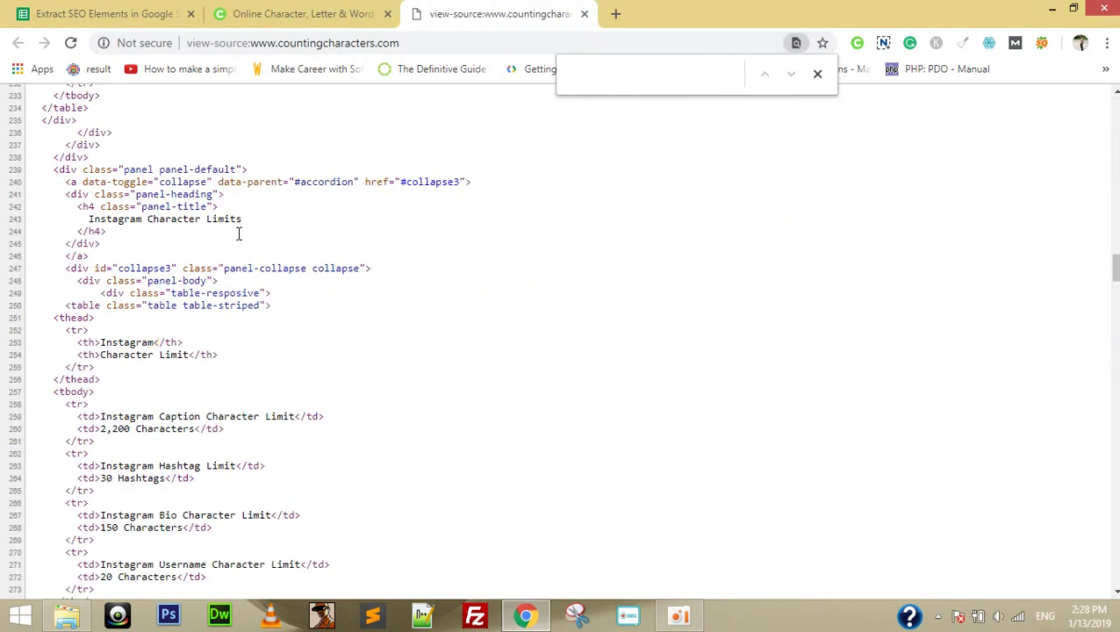
pyautogui.write('<img')
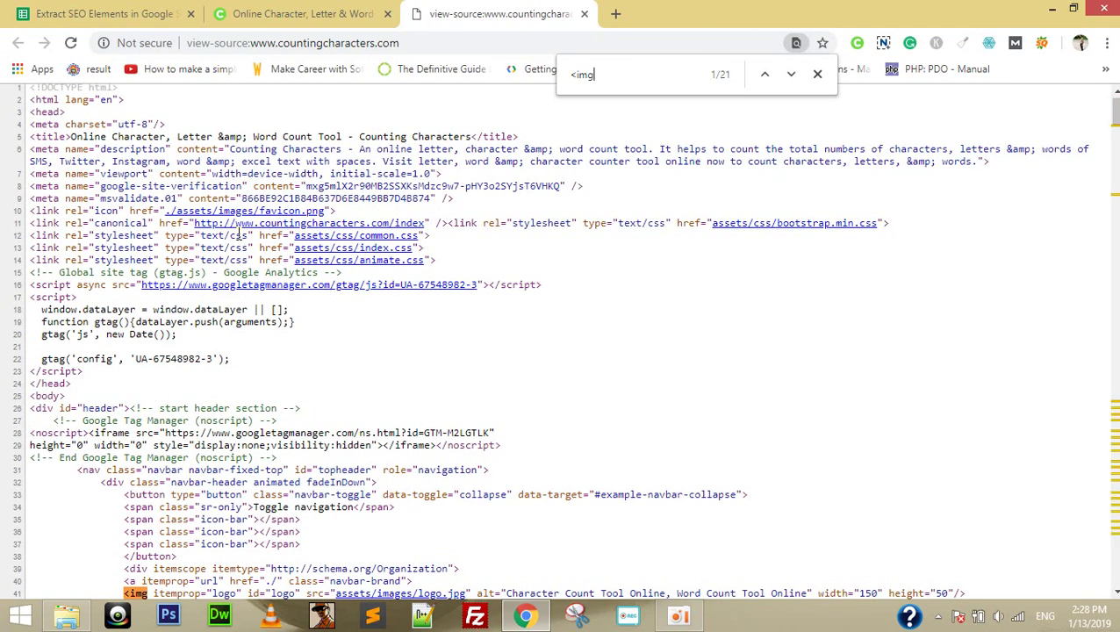
pyautogui.scroll(-3, 258, 309)
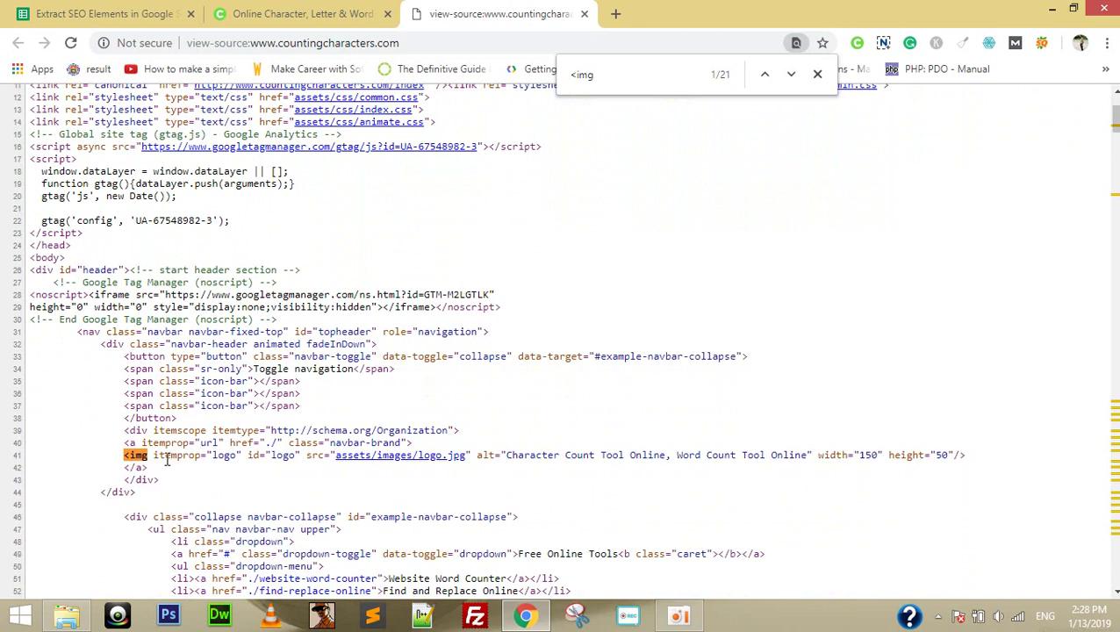
pyautogui.click(98, 13)
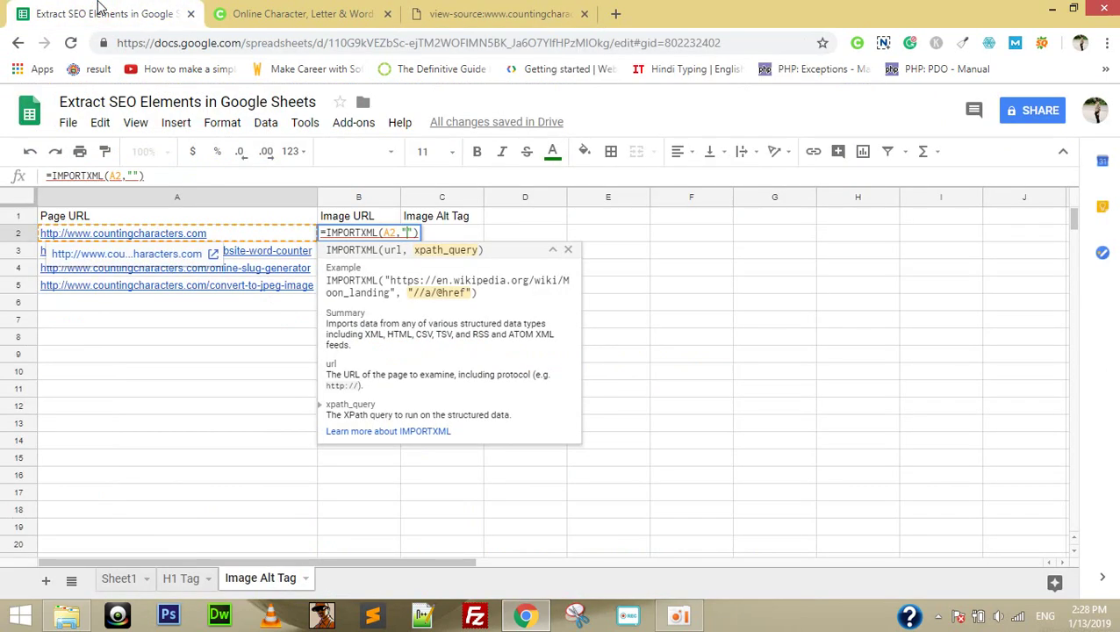
pyautogui.write('//img/')
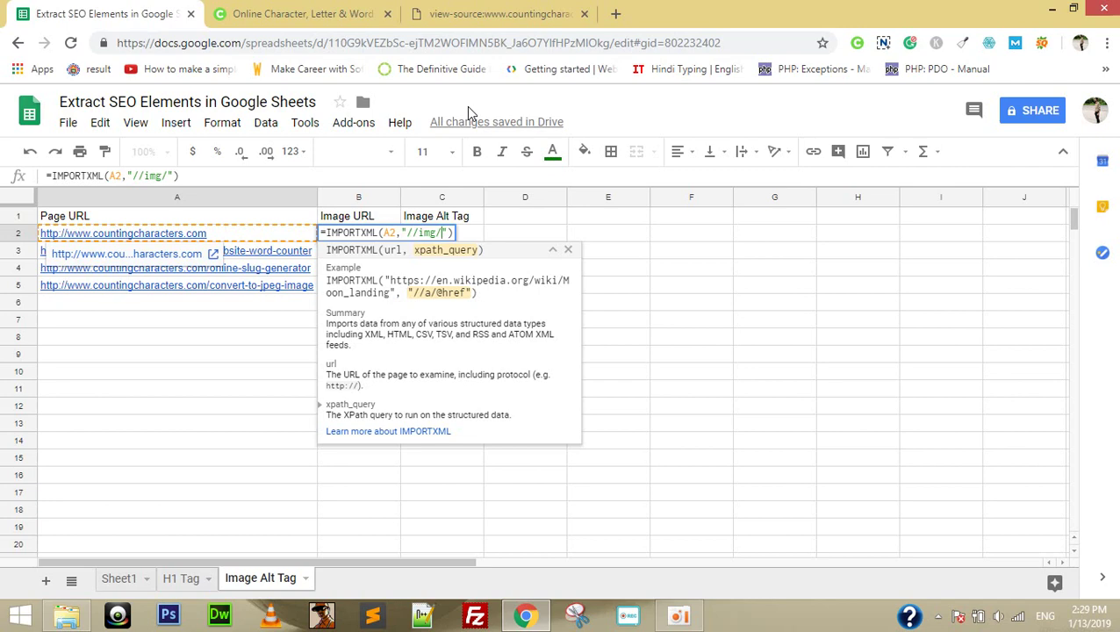
pyautogui.click(479, 14)
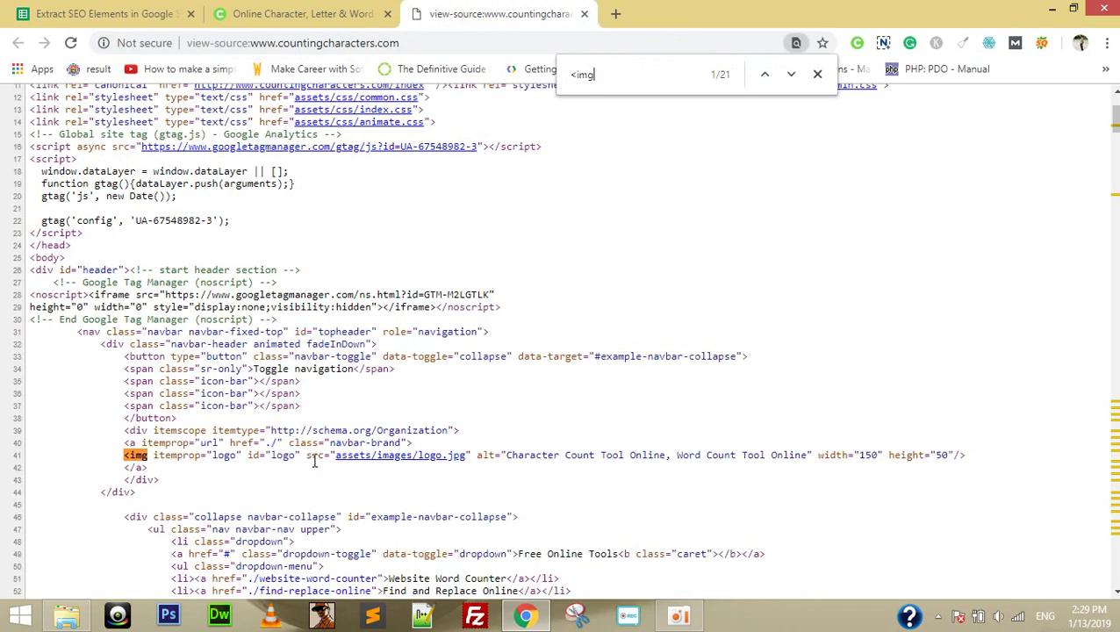
pyautogui.click(52, 13)
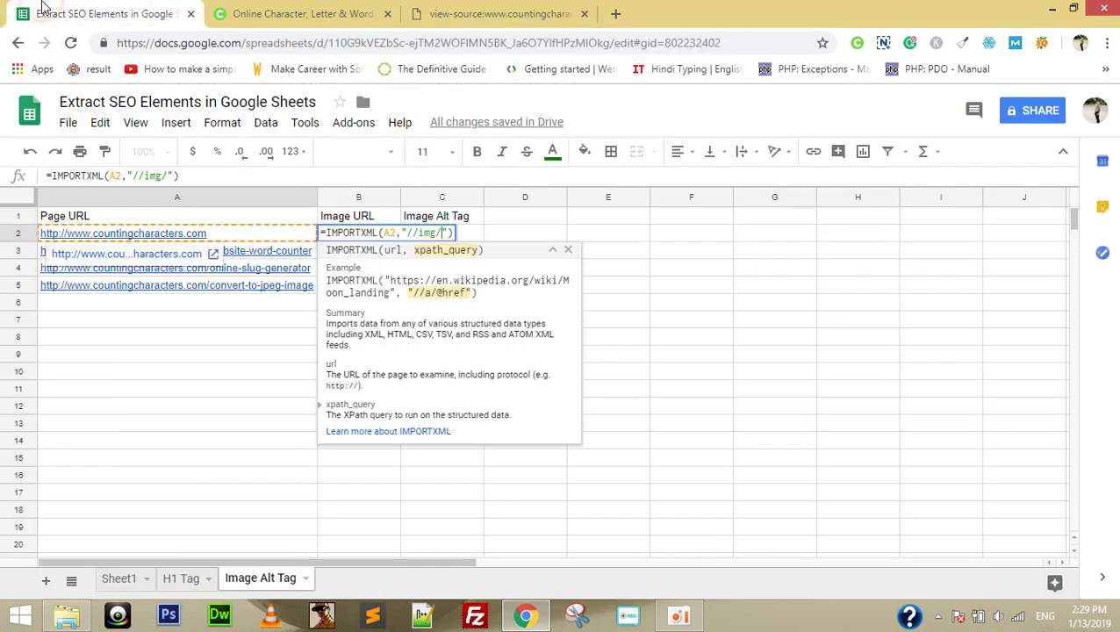
pyautogui.write('@src')
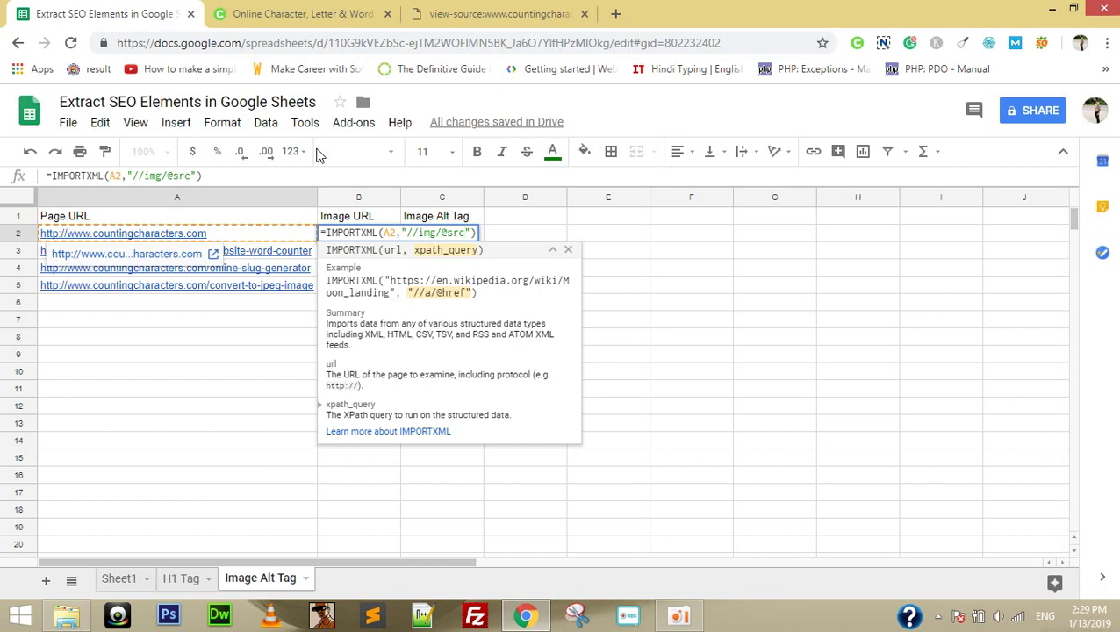
pyautogui.press('Return')
pyautogui.moveTo(386, 237)
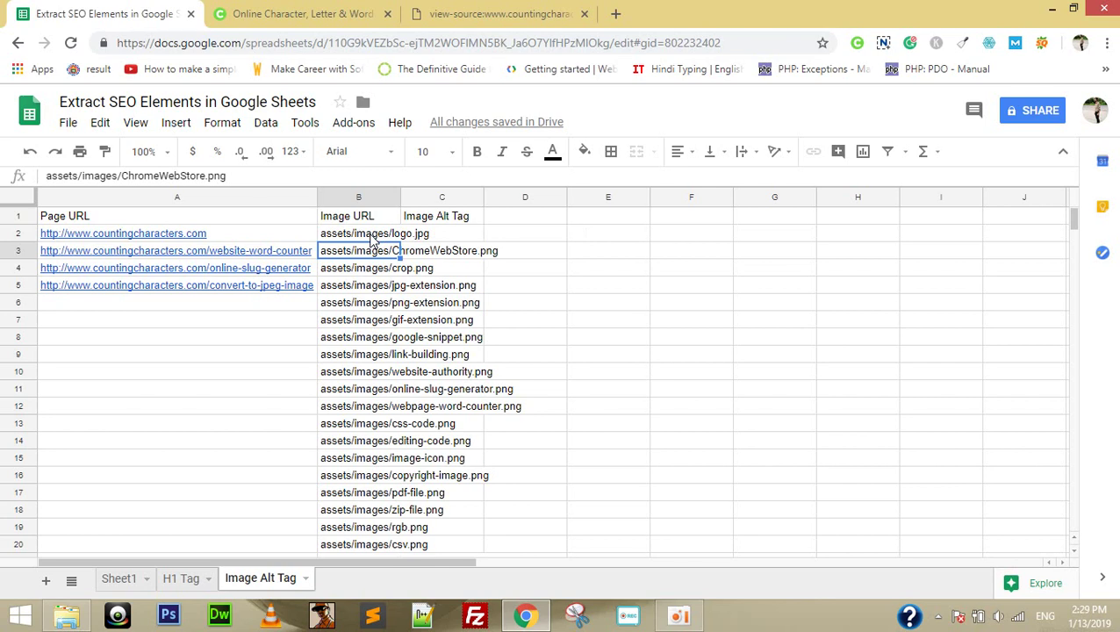
# Review the imported image paths in column B and autofit the column to the longest path
pyautogui.click(307, 255)
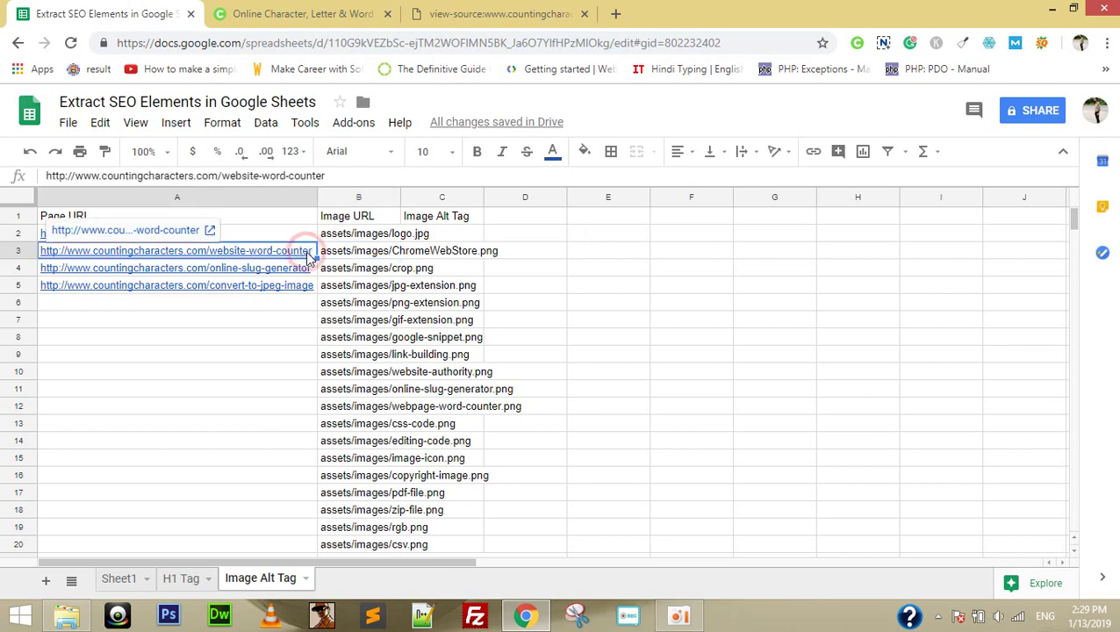
pyautogui.click(283, 237)
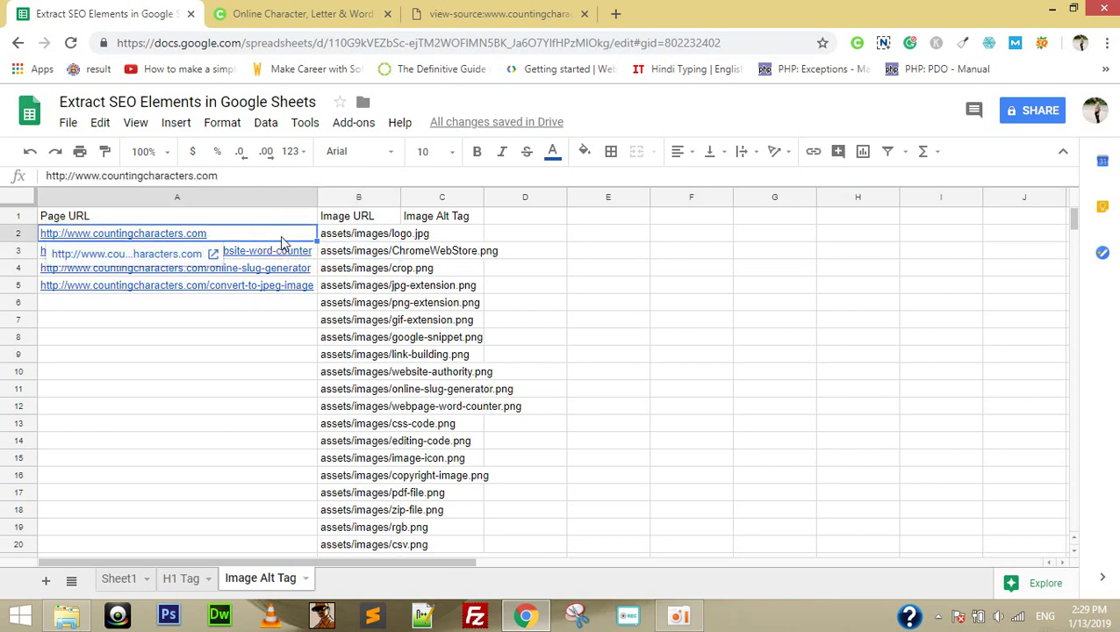
pyautogui.click(348, 244)
pyautogui.hotkey('ctrl', 'Down')
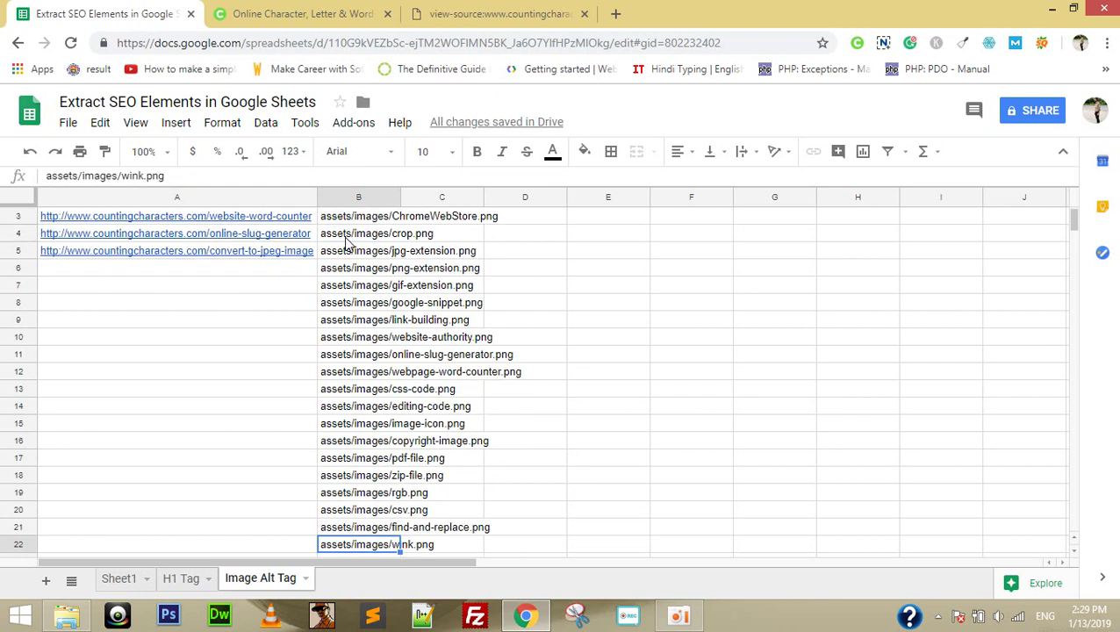
pyautogui.press('Down')
pyautogui.press('Up')
pyautogui.press('Up')
pyautogui.hotkey('ctrl', 'Up')
pyautogui.press('Down')
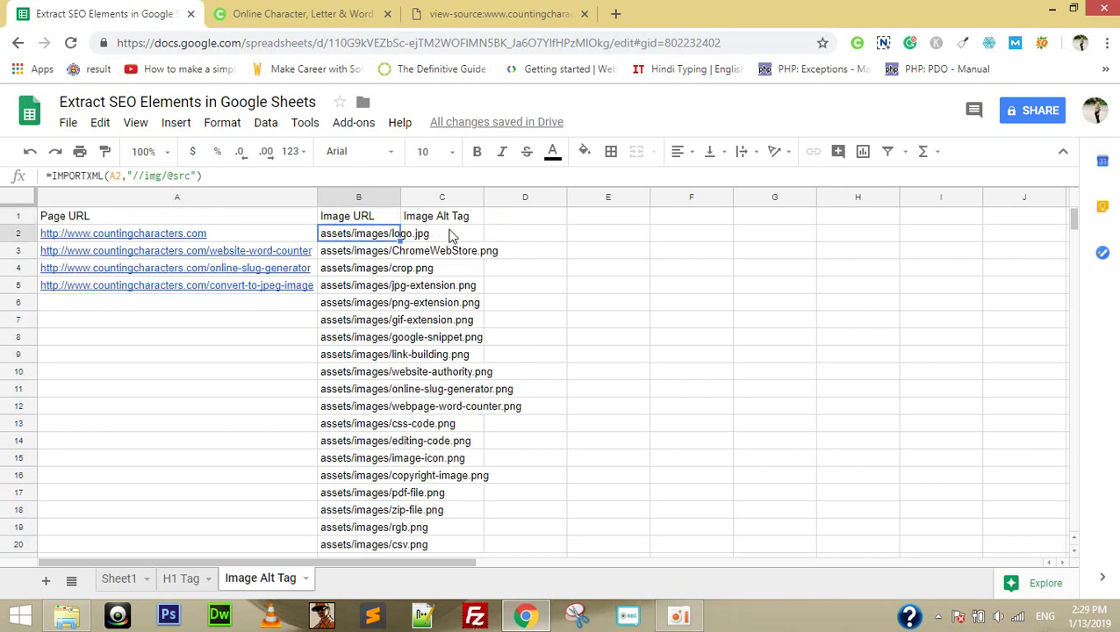
pyautogui.doubleClick(398, 195)
# Begin the formula =IMPORTXML(A2,"//img/") in C2 under Image Alt Tag
pyautogui.click(548, 235)
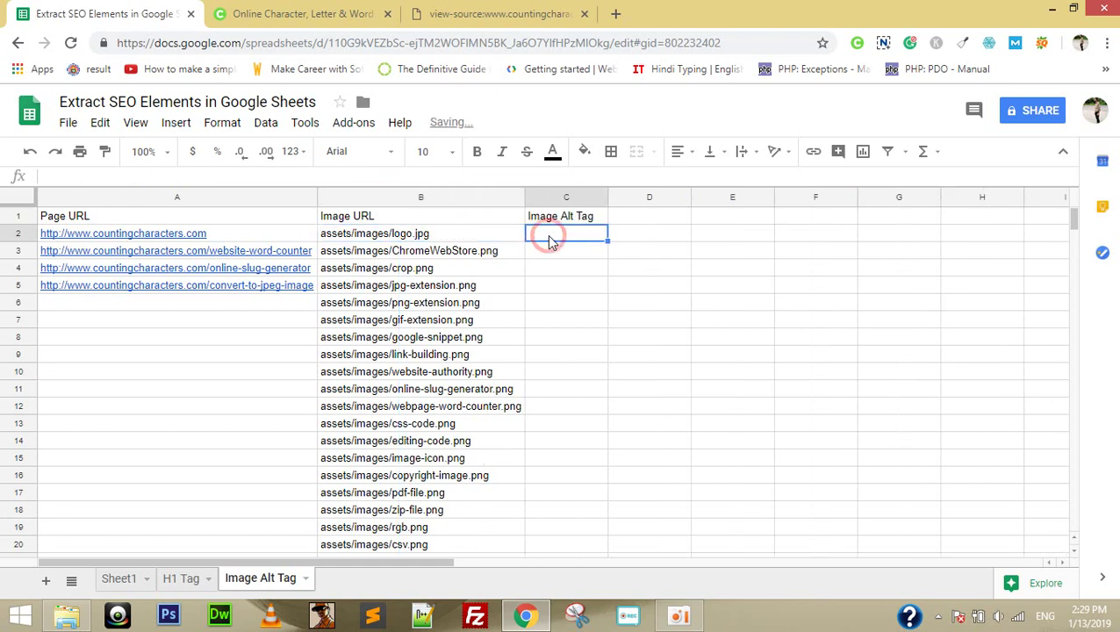
pyautogui.write('=m')
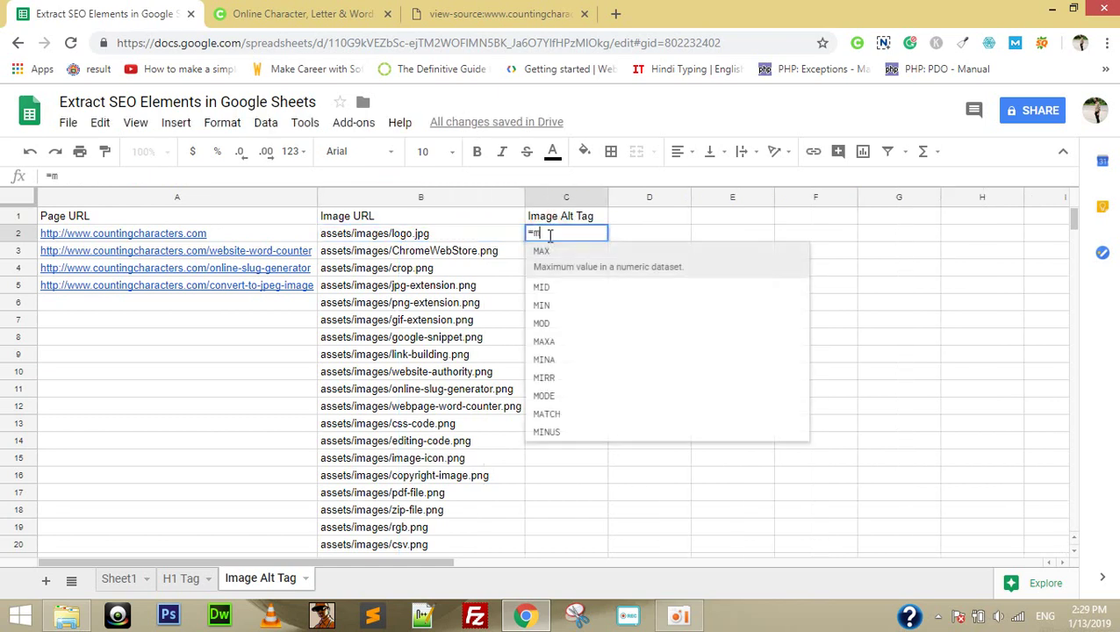
pyautogui.press('BackSpace')
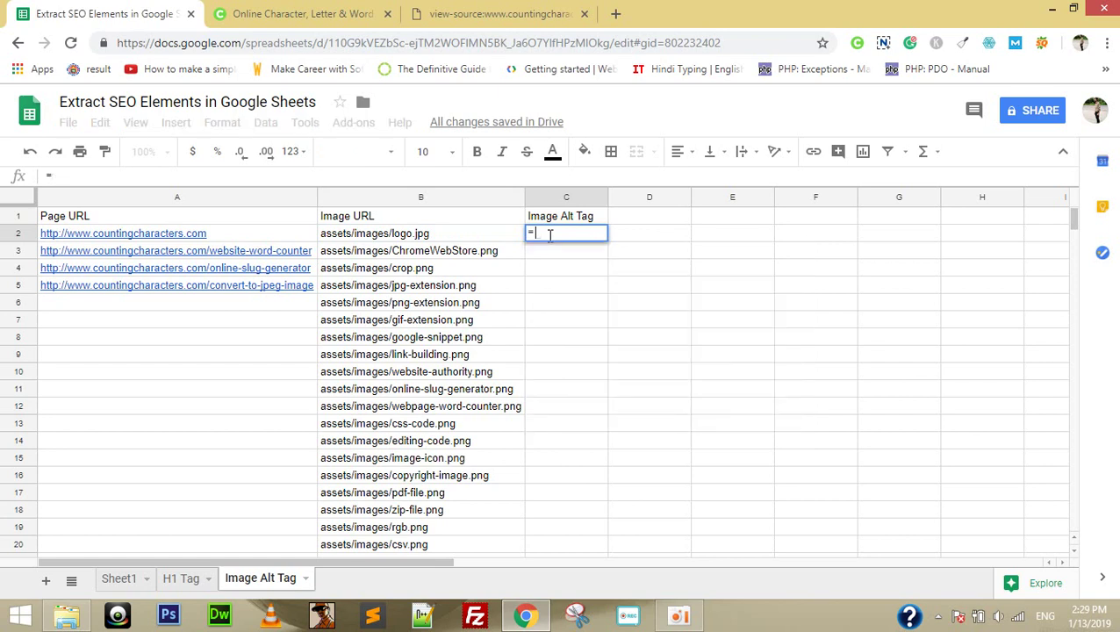
pyautogui.write('importx')
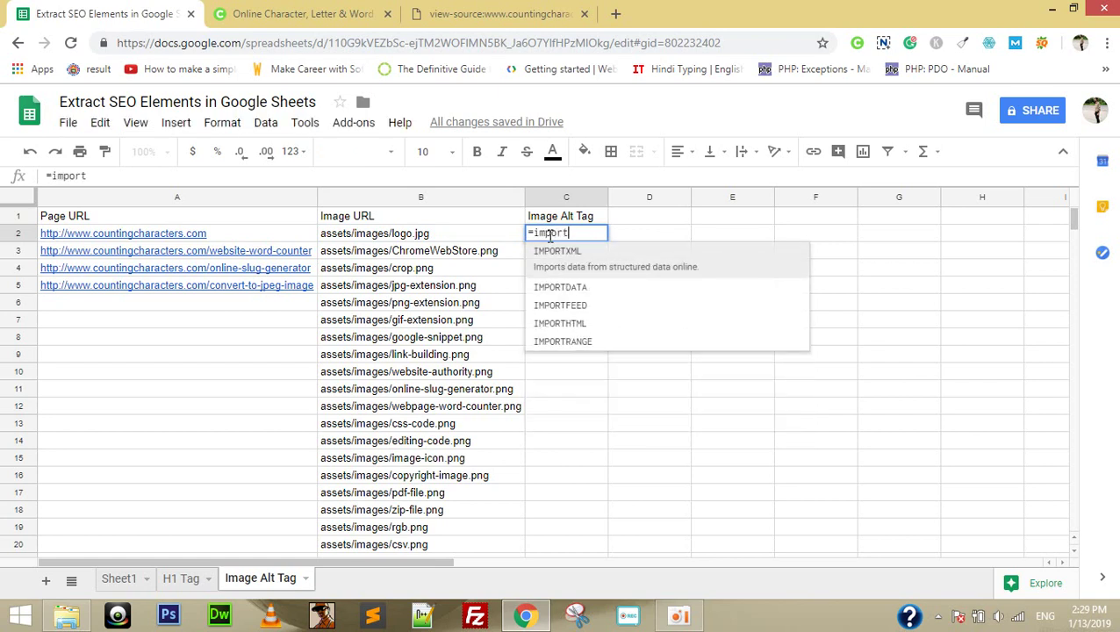
pyautogui.press('Tab')
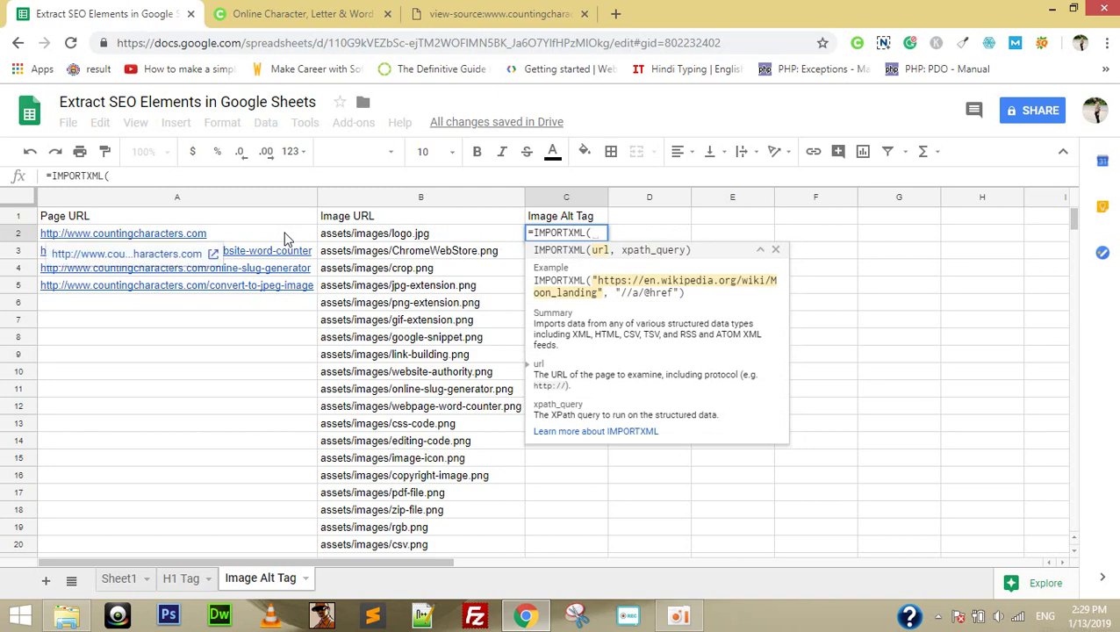
pyautogui.click(285, 233)
pyautogui.write(',"')
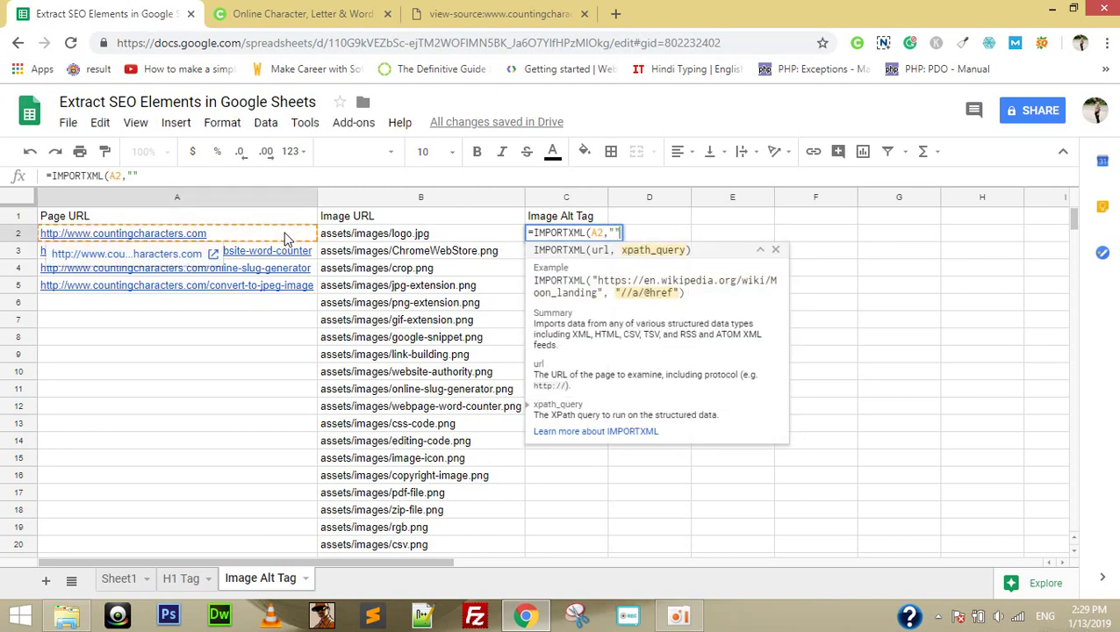
pyautogui.write('im')
pyautogui.press('BackSpace')
pyautogui.press('BackSpace')
pyautogui.write('/')
pyautogui.write('/img')
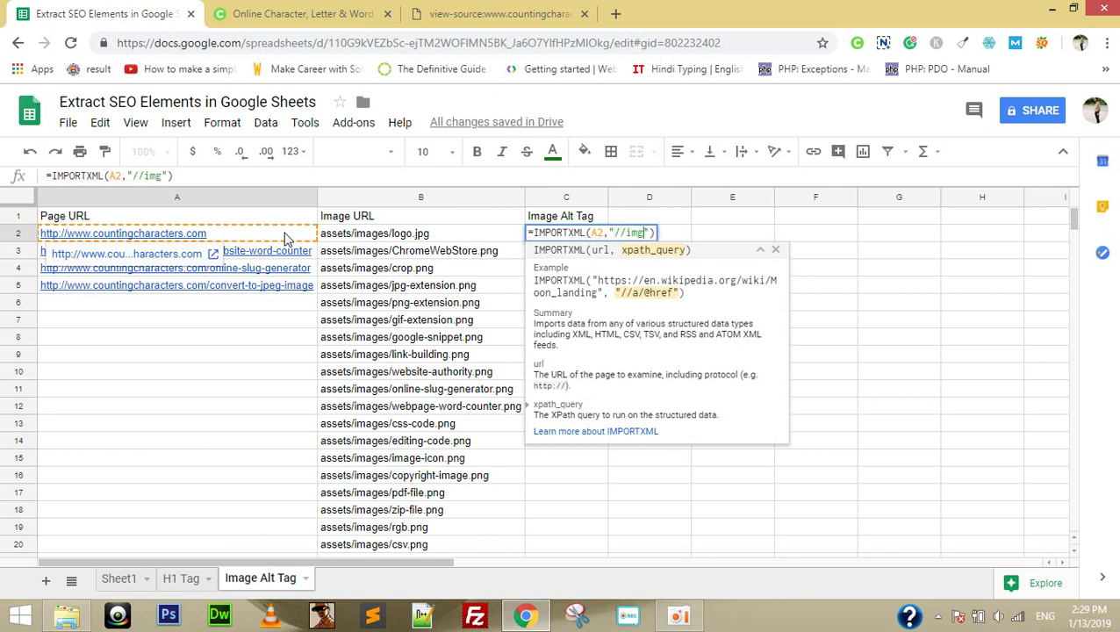
pyautogui.write('/@')
pyautogui.hotkey('ctrl', 'Tab')
pyautogui.hotkey('ctrl', 'Tab')
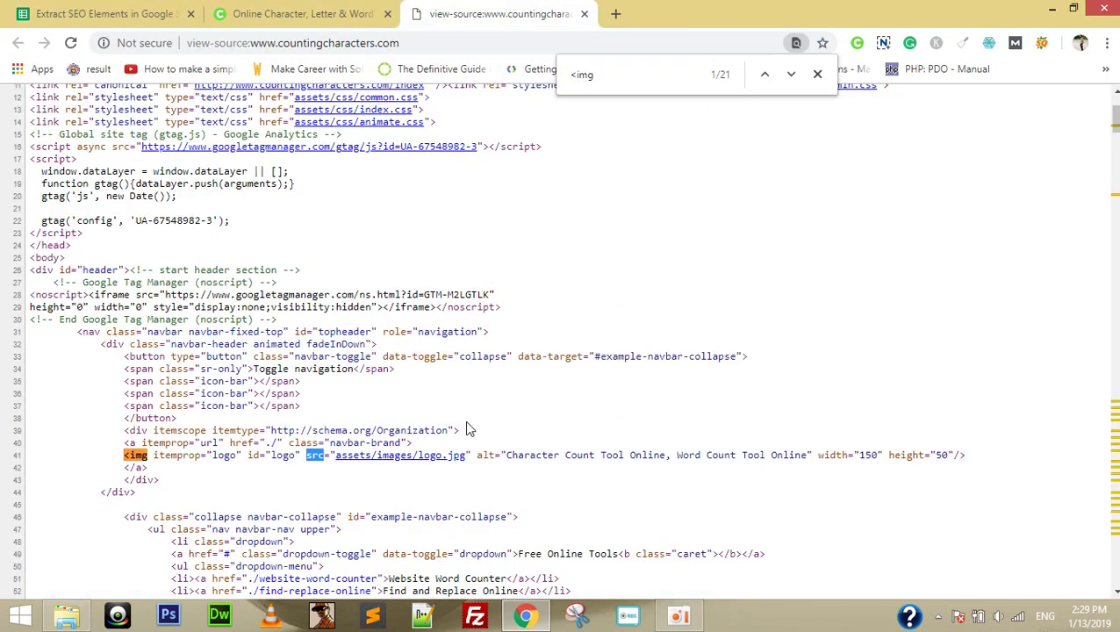
pyautogui.doubleClick(485, 455)
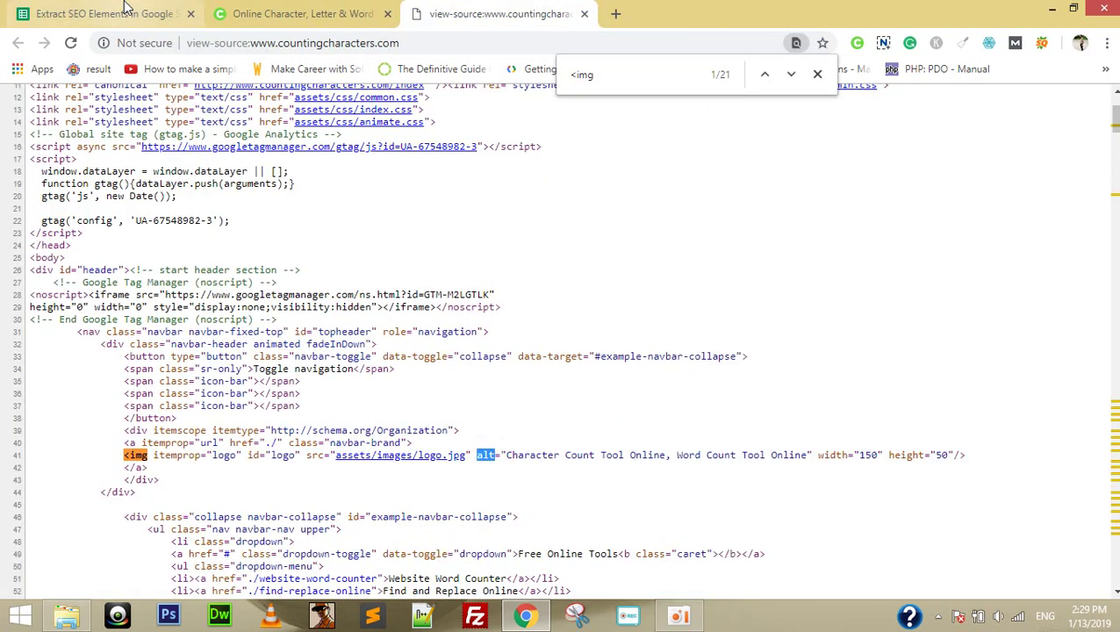
pyautogui.click(126, 7)
pyautogui.write('alt"')
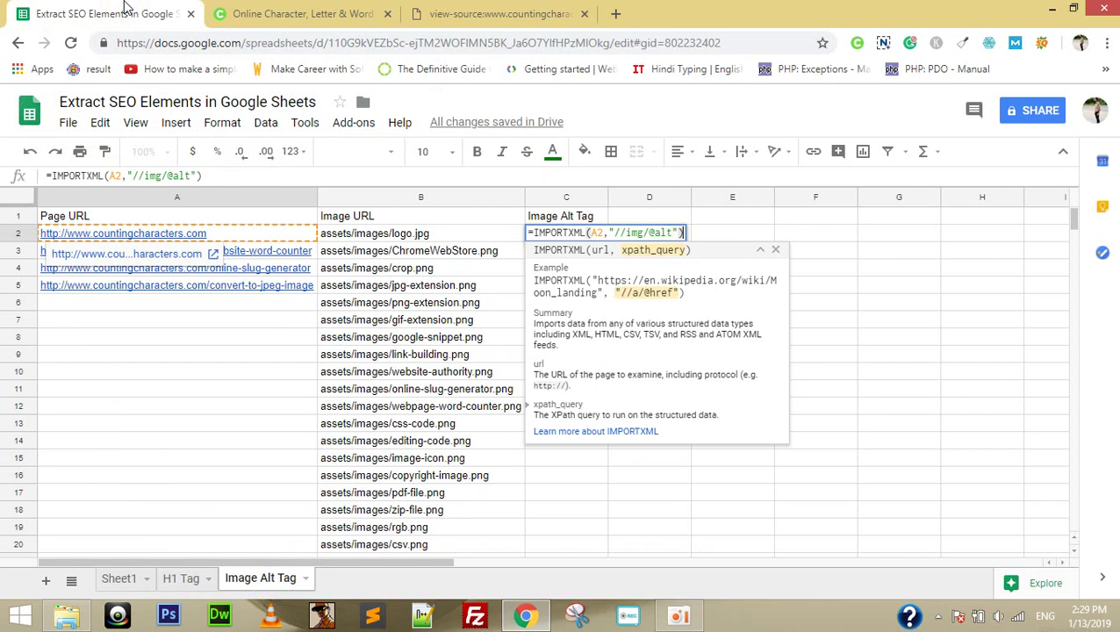
pyautogui.write(')')
pyautogui.press('Return')
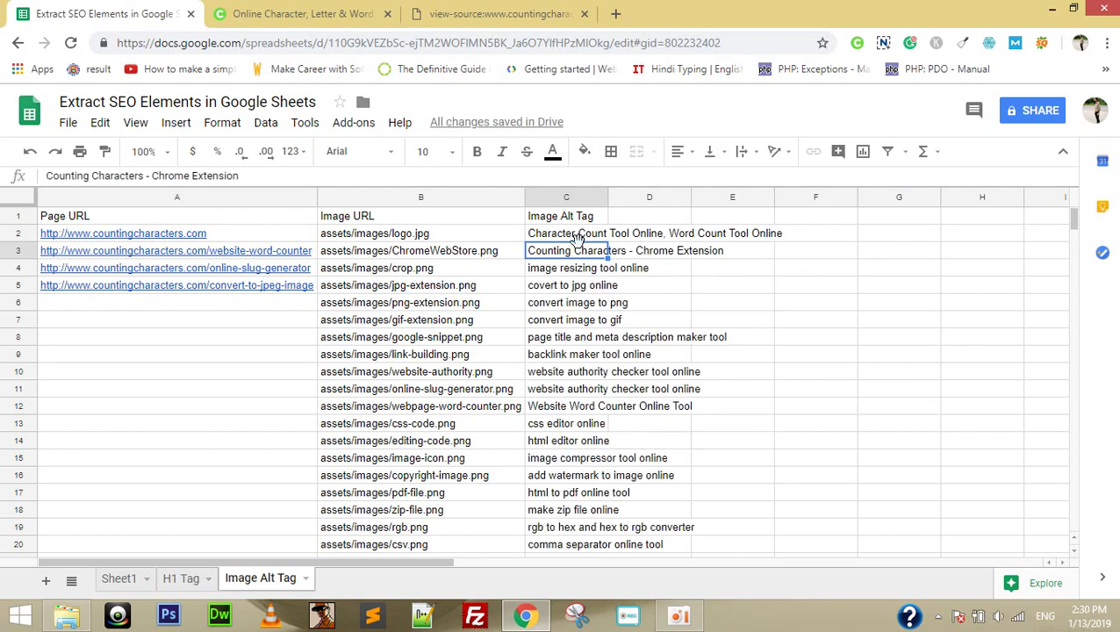
# Compare the imported alt texts with their image paths, briefly clearing and restoring one alt text
pyautogui.scroll(-2, 553, 329)
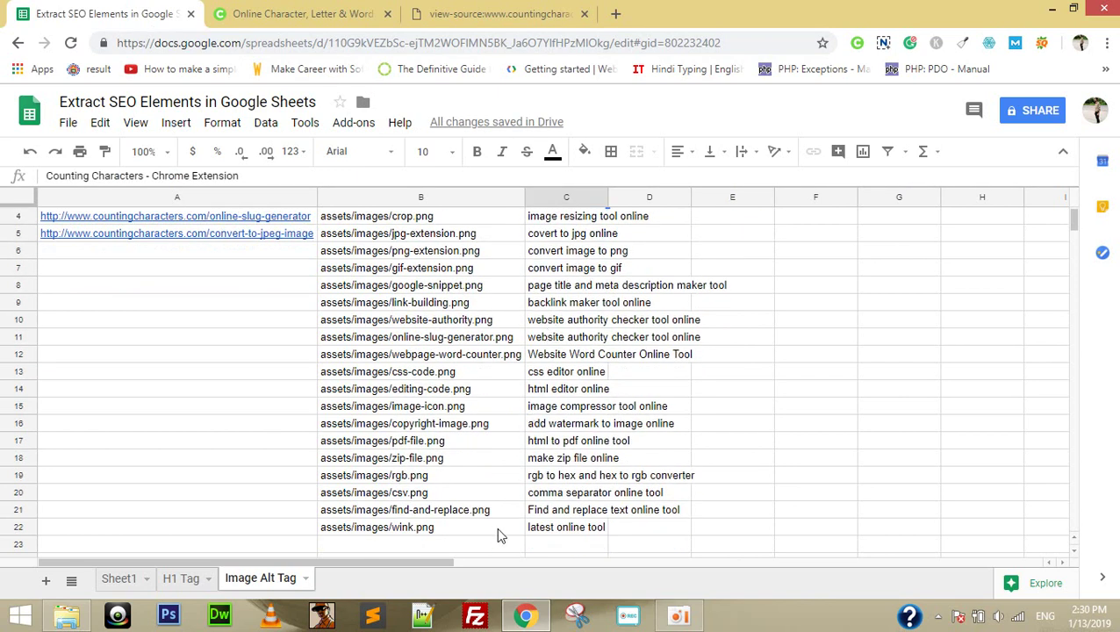
pyautogui.click(486, 530)
pyautogui.press('Right')
pyautogui.press('Left')
pyautogui.press('Right')
pyautogui.press('Up')
pyautogui.press('Up')
pyautogui.press('Up')
pyautogui.press('Up')
pyautogui.press('Left')
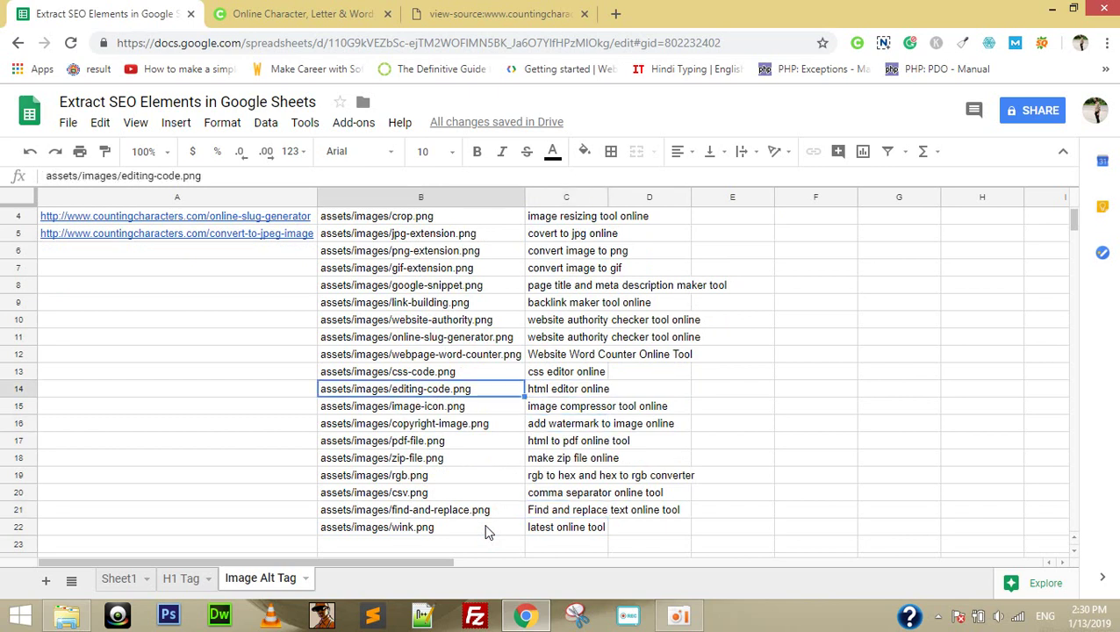
pyautogui.hotkey('shift', 'Right')
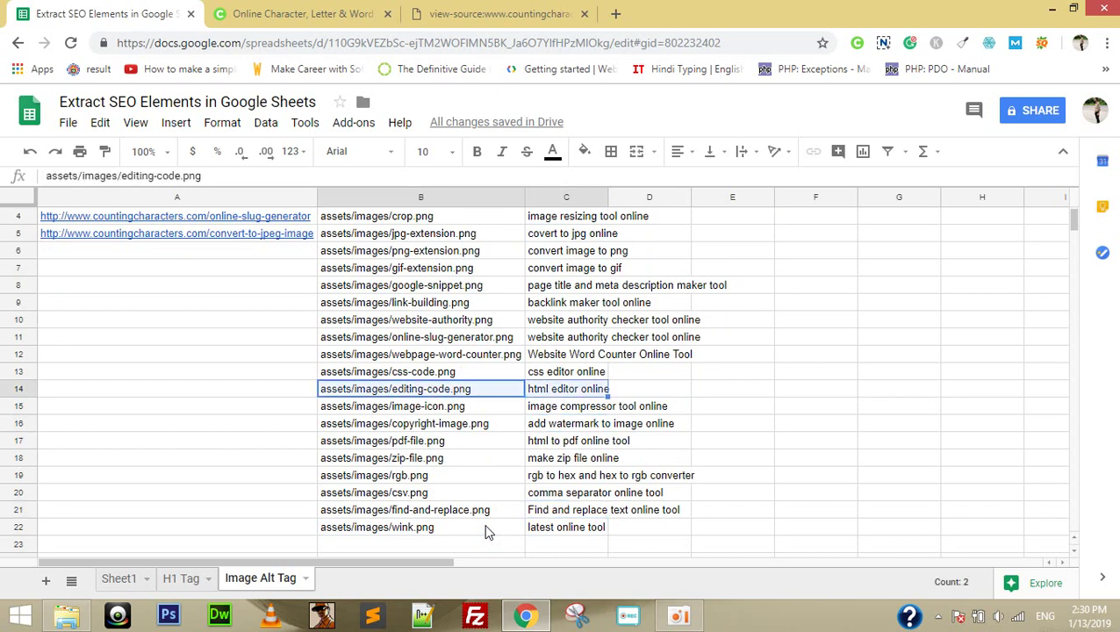
pyautogui.press('Right')
pyautogui.press('Delete')
pyautogui.hotkey('ctrl', 'z')
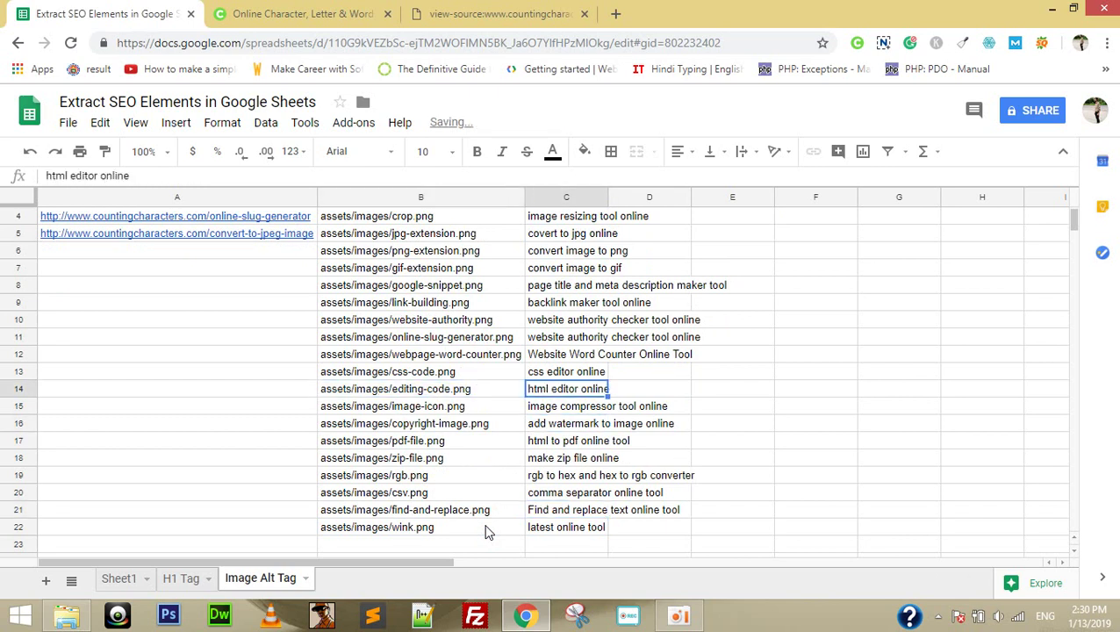
# Check the second page URL in A3 and the B2 image path formula, then go to Sheet1
pyautogui.press('Up')
pyautogui.hotkey('ctrl', 'Up')
pyautogui.press('Down')
pyautogui.press('Down')
pyautogui.press('Left')
pyautogui.press('Left')
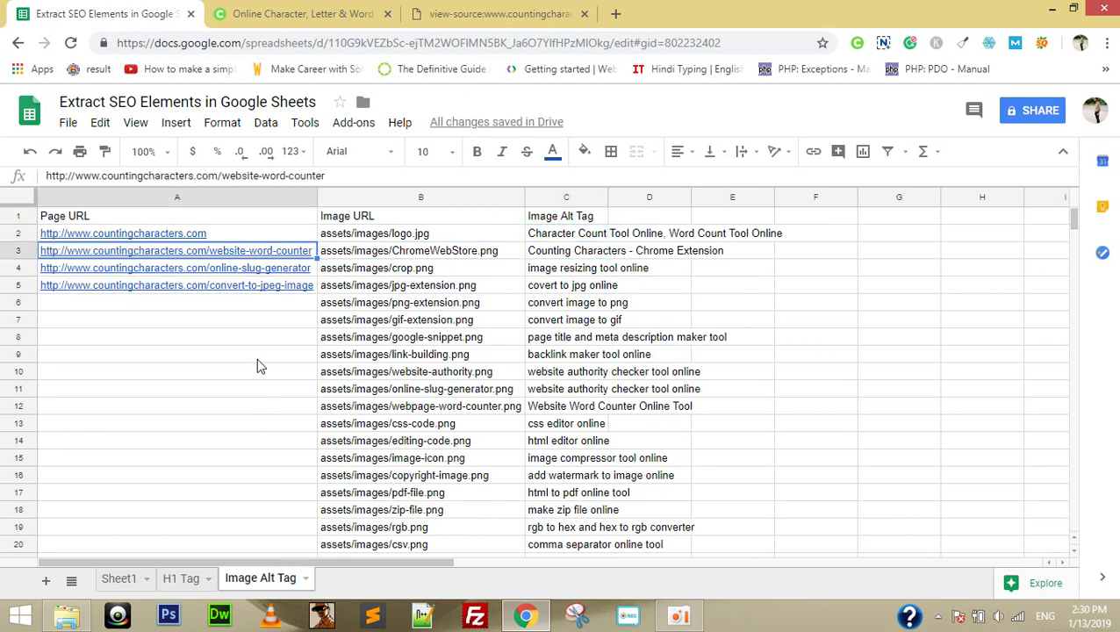
pyautogui.click(374, 234)
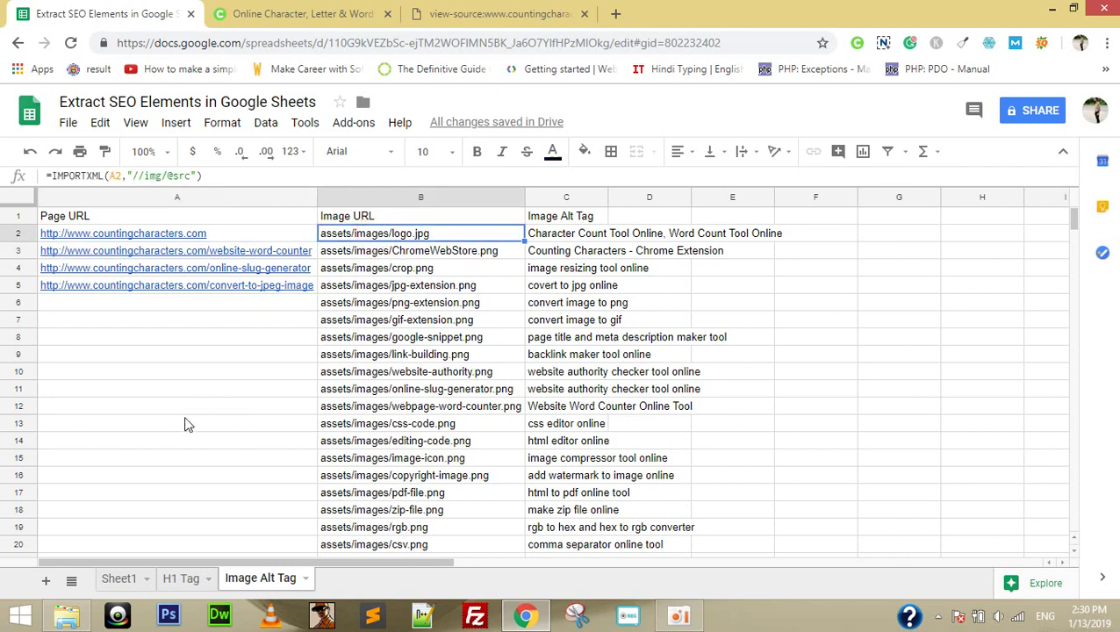
pyautogui.click(119, 580)
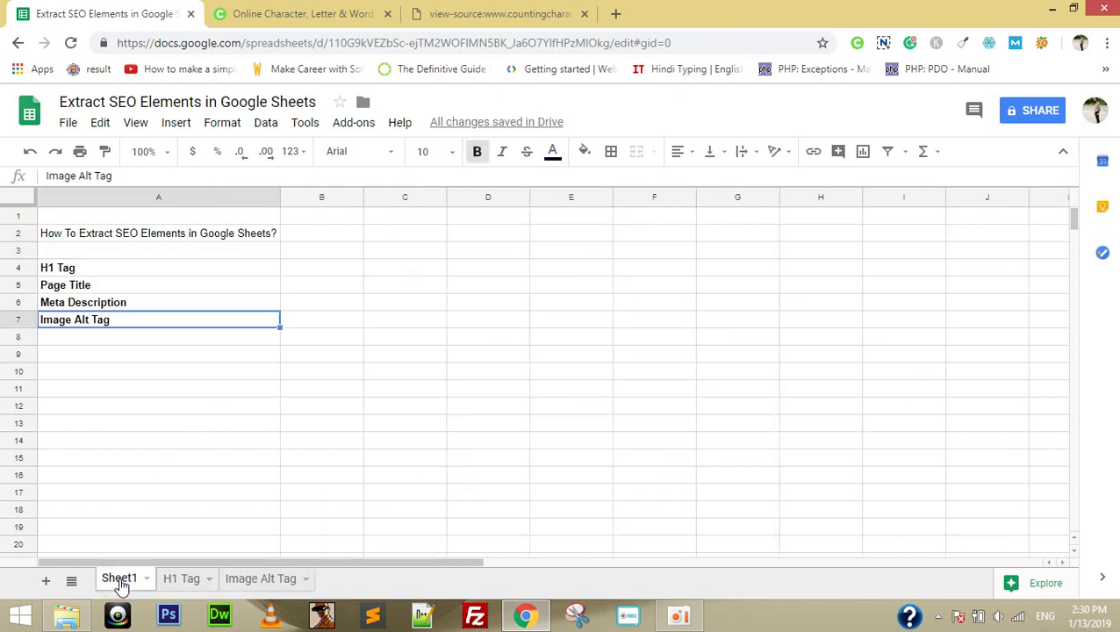
# Go over the H1 Tag, Page Title, Meta Description and Image Alt Tag headings, then select A9
pyautogui.click(97, 269)
pyautogui.click(114, 319)
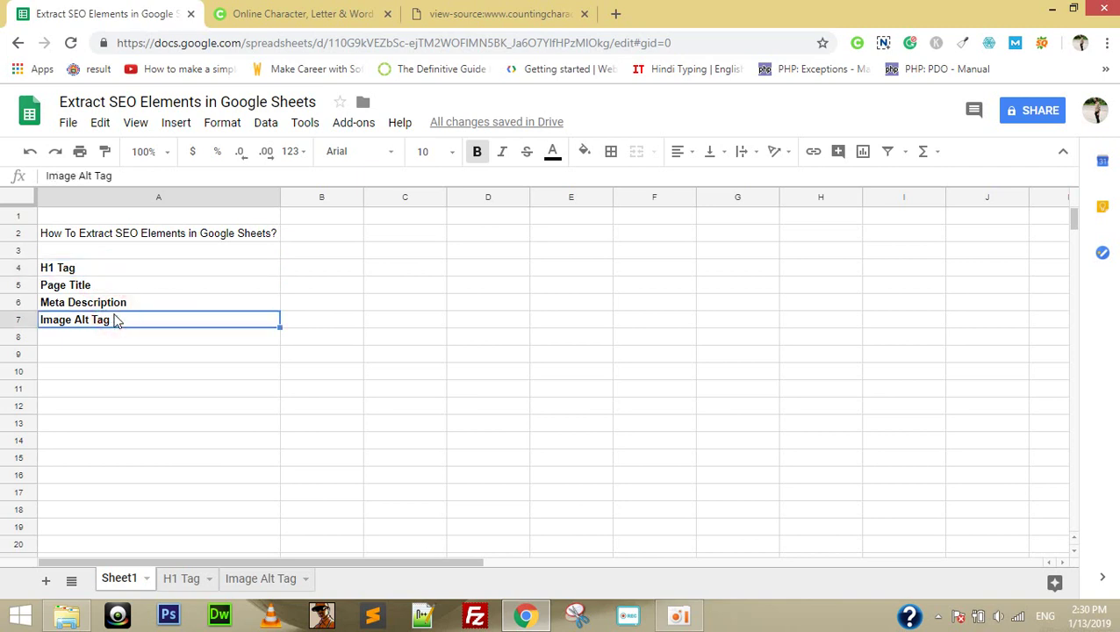
pyautogui.press('Up')
pyautogui.press('Up')
pyautogui.press('Up')
pyautogui.press('Up')
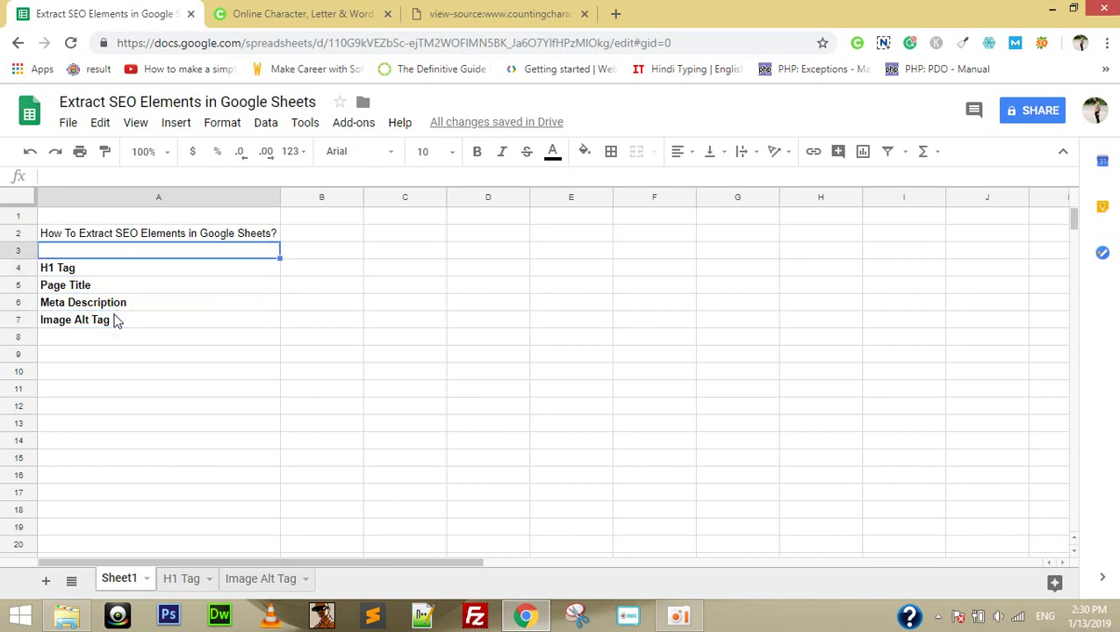
pyautogui.click(99, 264)
pyautogui.click(108, 290)
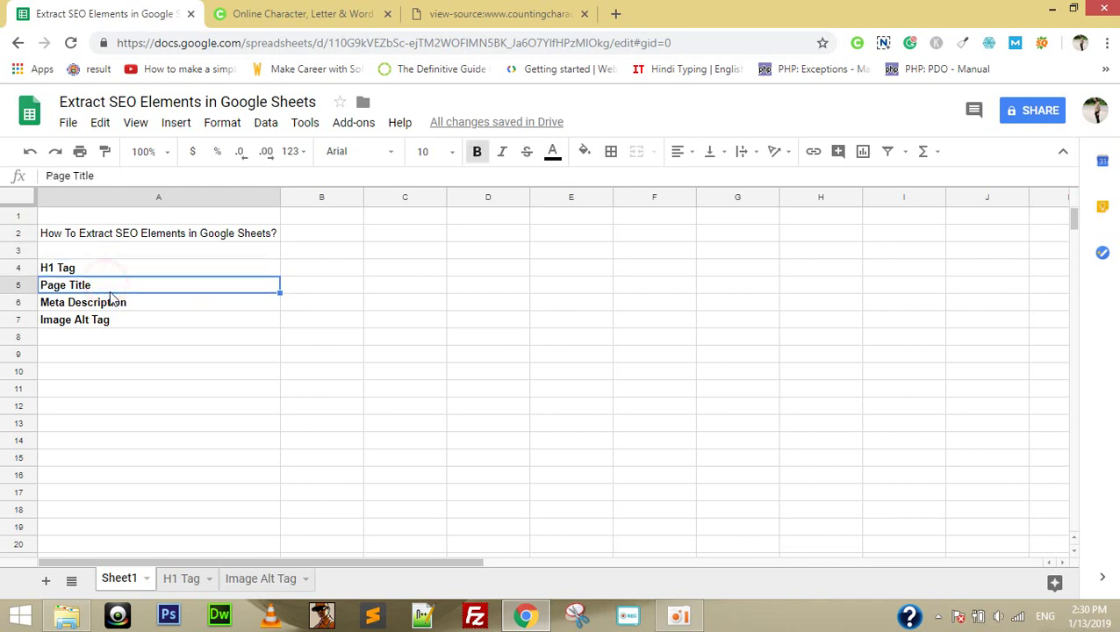
pyautogui.click(113, 302)
pyautogui.click(115, 321)
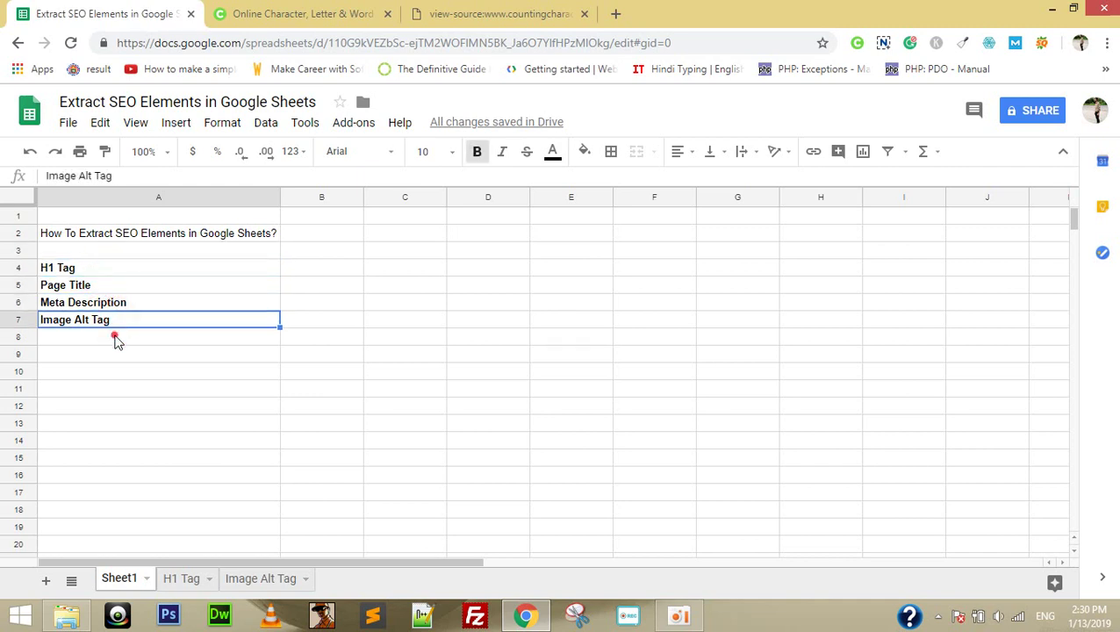
pyautogui.click(118, 341)
pyautogui.press('Down')
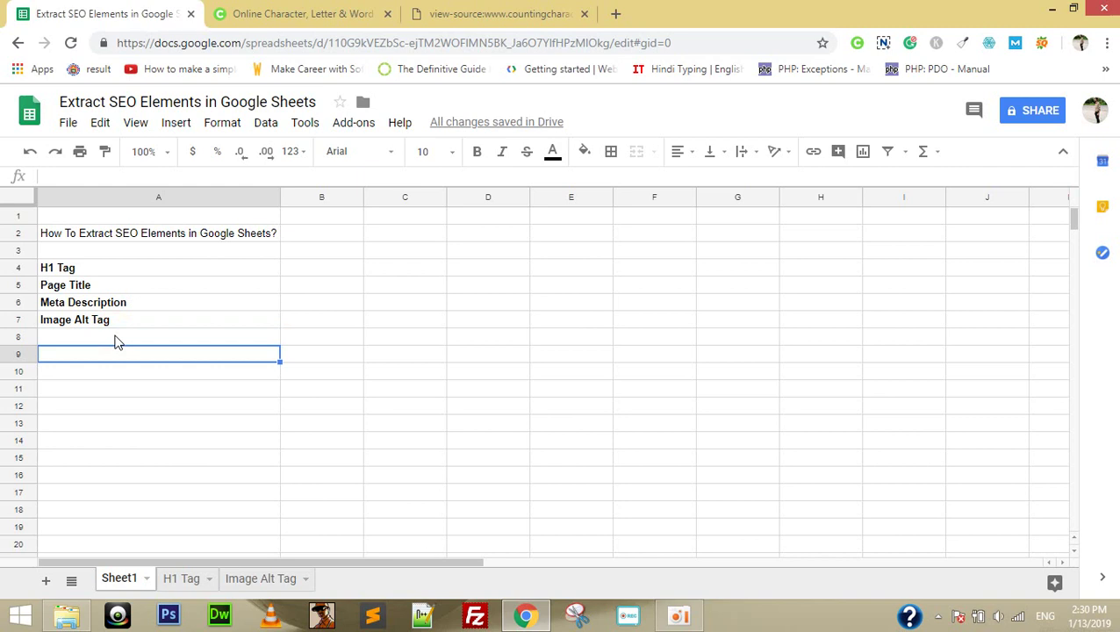
# List canonical url, internal links, external links and social profile in A9 through A12
pyautogui.write('canonical urlk')
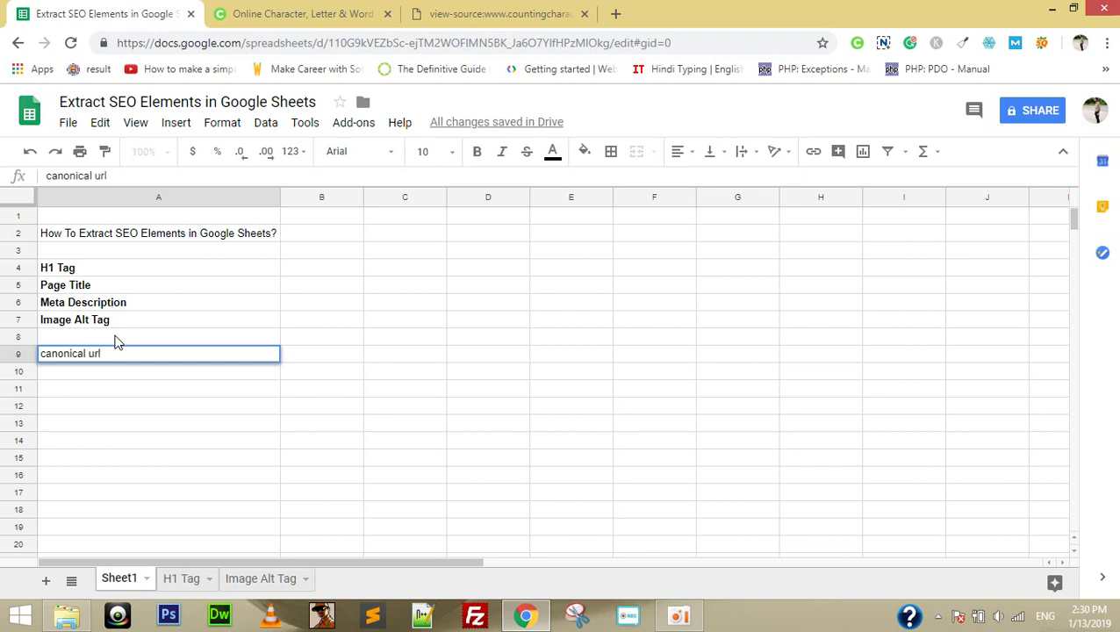
pyautogui.press('Return')
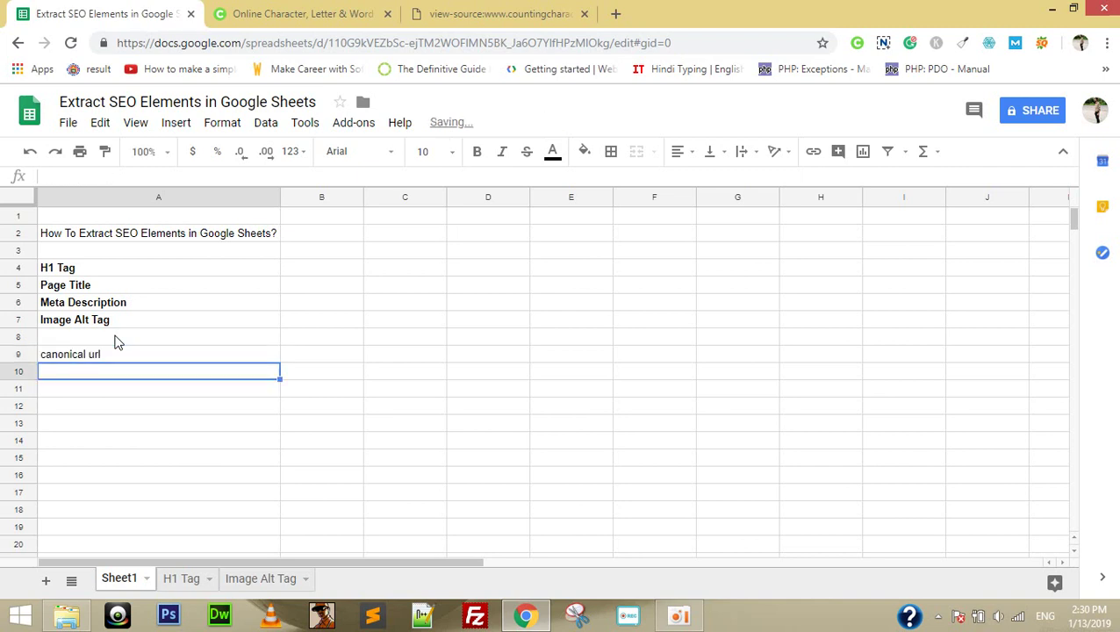
pyautogui.write('internal ')
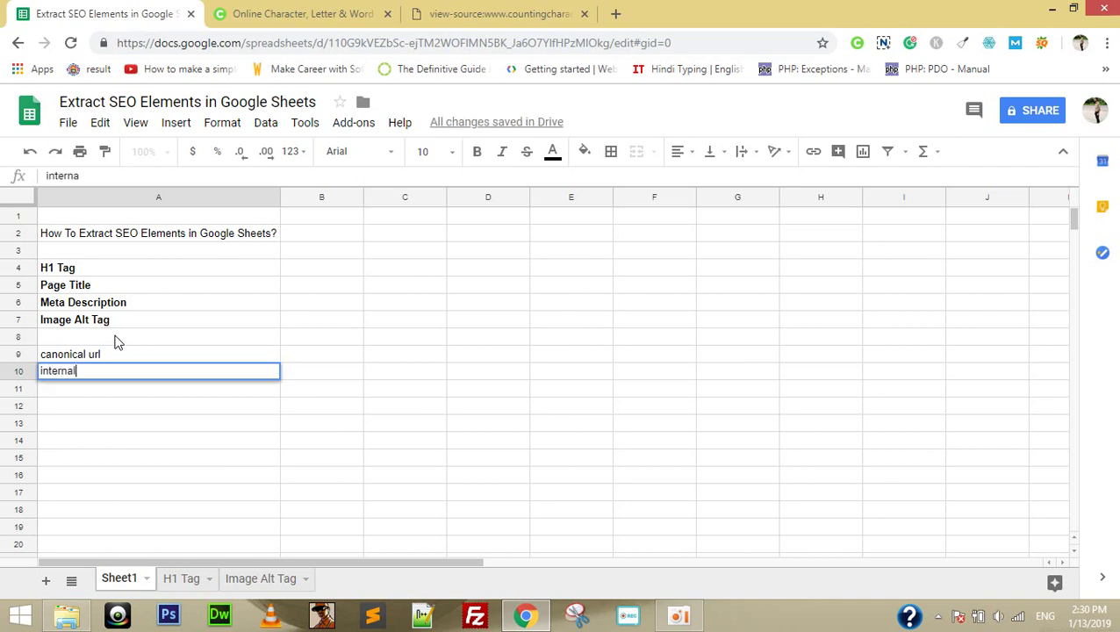
pyautogui.write('links')
pyautogui.press('Return')
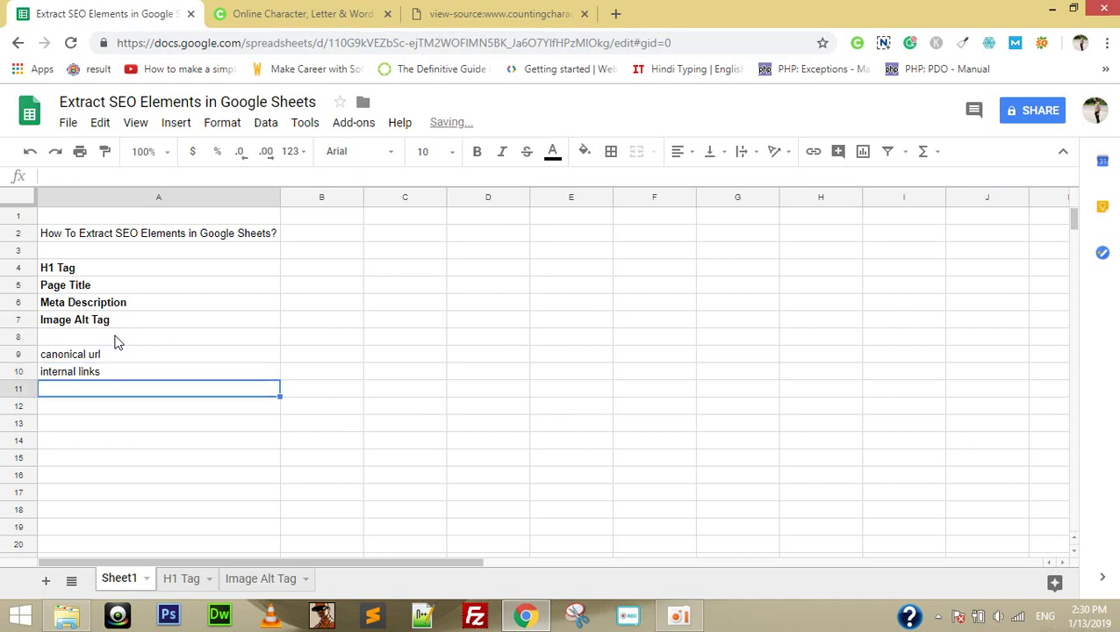
pyautogui.write('extern')
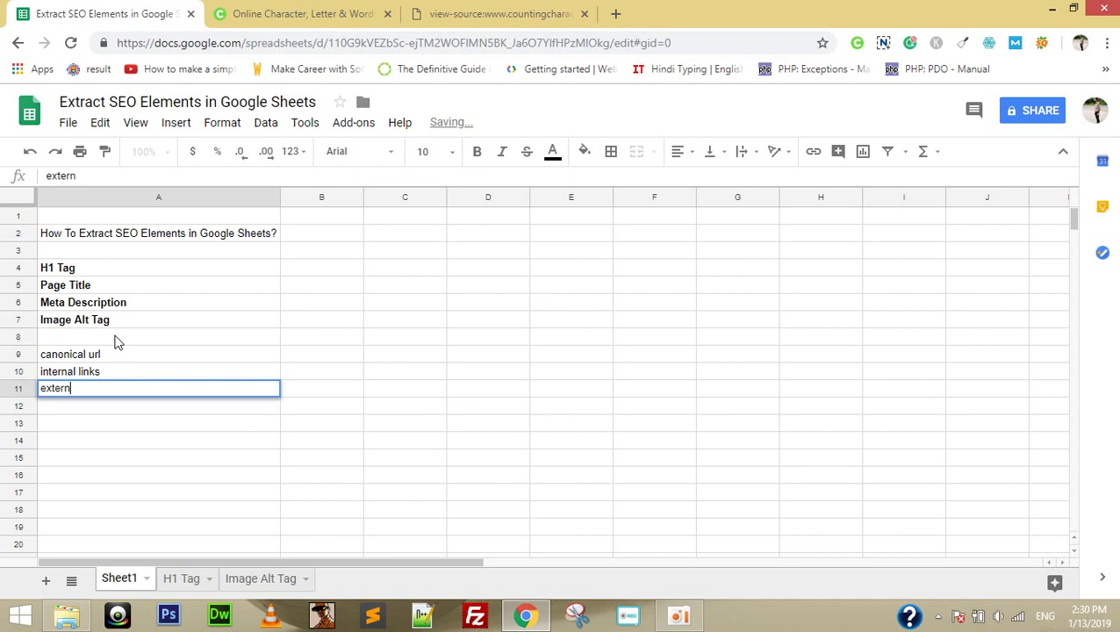
pyautogui.write('al links')
pyautogui.press('Return')
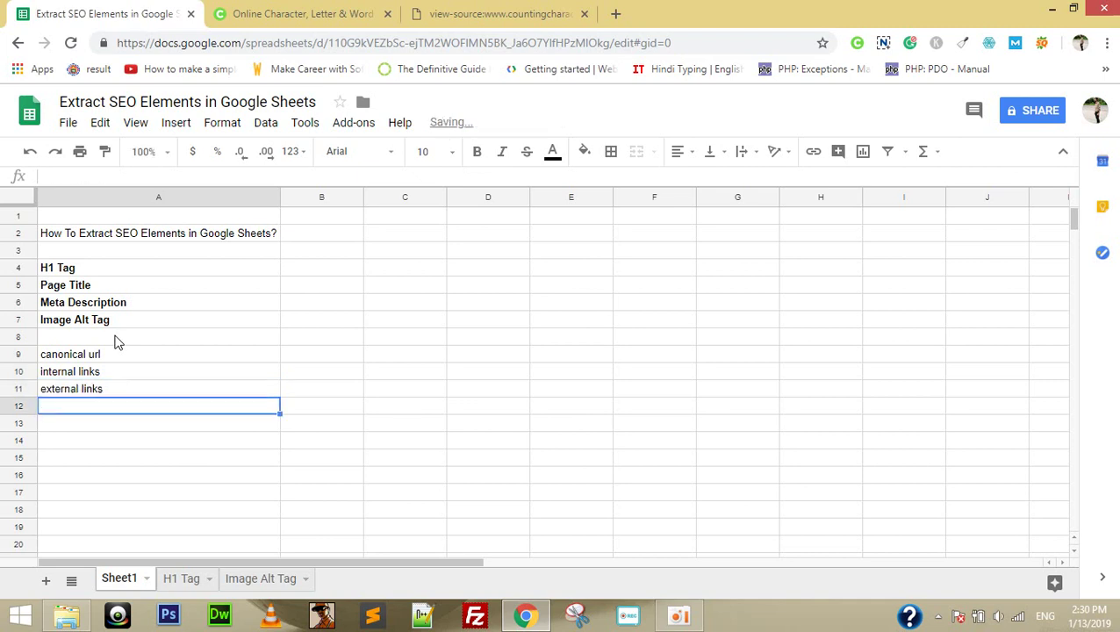
pyautogui.write('social pri')
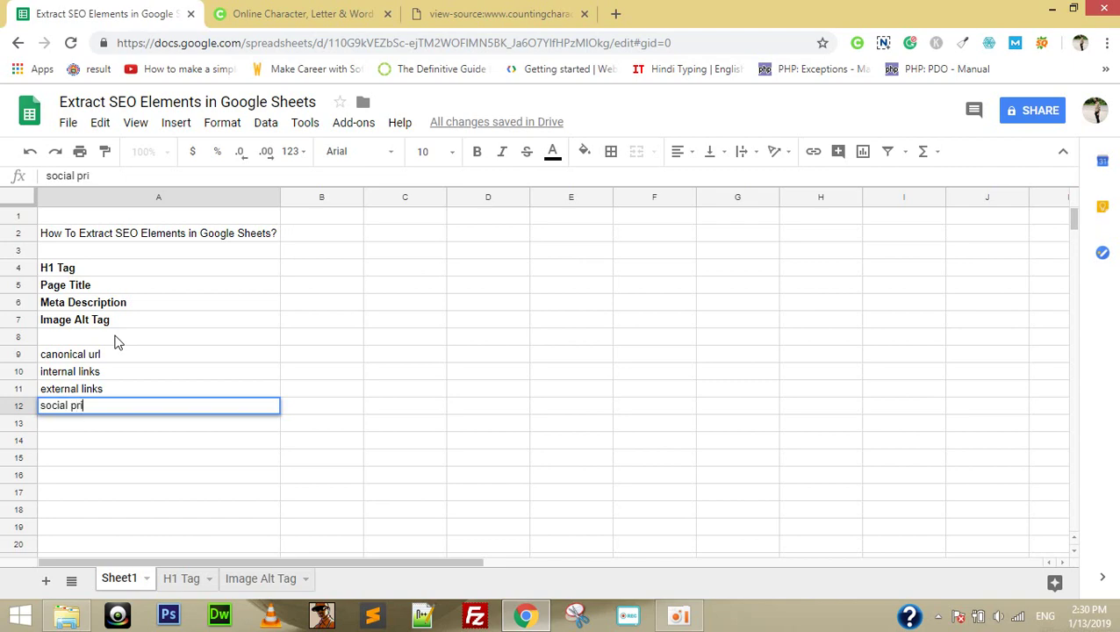
pyautogui.write('ofile')
pyautogui.press('Return')
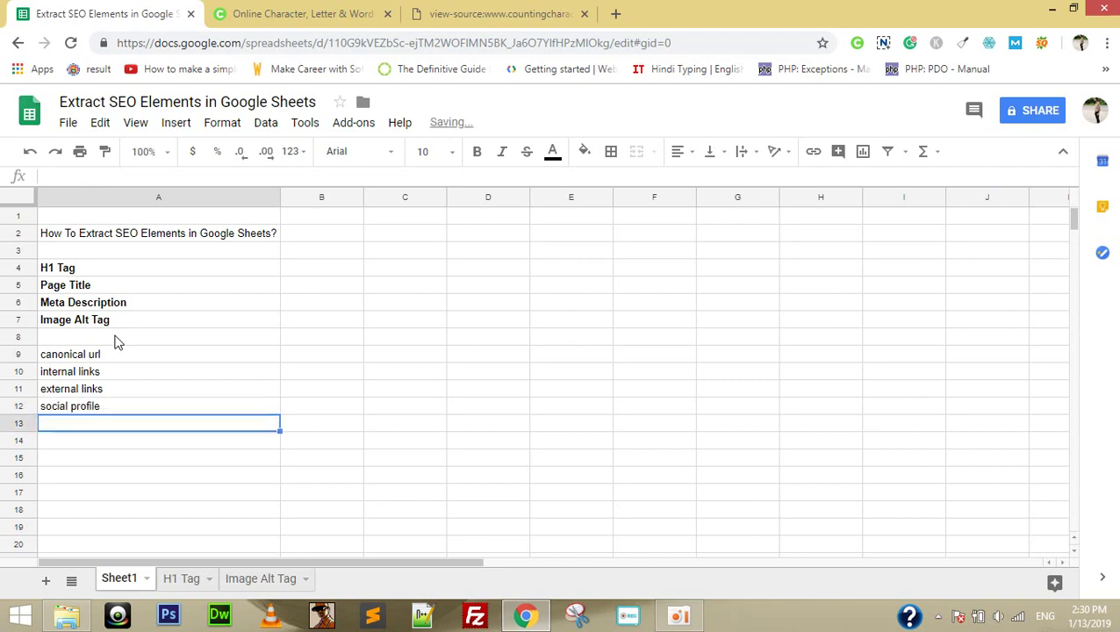
pyautogui.hotkey('ctrl', 'Tab')
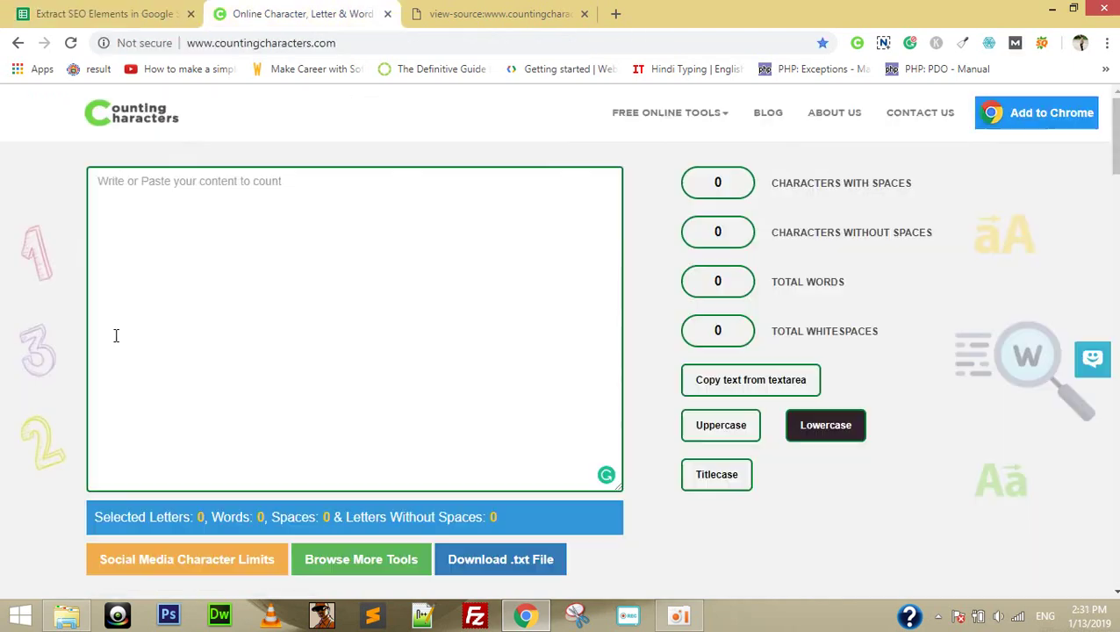
# Scroll through the img tags and their alt attributes in the page source
pyautogui.hotkey('ctrl', 'Tab')
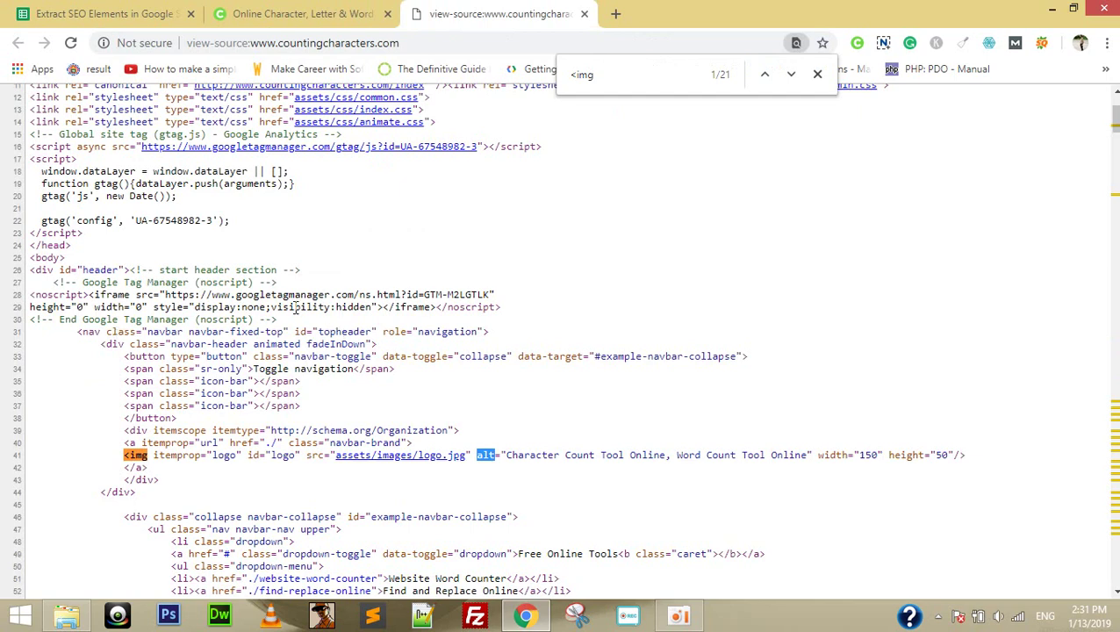
pyautogui.scroll(3, 418, 298)
pyautogui.scroll(1, 412, 314)
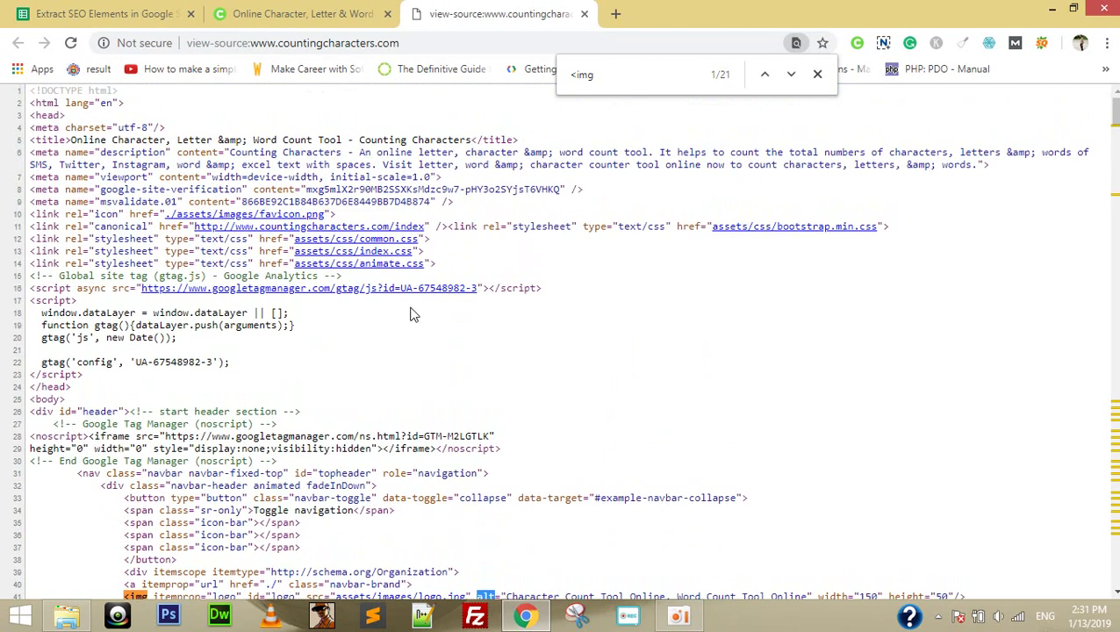
pyautogui.scroll(-1, 413, 313)
pyautogui.scroll(-1, 413, 313)
pyautogui.scroll(-3, 412, 314)
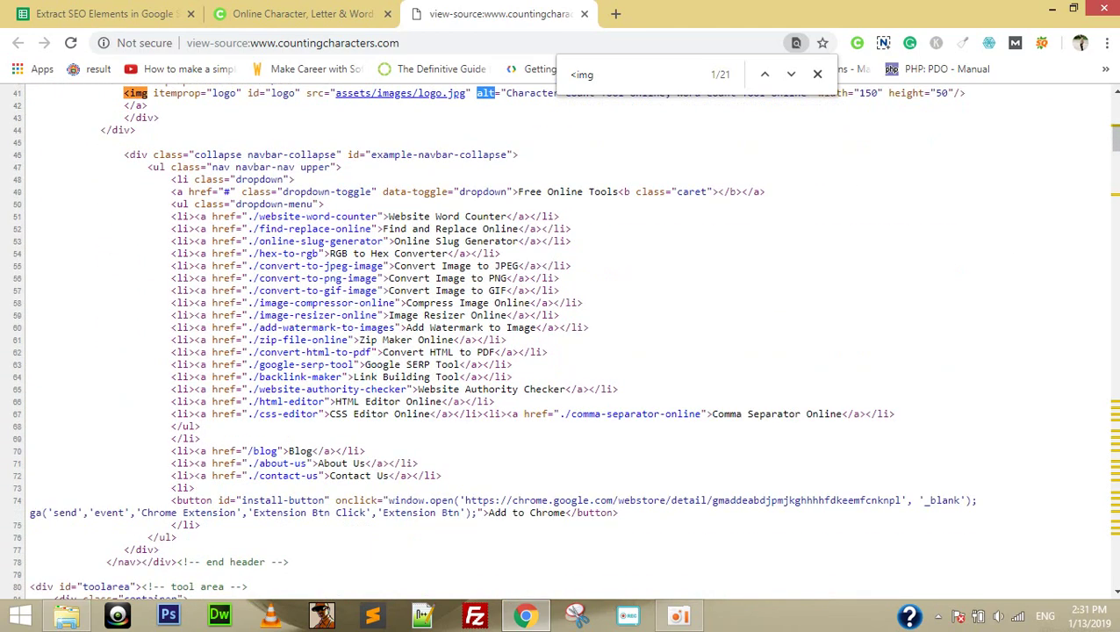
pyautogui.moveTo(1112, 138); pyautogui.dragTo(1115, 402)
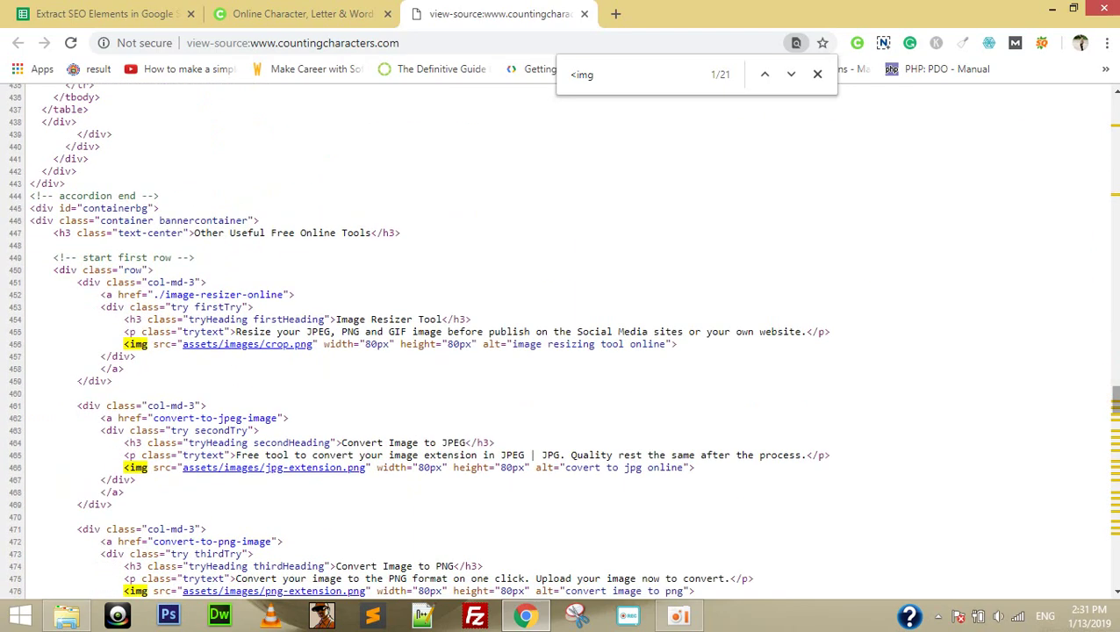
# Back in the spreadsheet, start typing a 'do follow' entry in A13
pyautogui.hotkey('ctrl', '1')
pyautogui.write('do')
pyautogui.write('ollo')
pyautogui.press('BackSpace')
pyautogui.press('BackSpace')
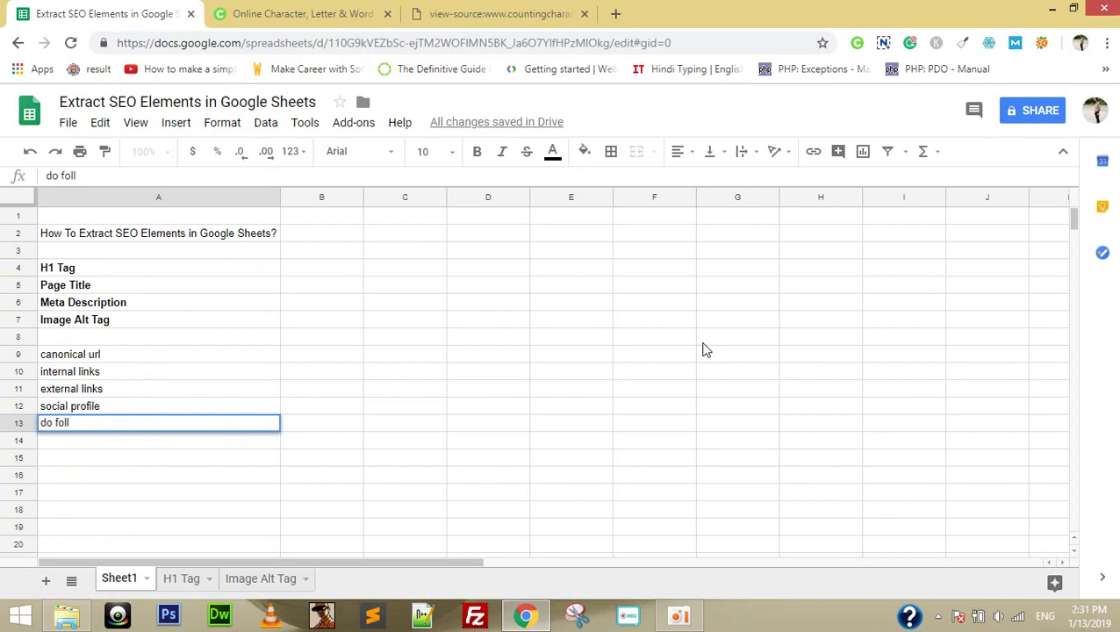
# Discard the A13 entry and enter 'do follow links' in B11 and 'nofollow links' in C11
pyautogui.press('Escape')
pyautogui.click(248, 391)
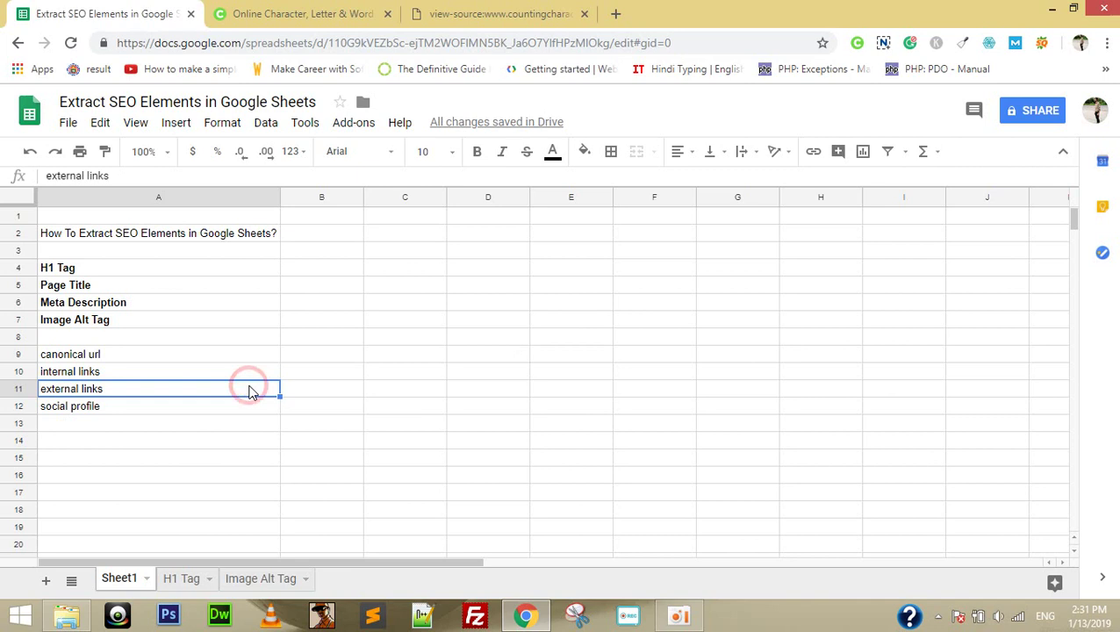
pyautogui.press('Right')
pyautogui.write('do')
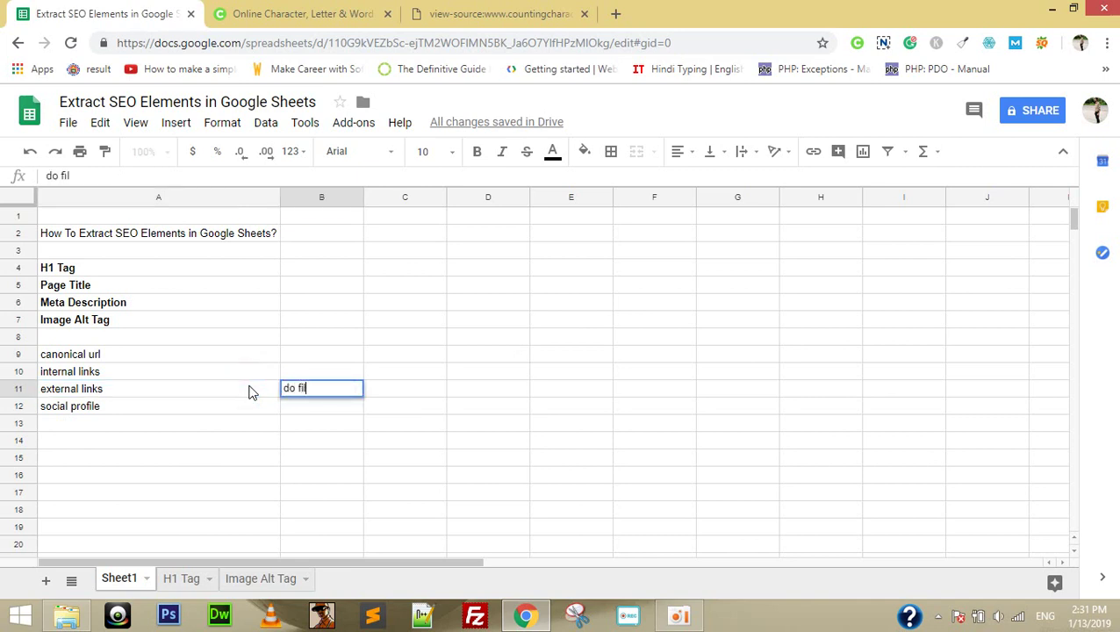
pyautogui.write('ollow linj')
pyautogui.write('ks')
pyautogui.press('Return')
pyautogui.press('Up')
pyautogui.press('Right')
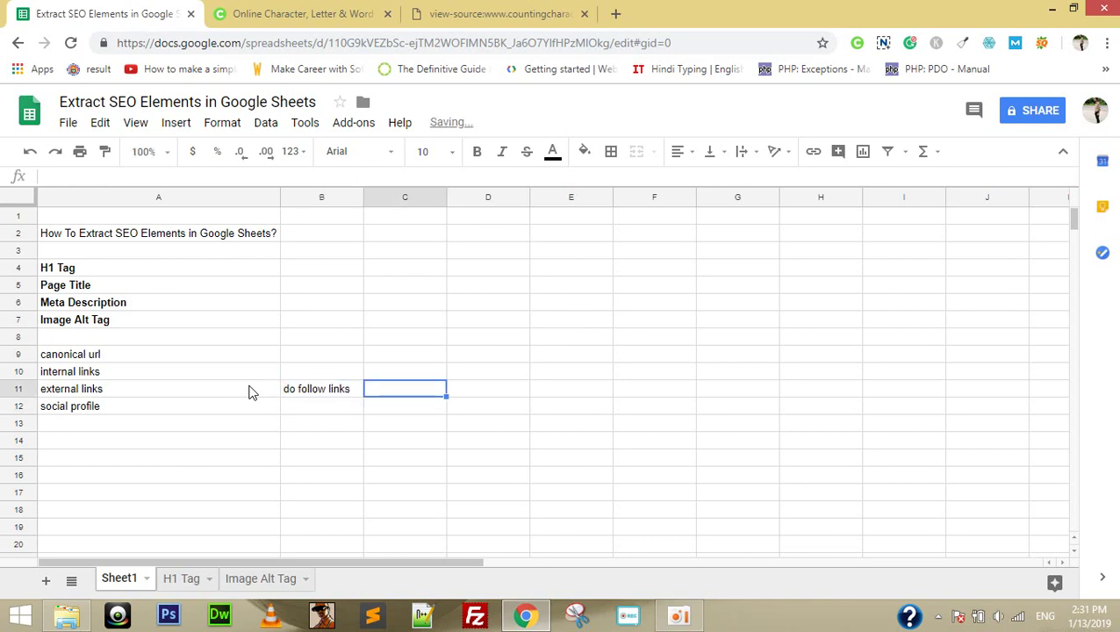
pyautogui.write('nofollow links')
pyautogui.press('Return')
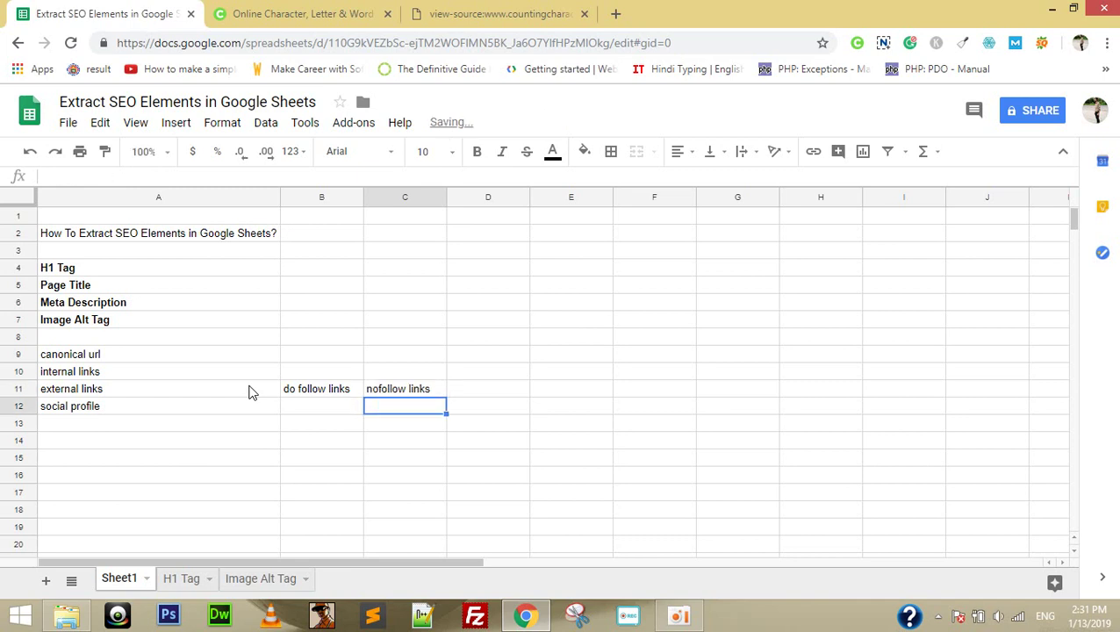
# Review the SEO elements list on Sheet1, then switch to the H1 Tag sheet
pyautogui.press('Up')
pyautogui.press('Left')
pyautogui.press('Left')
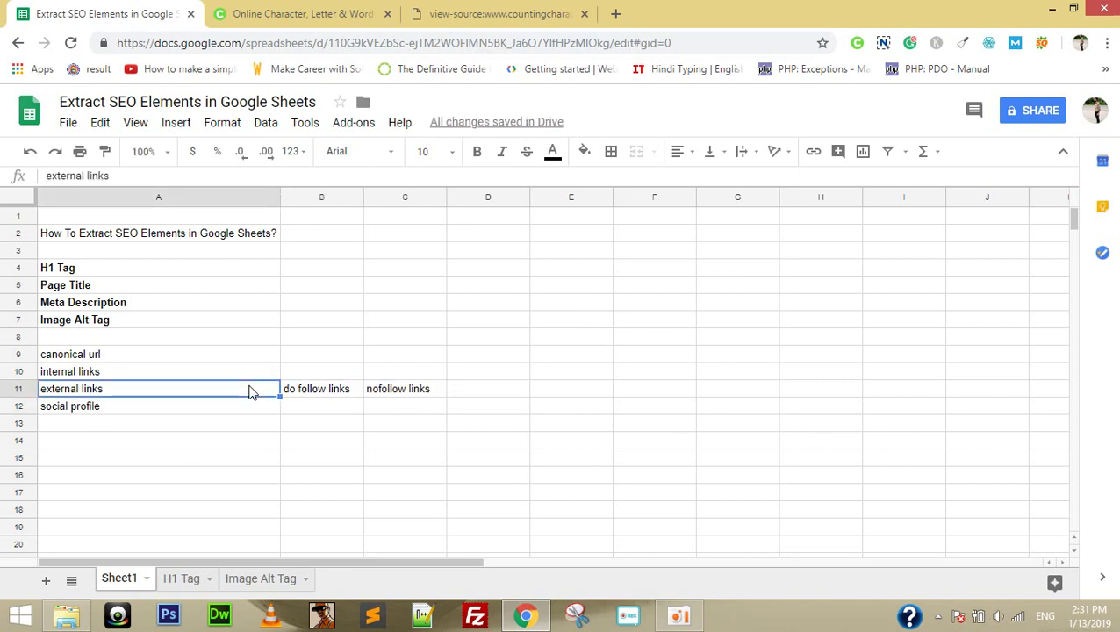
pyautogui.press('Up')
pyautogui.press('Up')
pyautogui.hotkey('shift', 'Down')
pyautogui.hotkey('shift', 'Down')
pyautogui.hotkey('shift', 'Down')
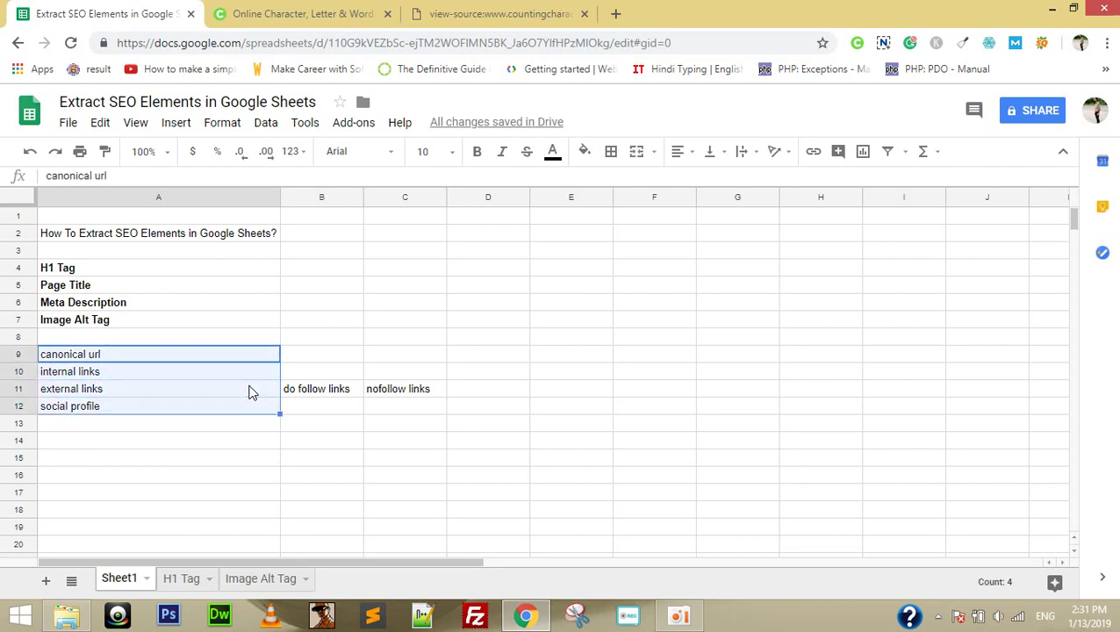
pyautogui.hotkey('shift', 'Right')
pyautogui.hotkey('shift', 'Right')
pyautogui.hotkey('shift', 'Up')
pyautogui.hotkey('shift', 'Up')
pyautogui.hotkey('shift', 'Up')
pyautogui.hotkey('shift', 'Left')
pyautogui.hotkey('shift', 'Left')
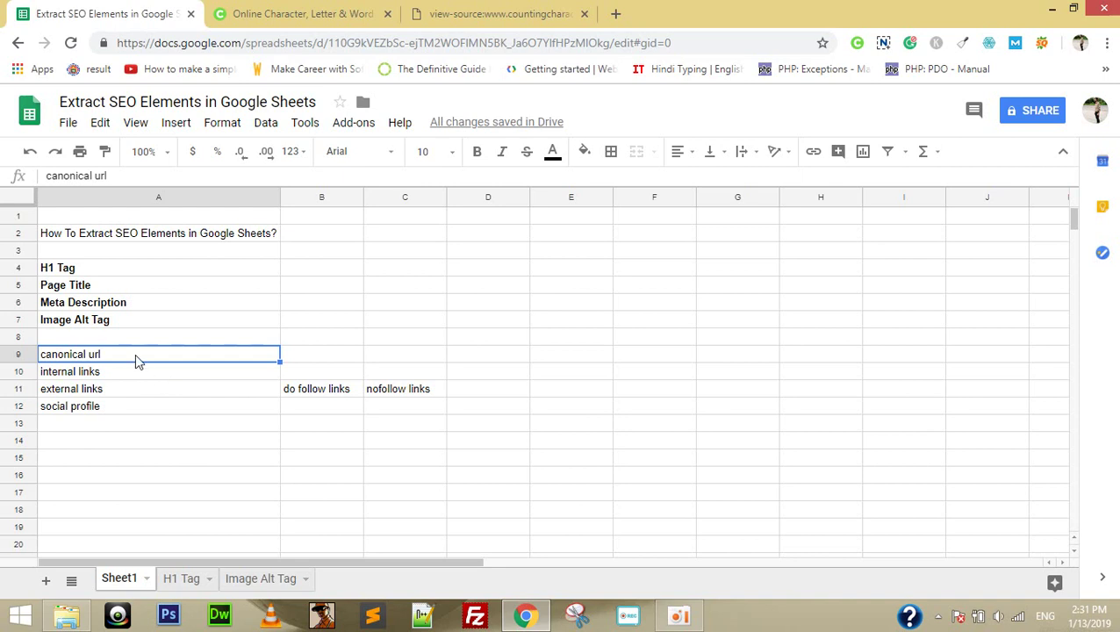
pyautogui.click(147, 392)
pyautogui.click(177, 573)
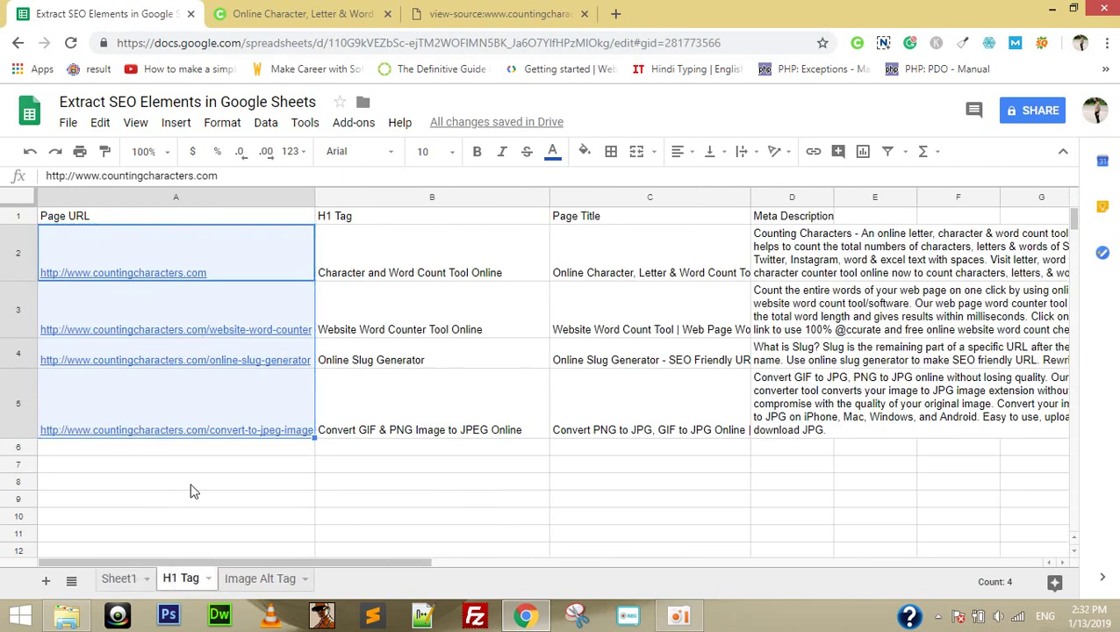
# Inspect the H1 Tag sheet's B2 IMPORTXML formula, then review Sheet1's title and headings
pyautogui.click(295, 255)
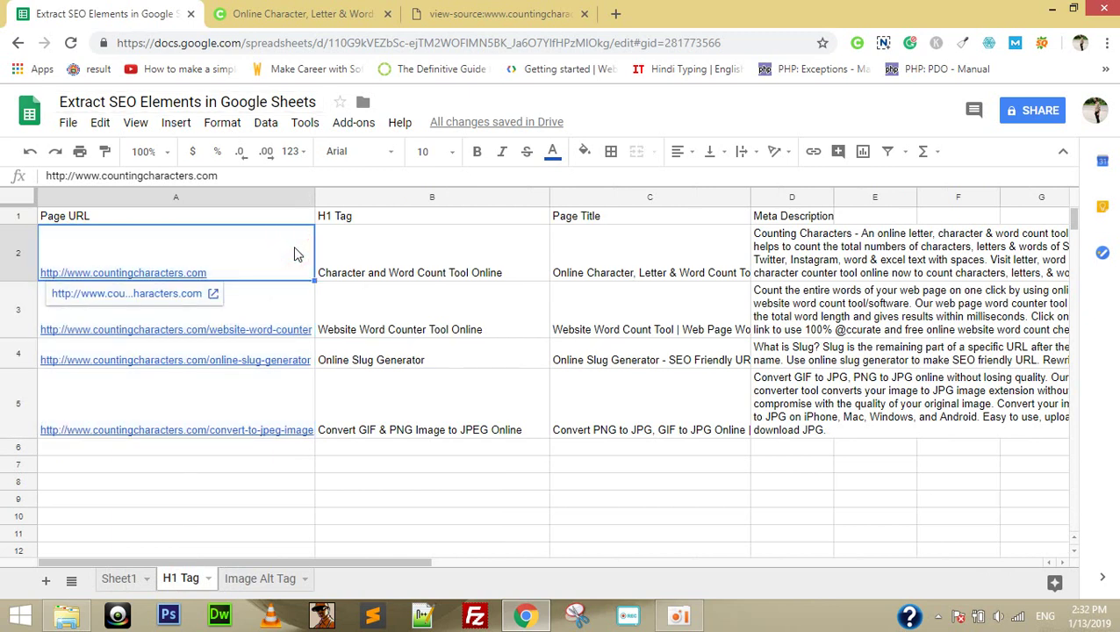
pyautogui.click(418, 254)
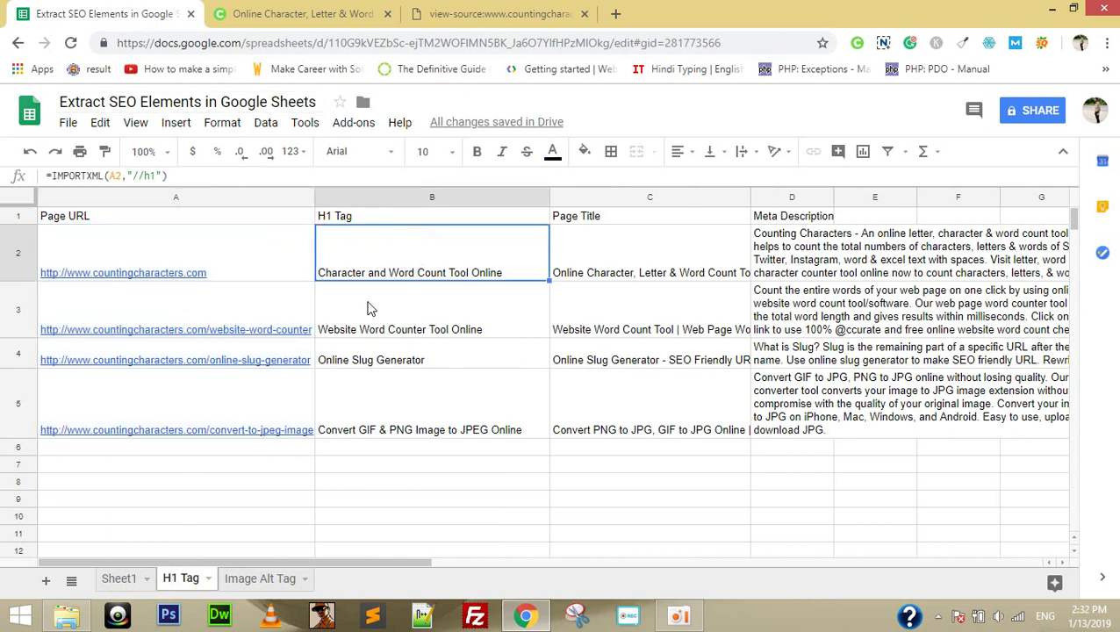
pyautogui.click(121, 579)
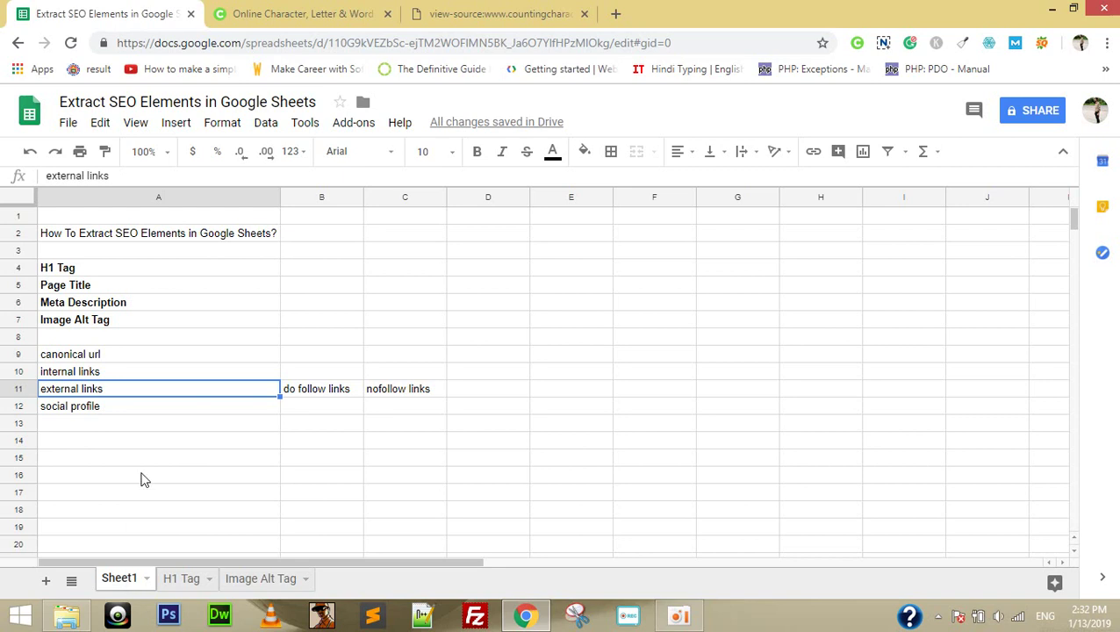
pyautogui.click(134, 289)
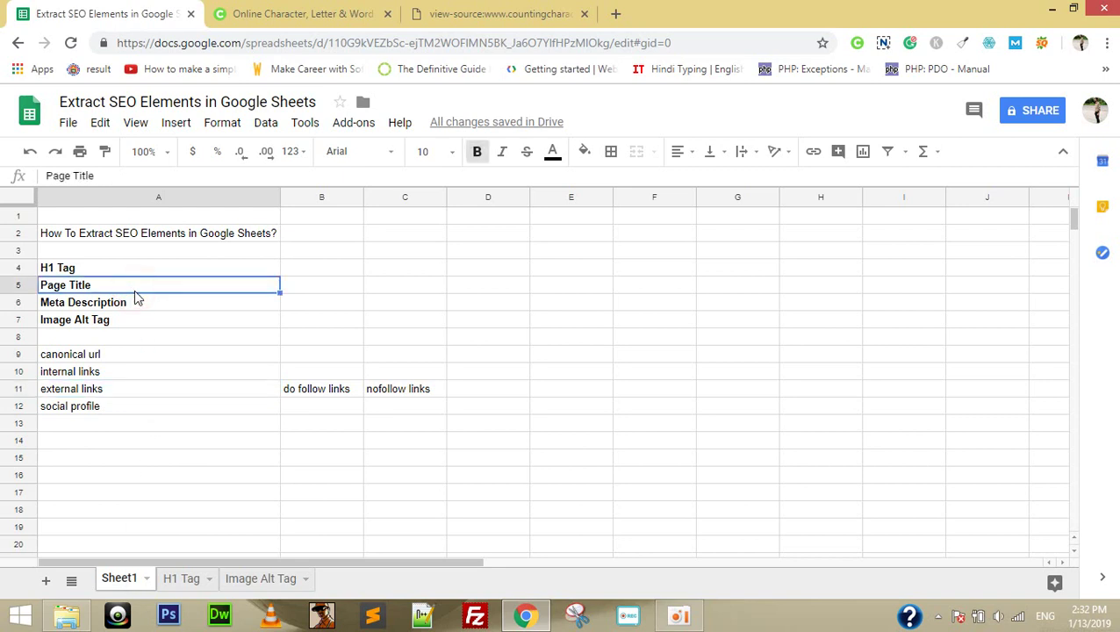
pyautogui.press('Up')
pyautogui.press('Up')
pyautogui.press('Up')
pyautogui.press('Up')
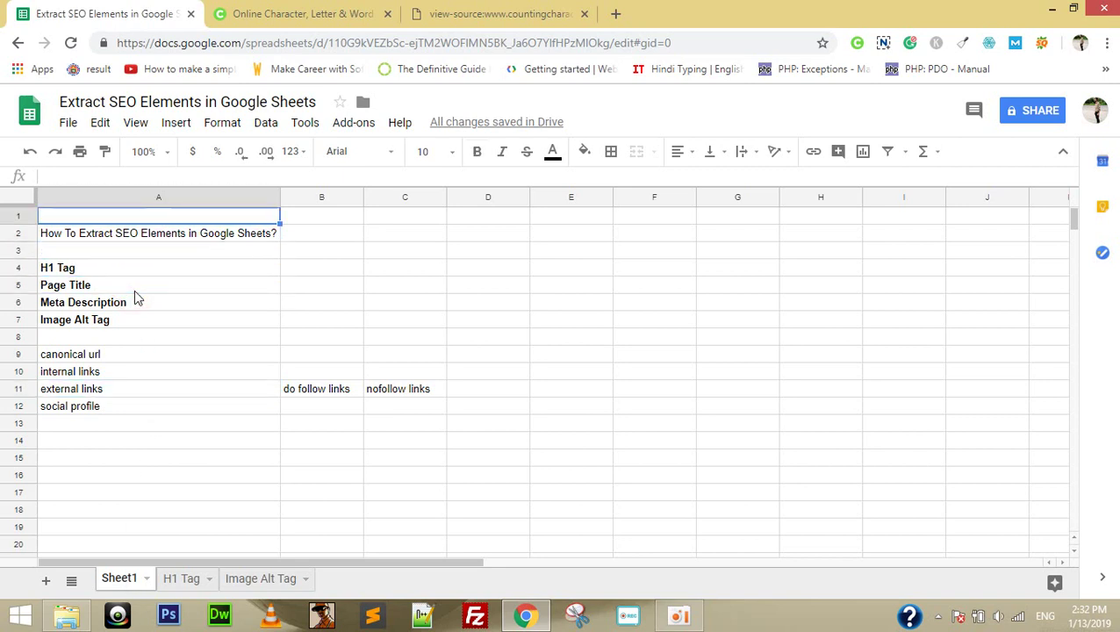
pyautogui.press('Down')
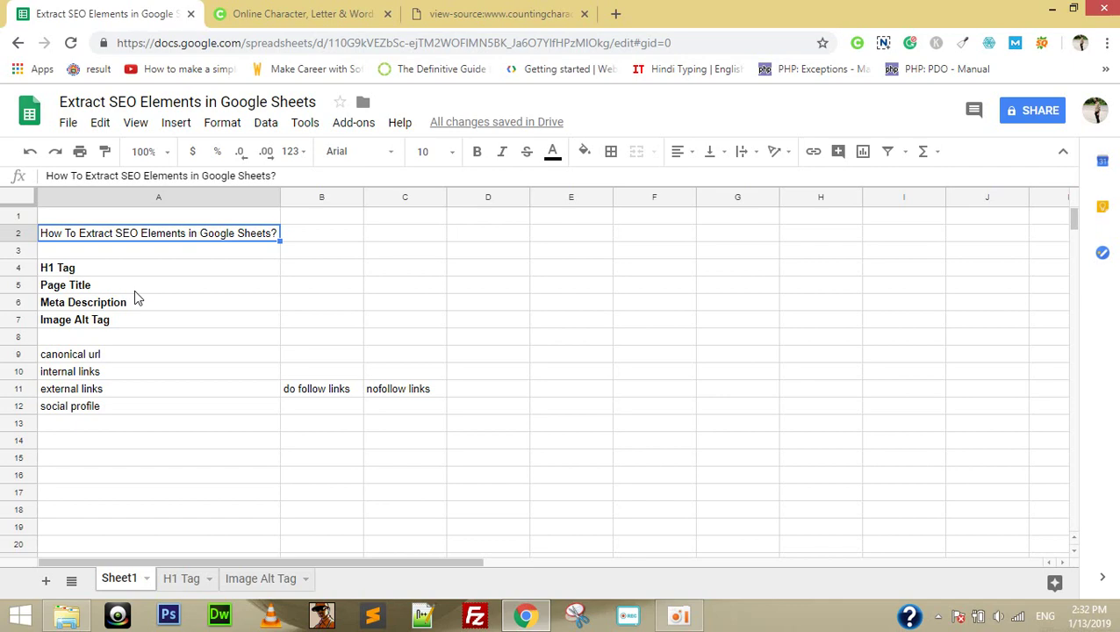
pyautogui.click(68, 123)
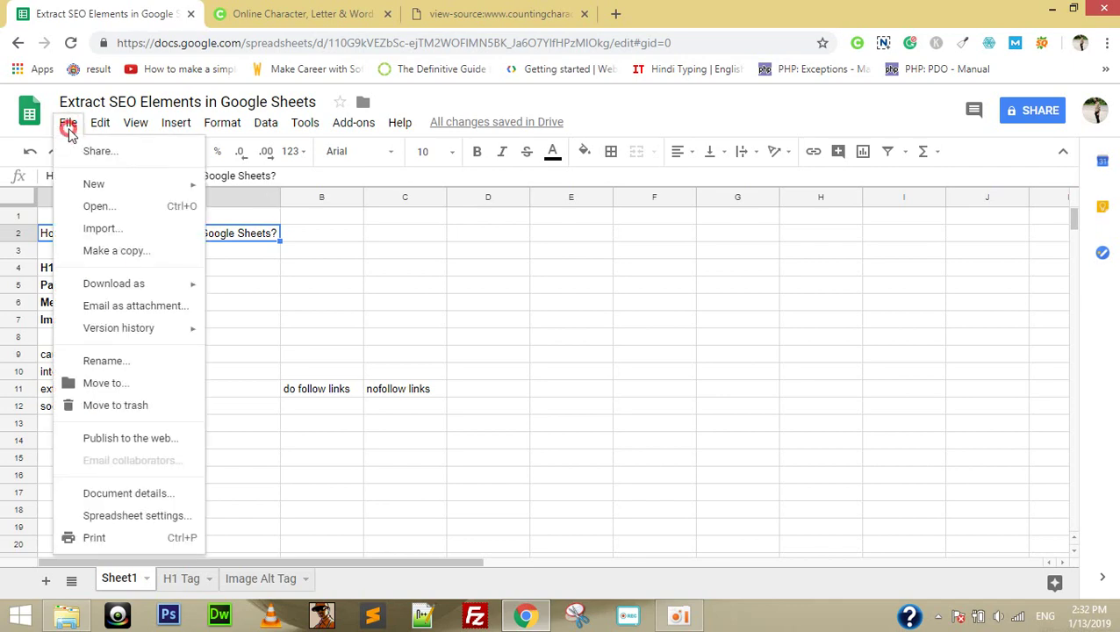
pyautogui.click(105, 252)
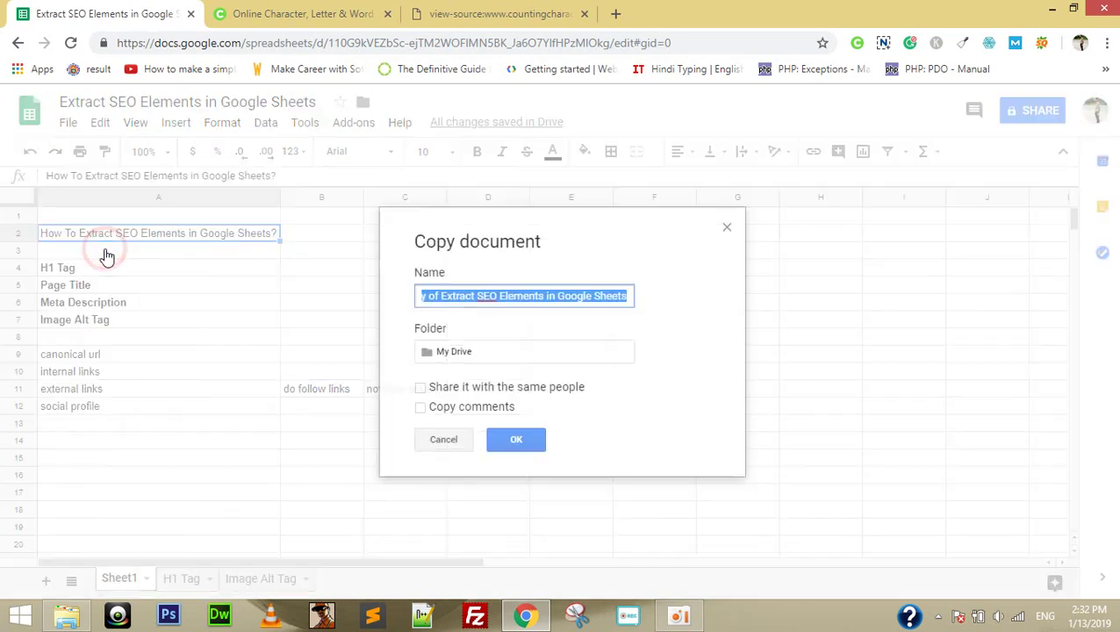
pyautogui.click(497, 296)
pyautogui.click(728, 228)
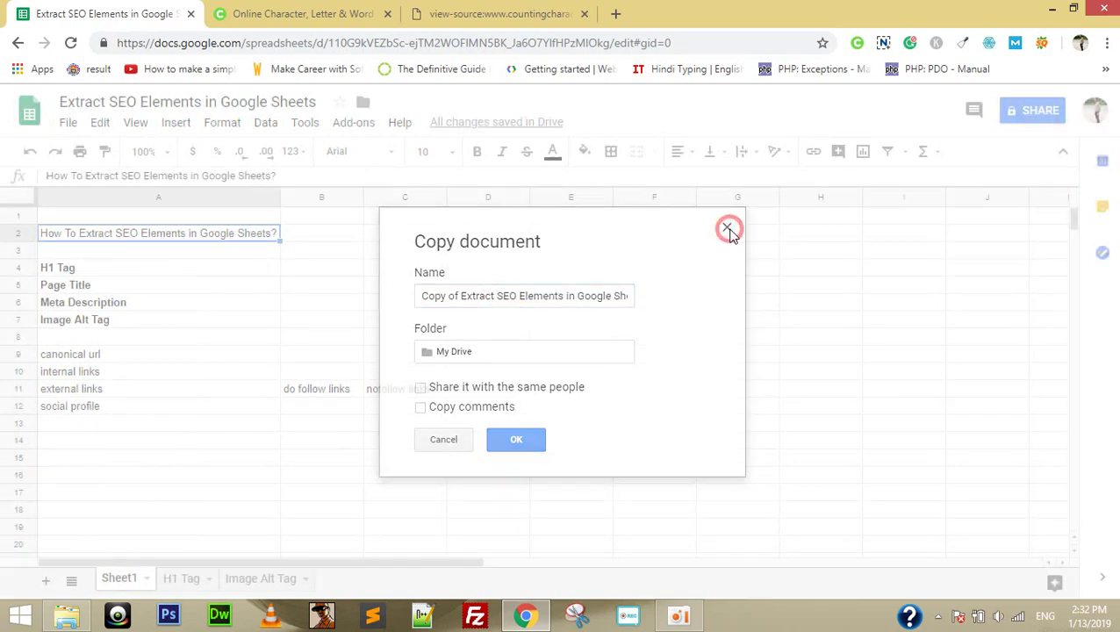
pyautogui.click(215, 252)
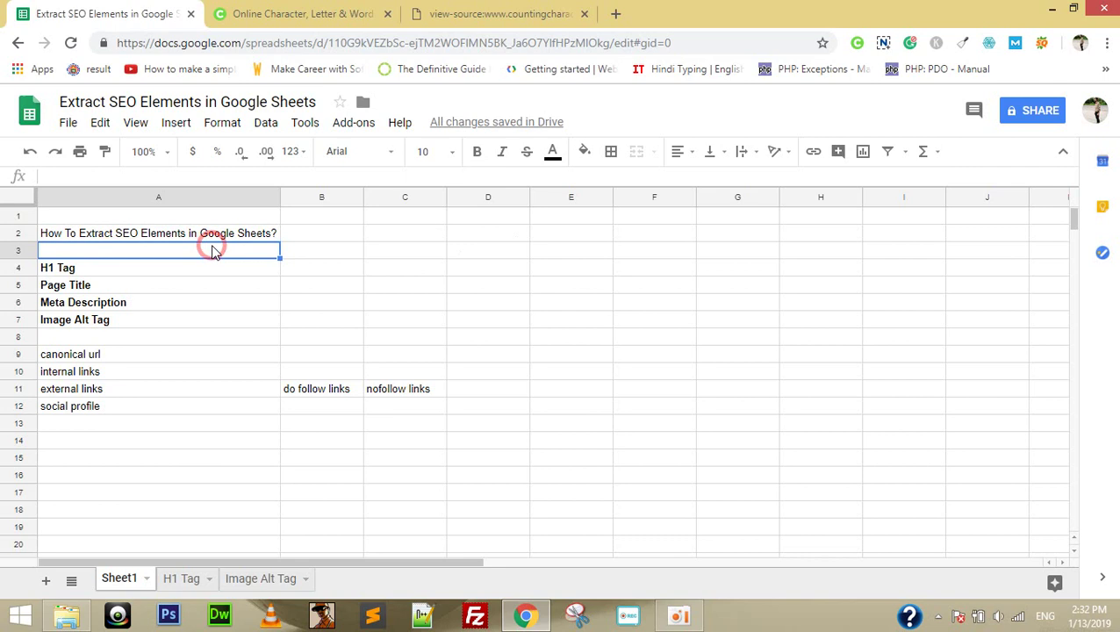